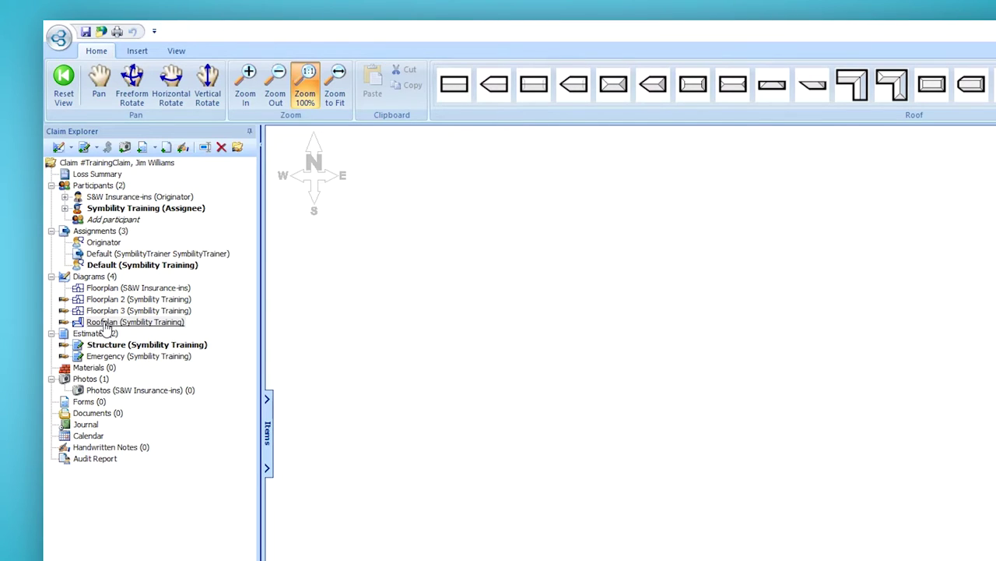
Step: Add a new roofplan to the claim's diagrams and turn off the superimposed Floorplan 3 behind it
right_click(92, 280)
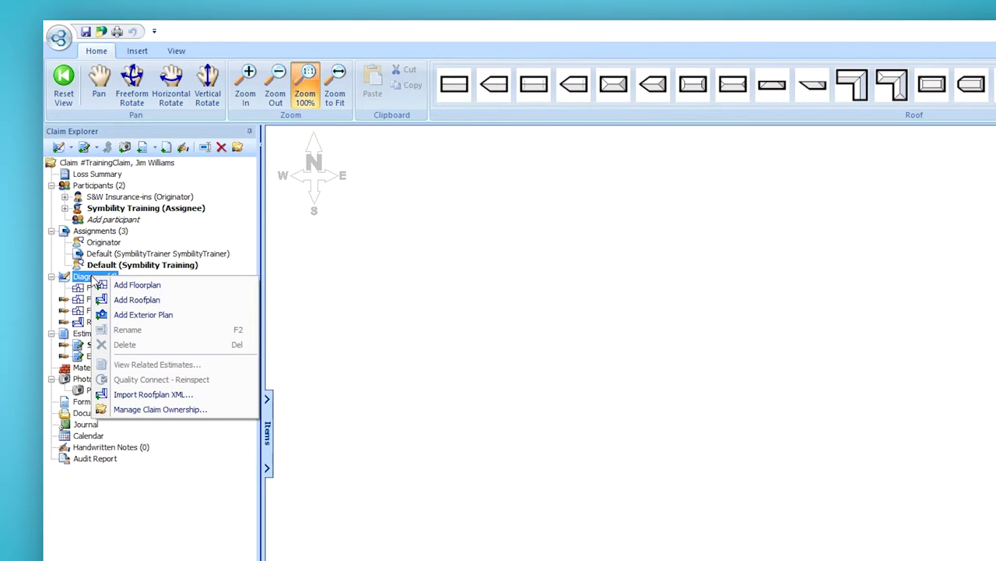
left_click(121, 302)
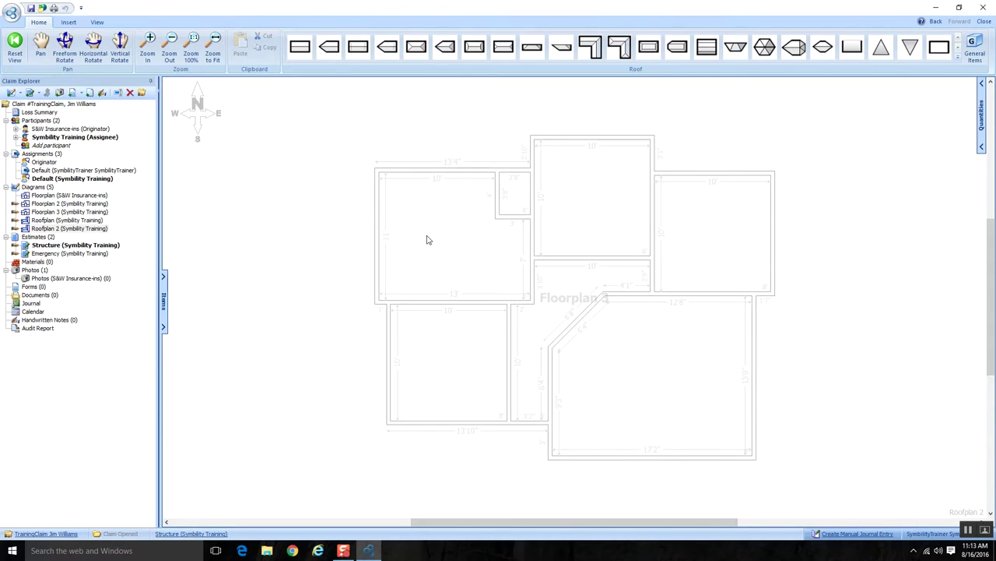
left_click(98, 22)
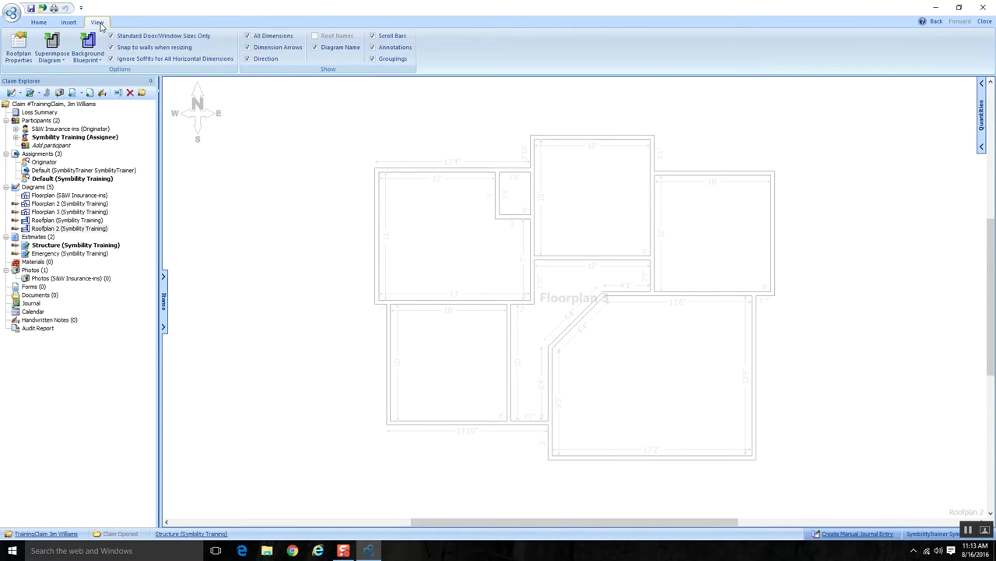
left_click(52, 59)
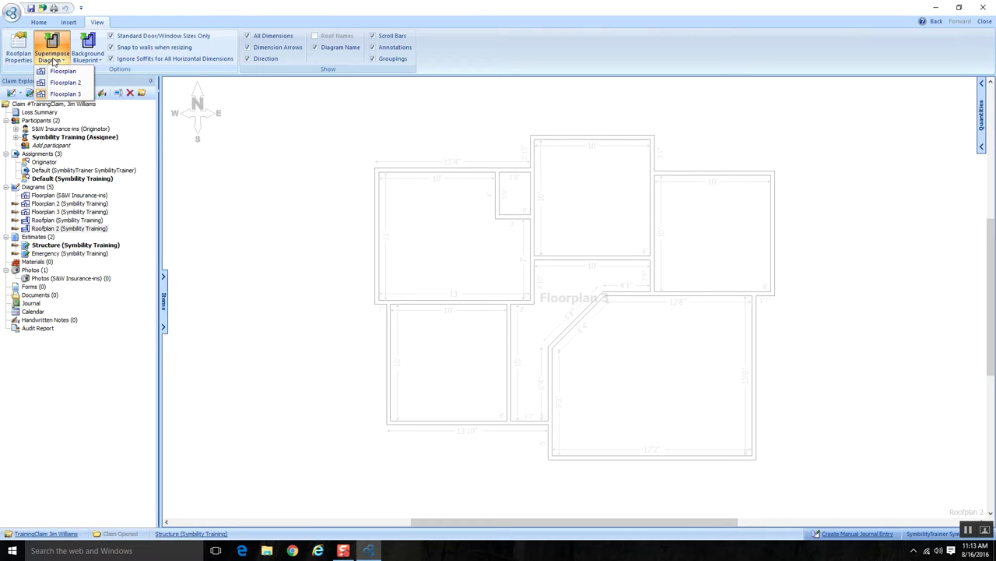
left_click(71, 94)
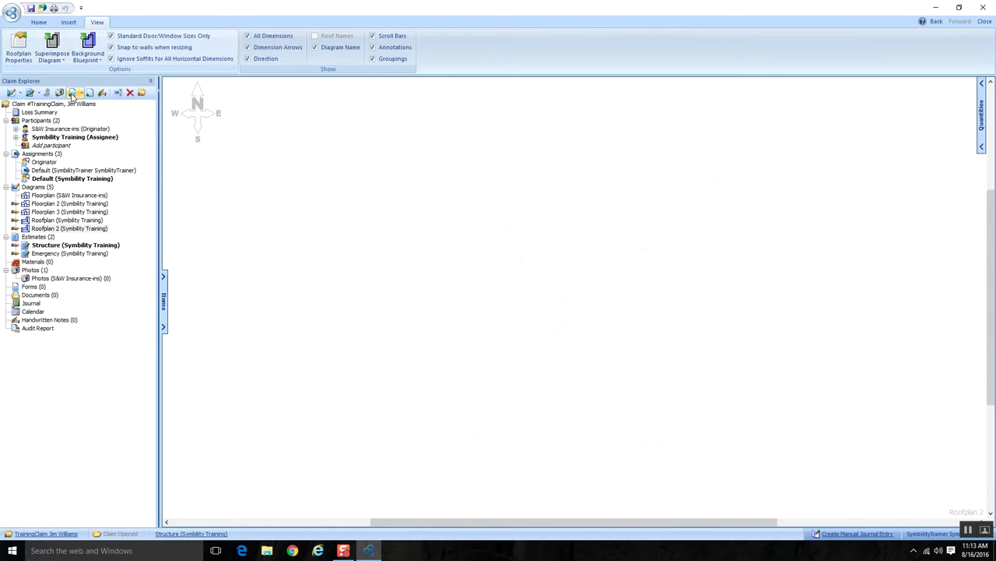
Step: Superimpose Floorplan 3 on the roofplan again, and remove it once more
left_click(52, 54)
left_click(58, 95)
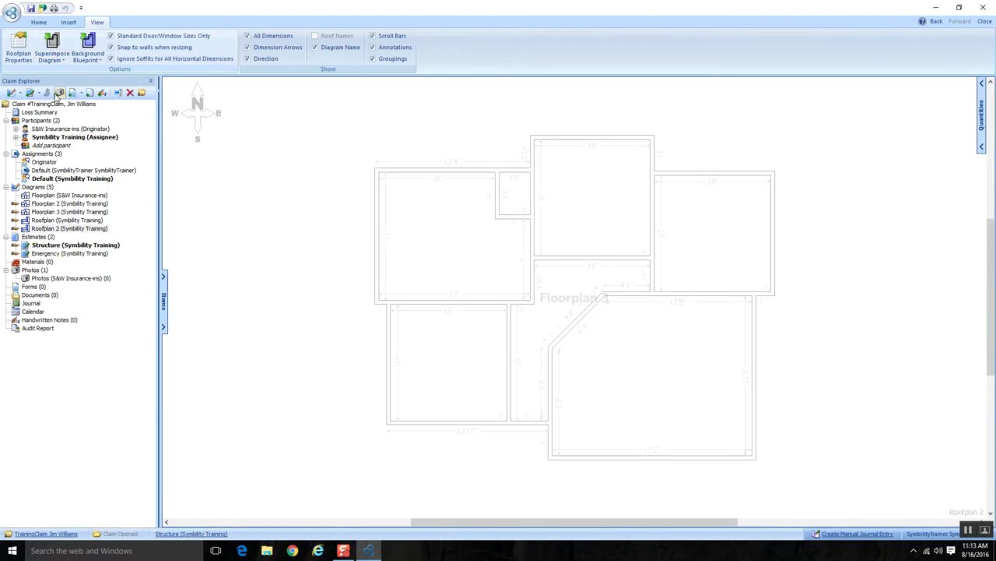
left_click(51, 55)
left_click(56, 94)
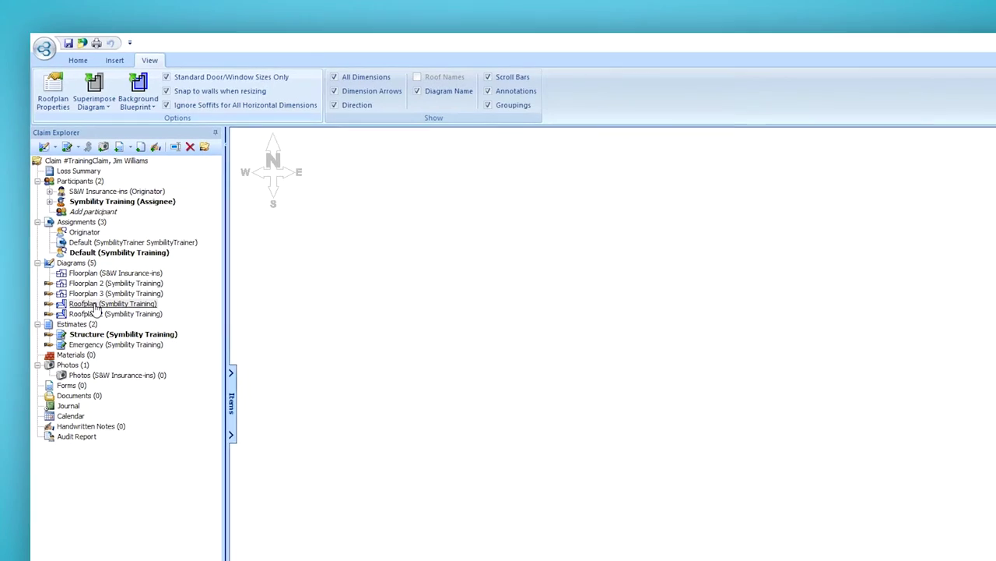
Step: Open the claim's first roofplan, look through the available roof shapes, and place a gable roof in the empty drawing
double_click(95, 304)
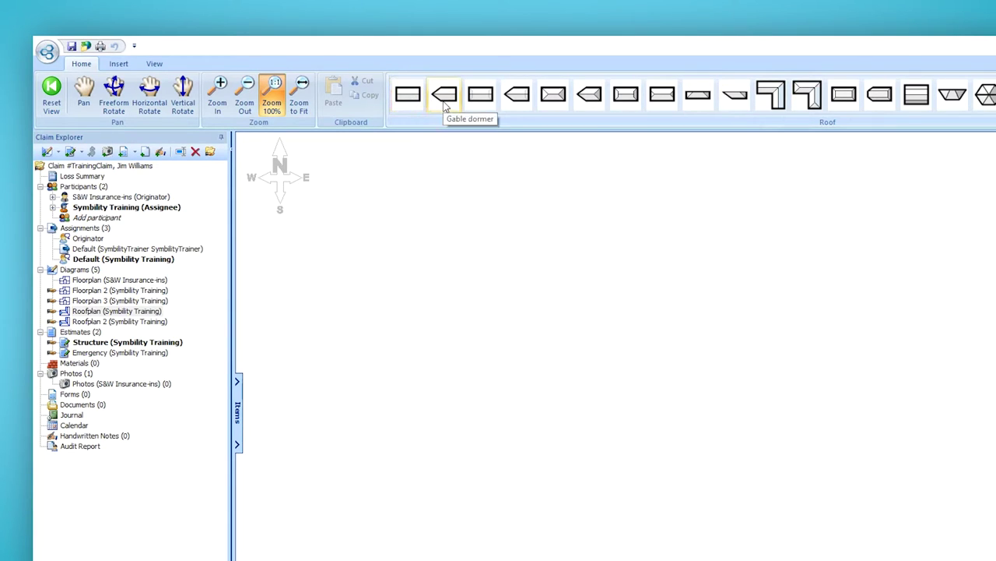
left_click(581, 96)
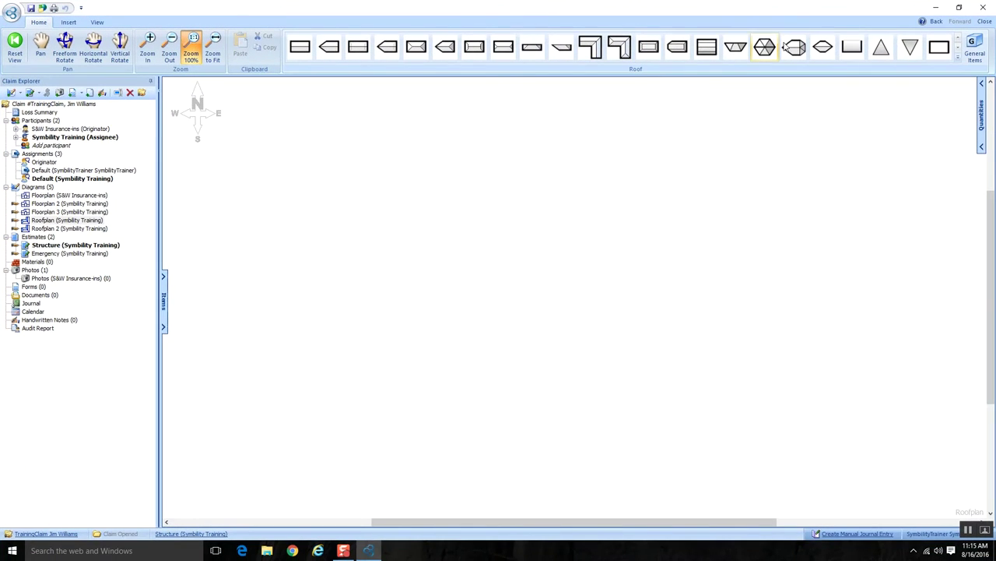
left_click(959, 60)
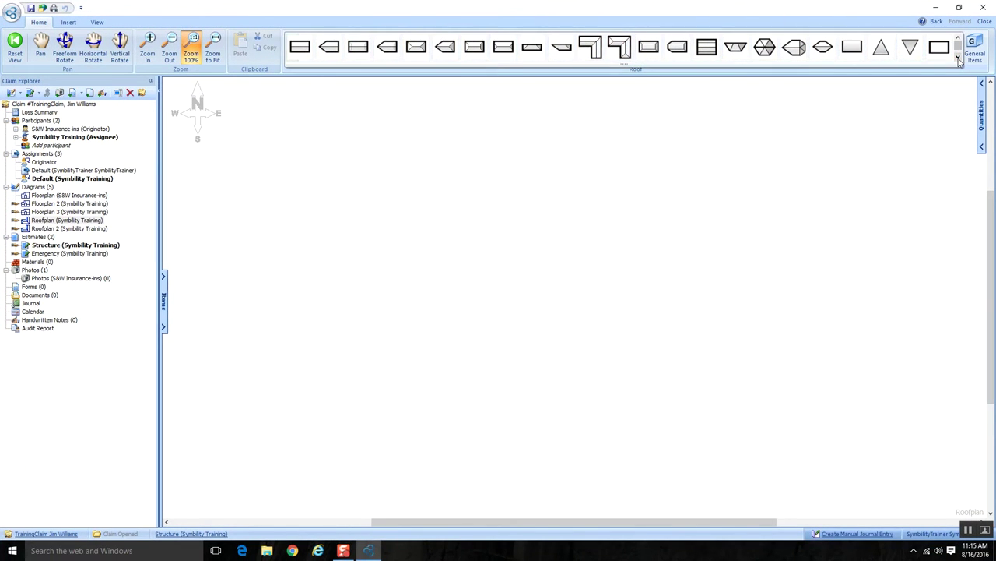
left_click(905, 102)
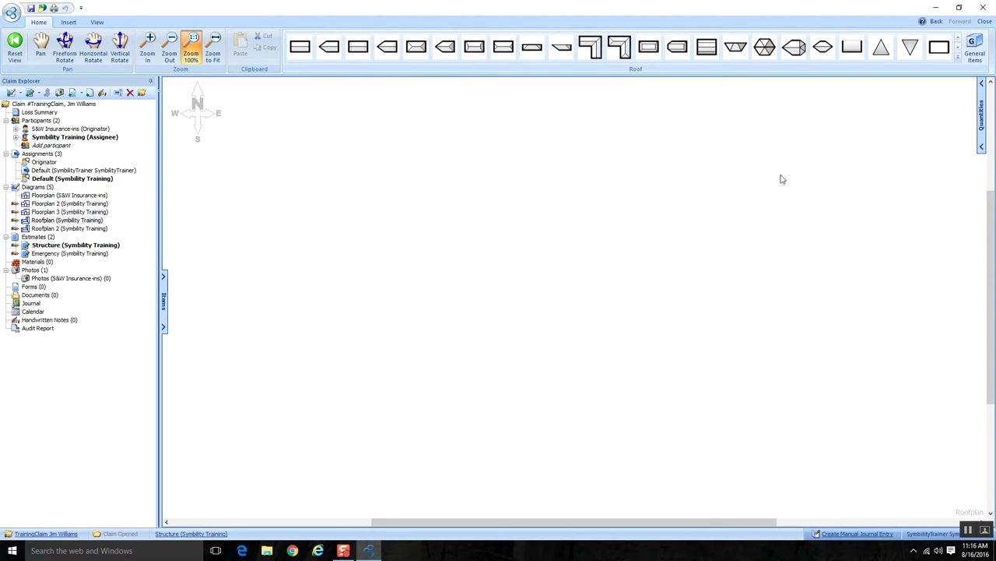
left_click(296, 49)
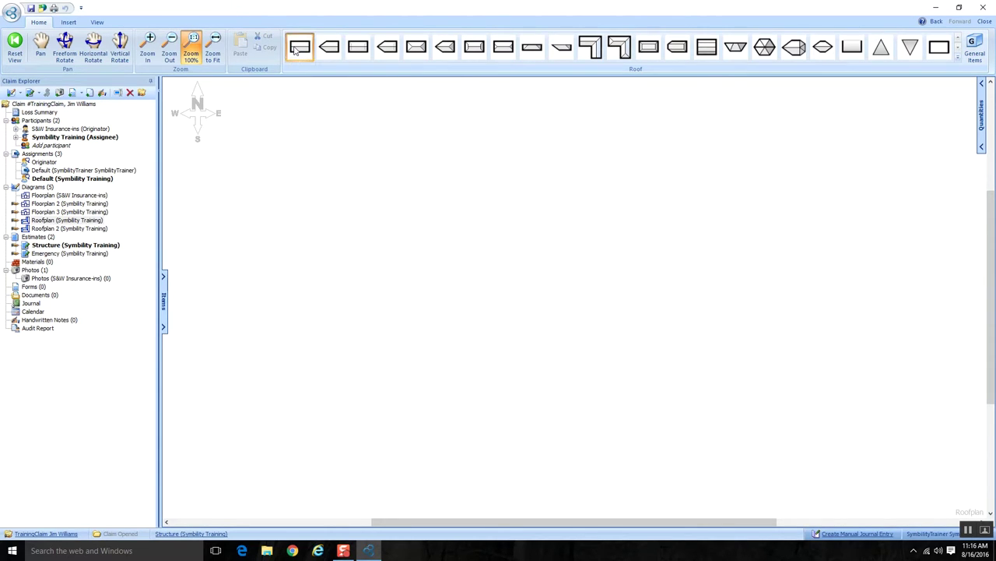
left_click(396, 192)
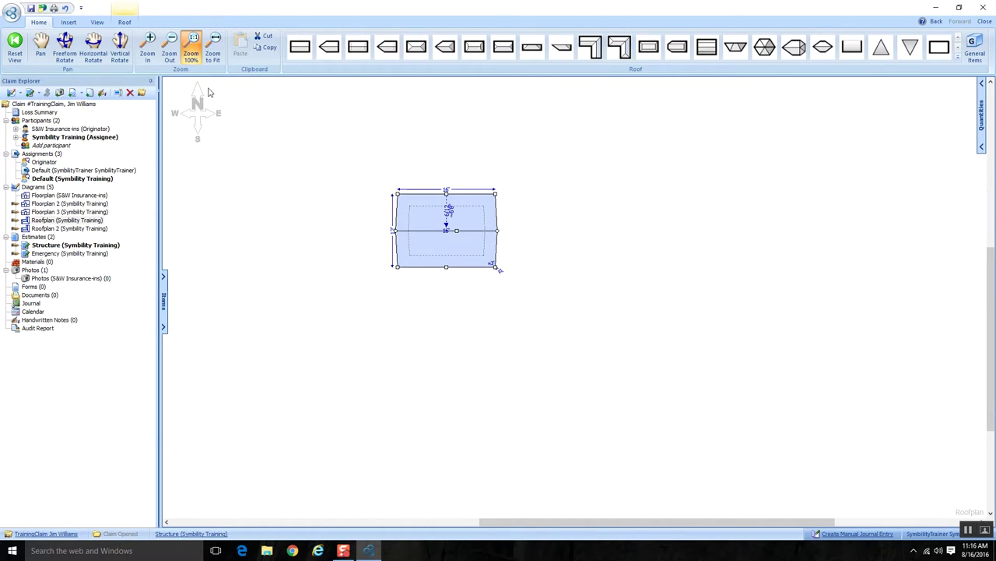
Step: Resize the gable roof from its upper corner to about 11'3" deep, and set its horizontal length to 30 feet
left_click(215, 48)
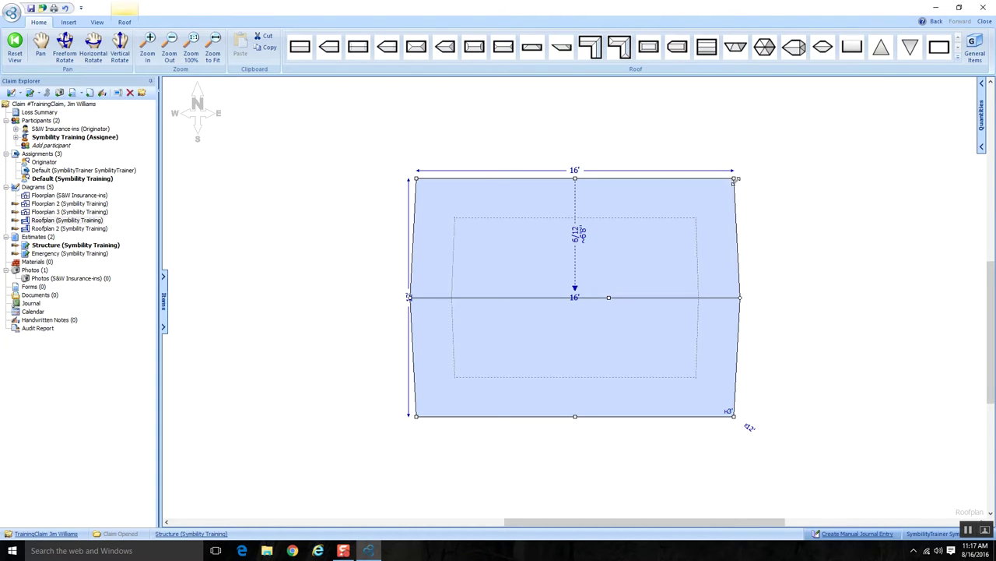
left_click_drag(734, 177, 770, 191)
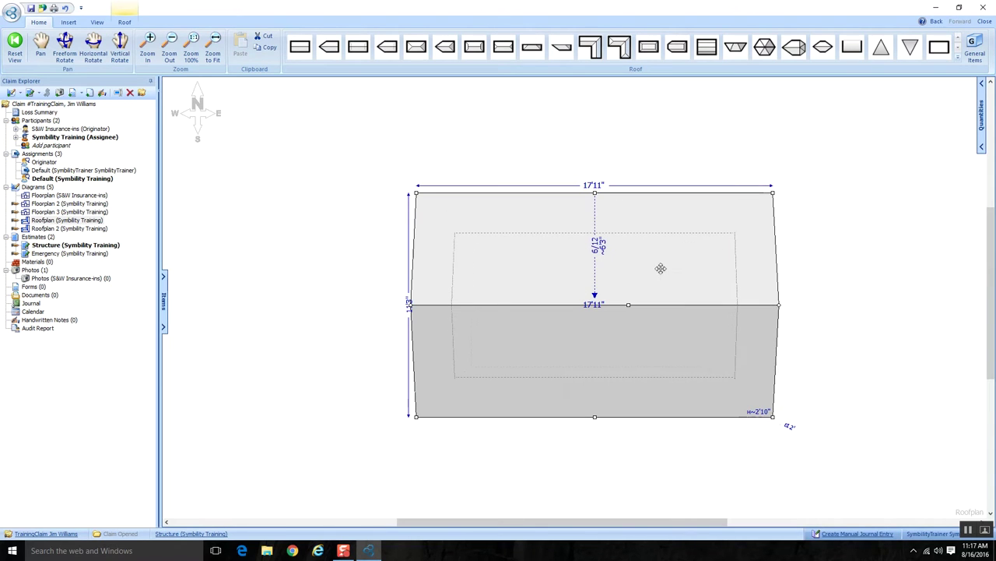
left_click(593, 189)
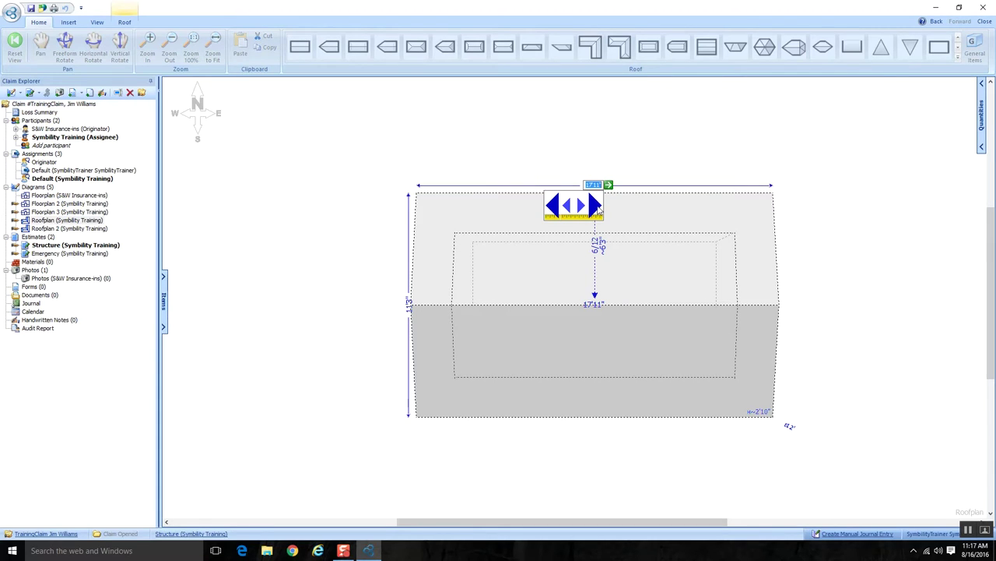
left_click(596, 205)
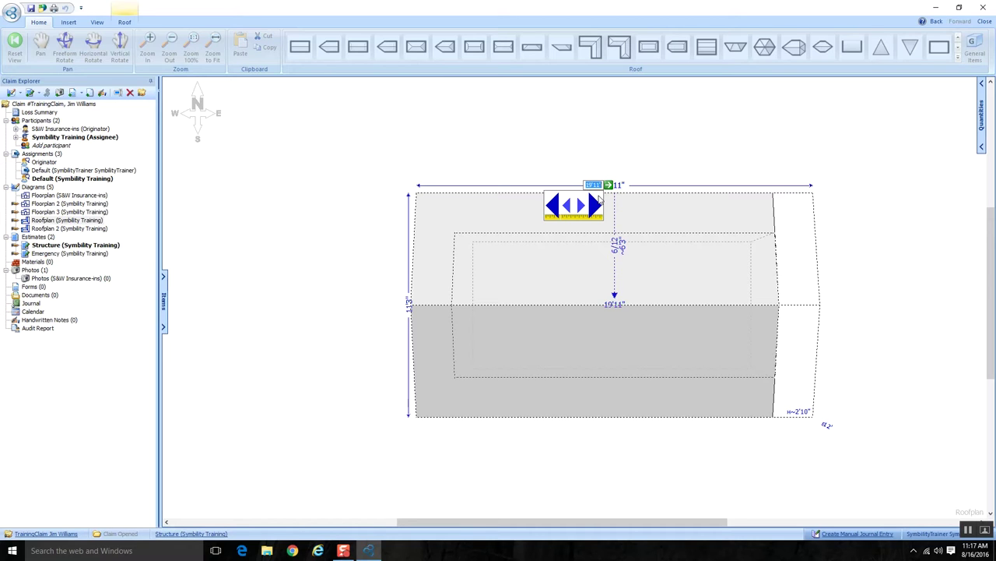
type("30")
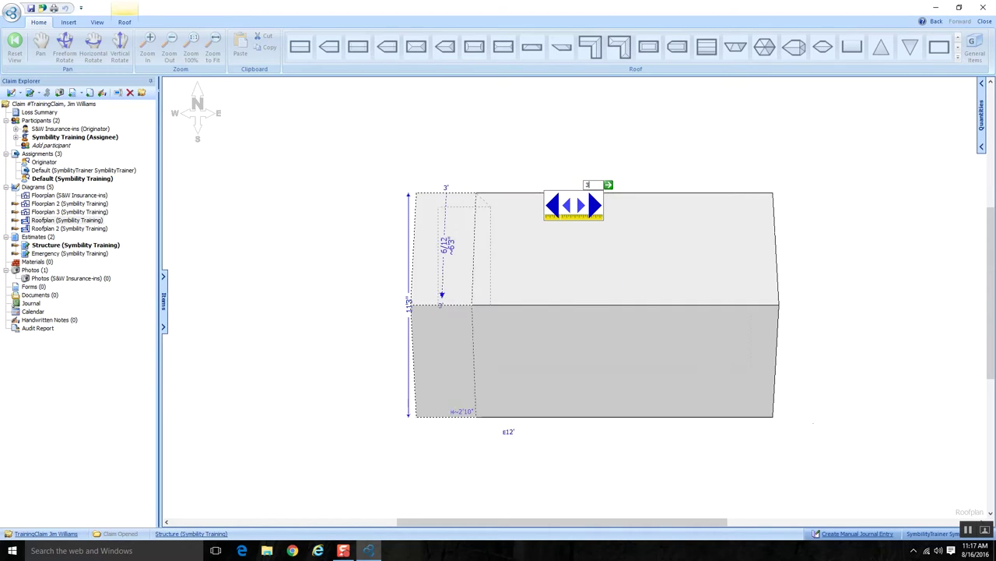
key("Return")
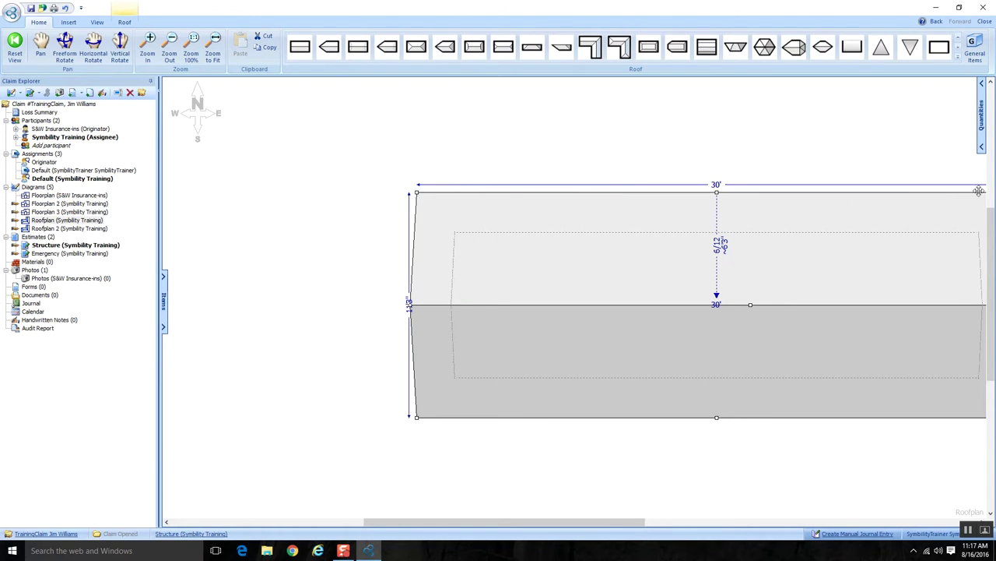
Step: Set the gable roof's slope to 3/12
left_click(213, 49)
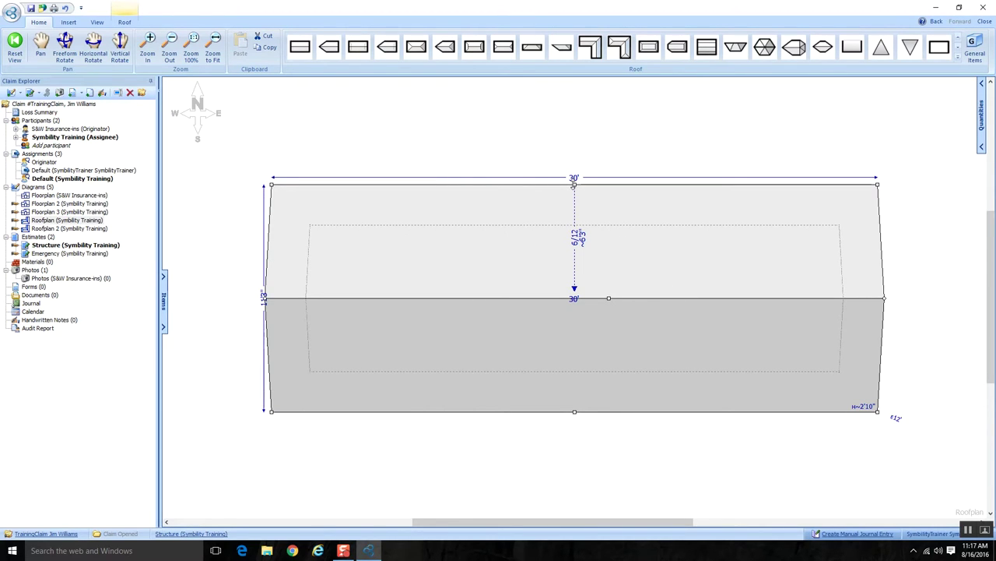
left_click(576, 243)
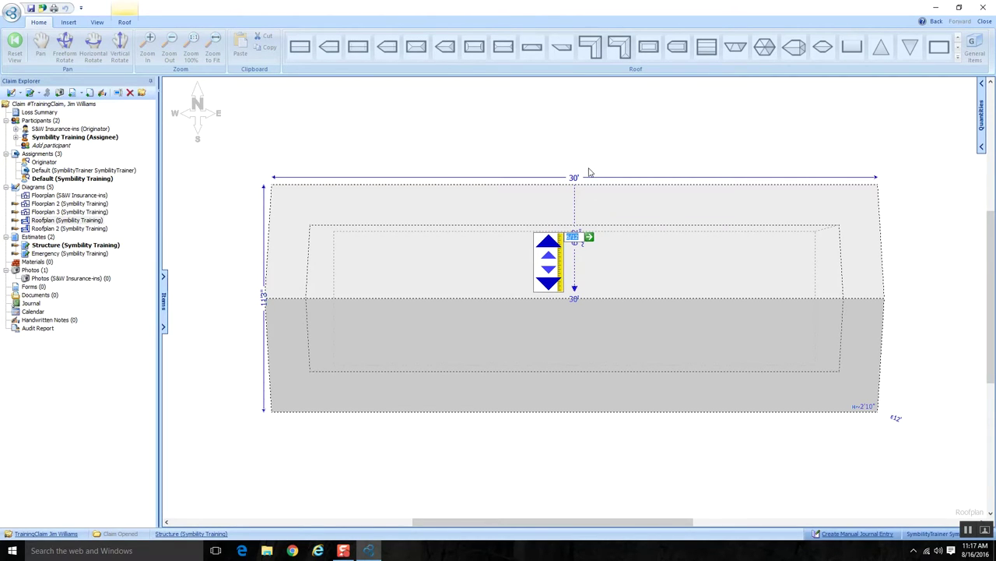
type("3")
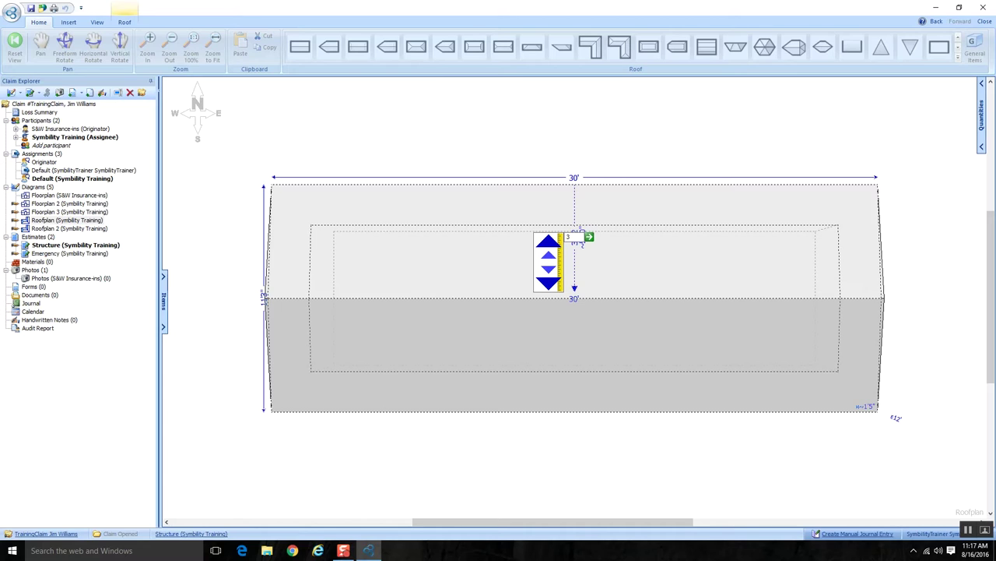
left_click(589, 237)
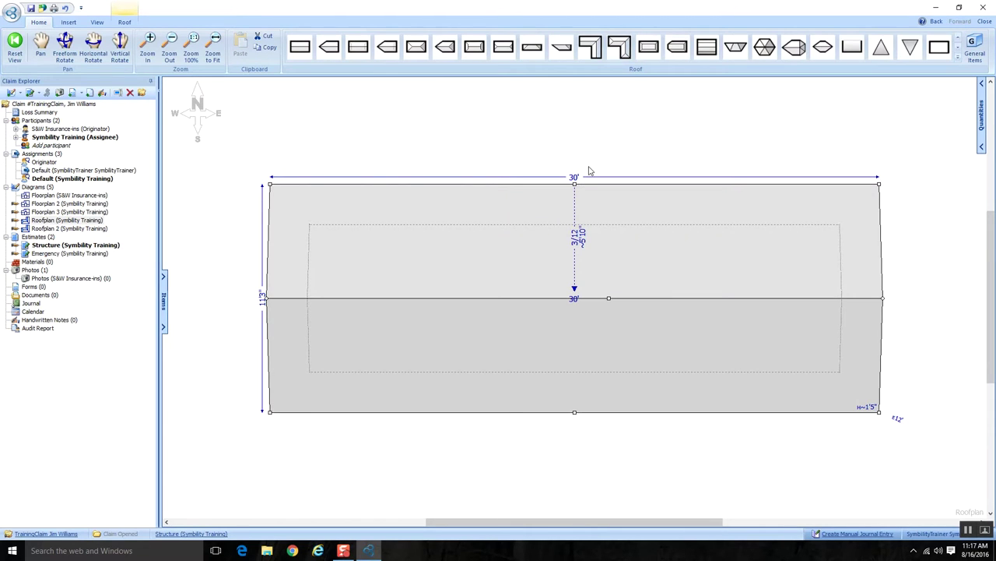
Step: Raise the gable roof's slope back to 6/12
left_click(576, 249)
left_click(550, 243)
left_click(658, 249)
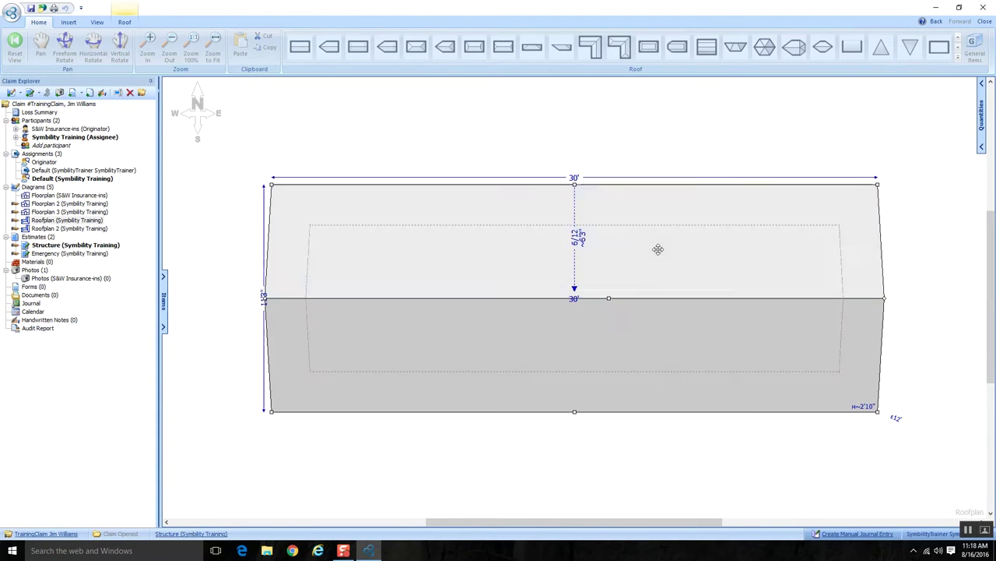
Step: Set the rafter length of the gable roof's upper slope to 14 feet
left_click(658, 249)
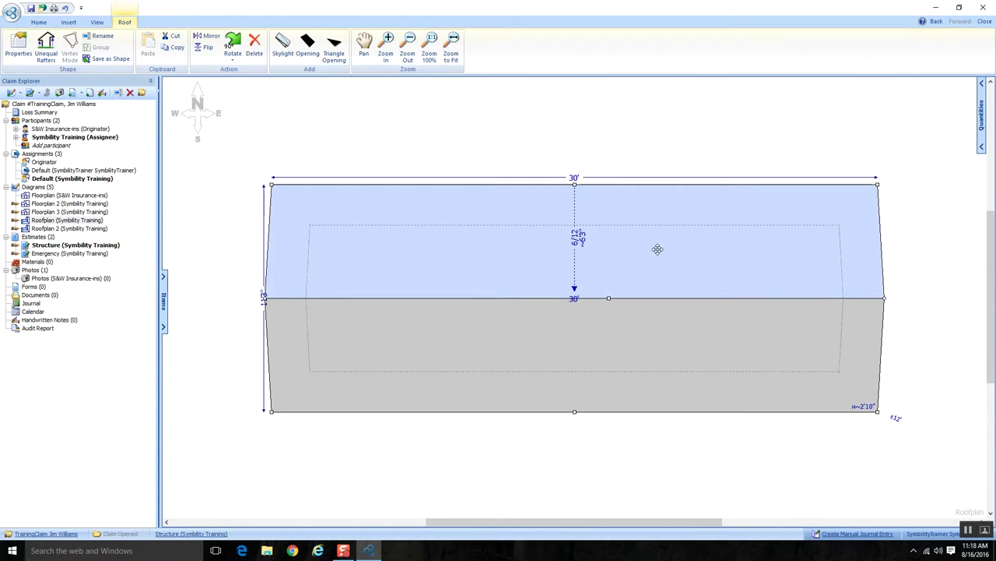
left_click(579, 242)
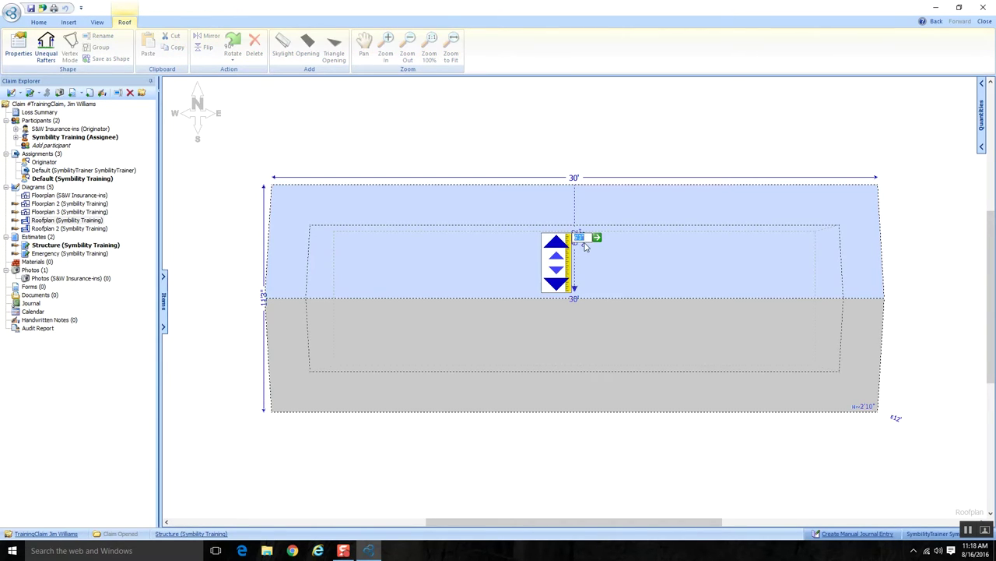
type("14")
key("Return")
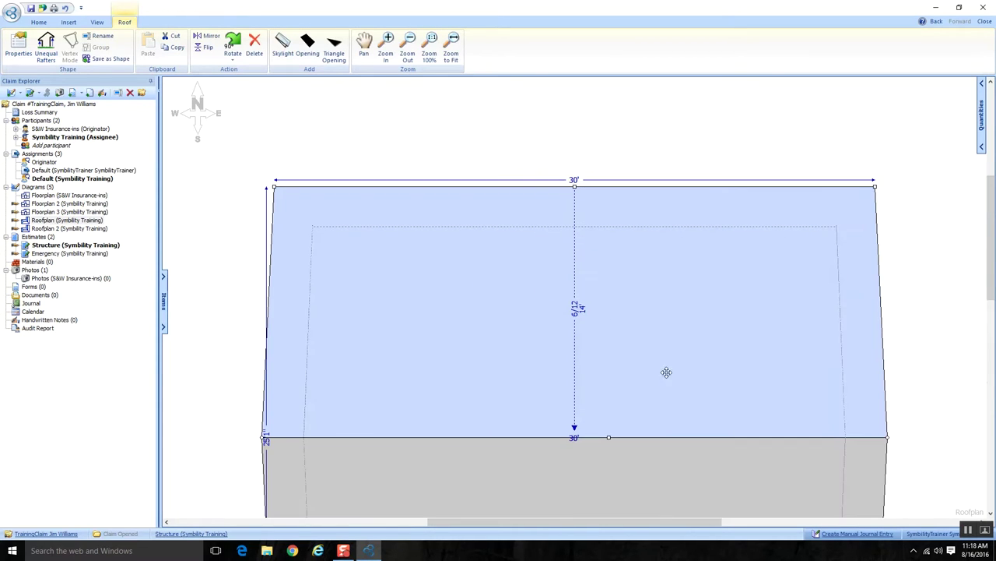
Step: Try moving the ridge toward the lower eave, giving rafters of about 18'1" and 12', and undo the move
left_click(451, 53)
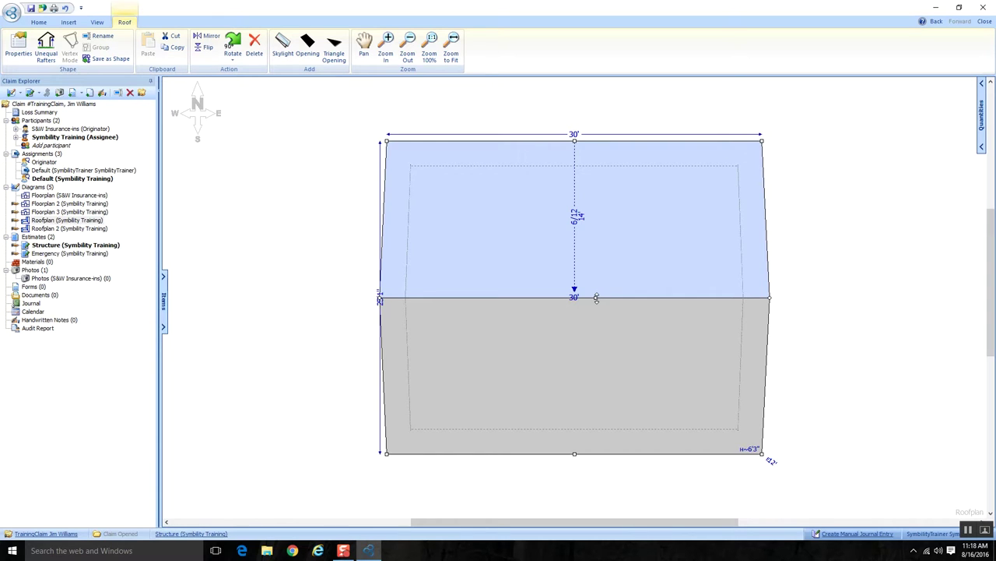
left_click_drag(596, 298, 597, 345)
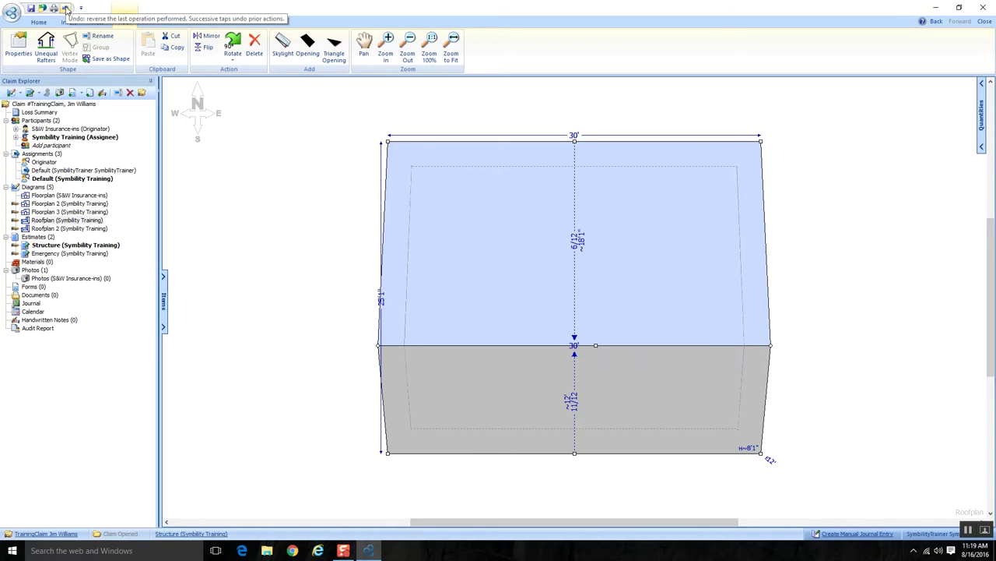
left_click(66, 8)
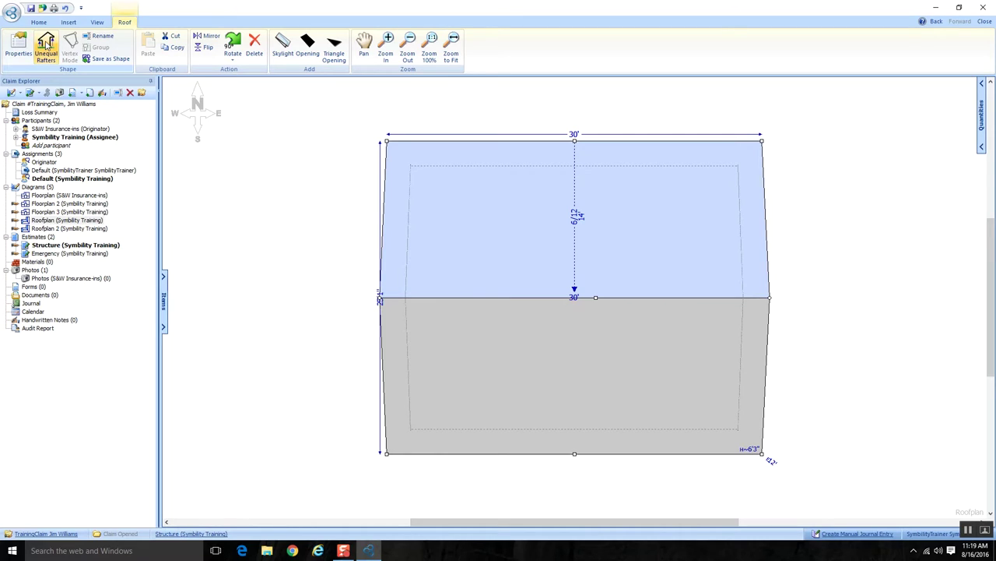
Step: Enable unequal rafters for the gable roof so that each slope has its own rafter dimension
left_click(46, 44)
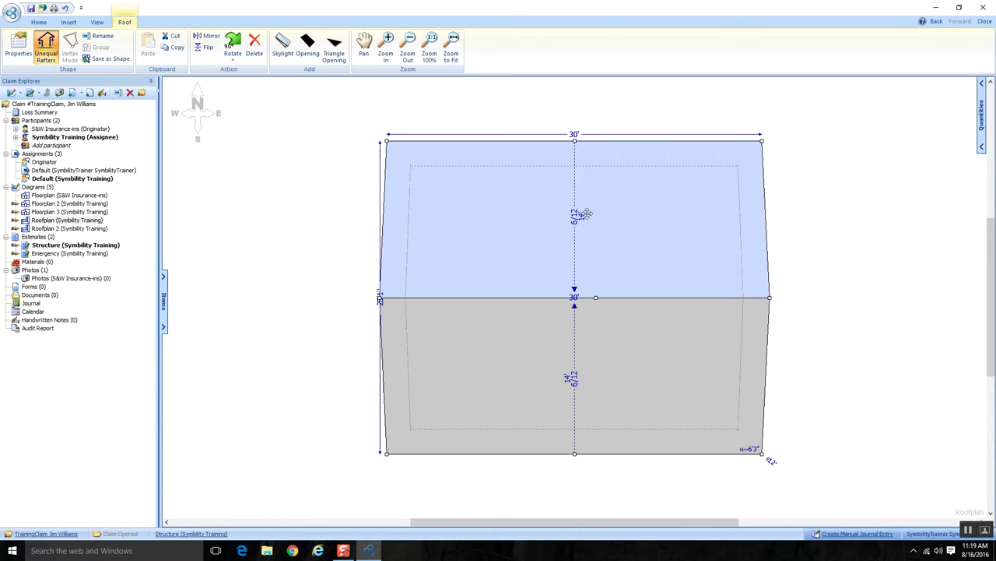
Step: Try a 10-foot rafter length on the roof's lower slope, and undo the change
left_click(570, 383)
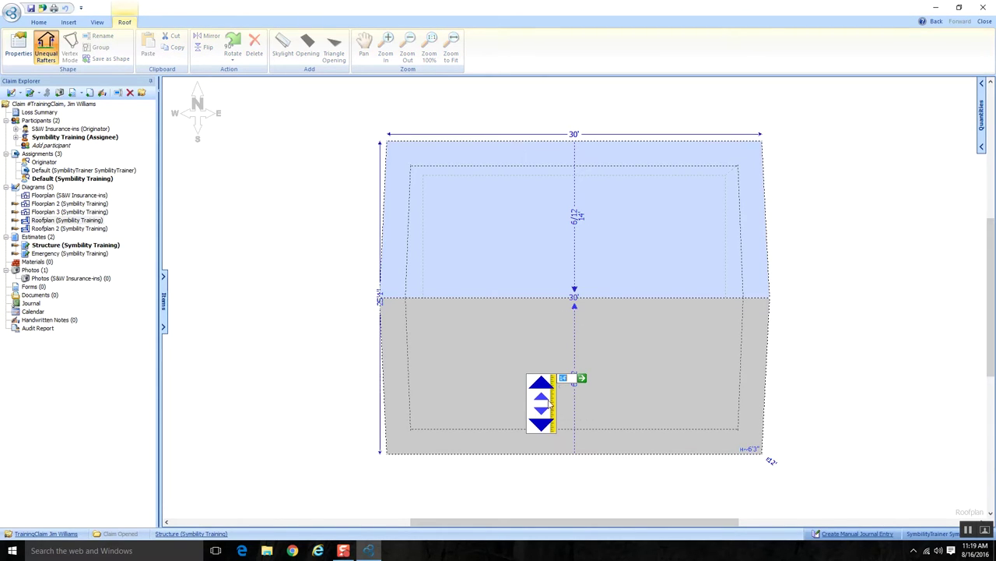
left_click(538, 428)
left_click(538, 428)
left_click(537, 427)
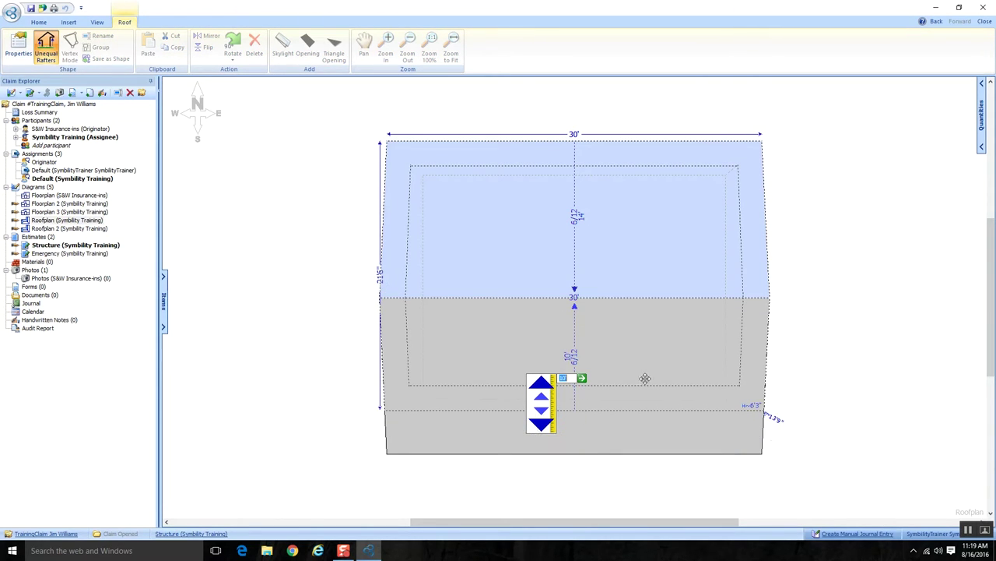
left_click(657, 365)
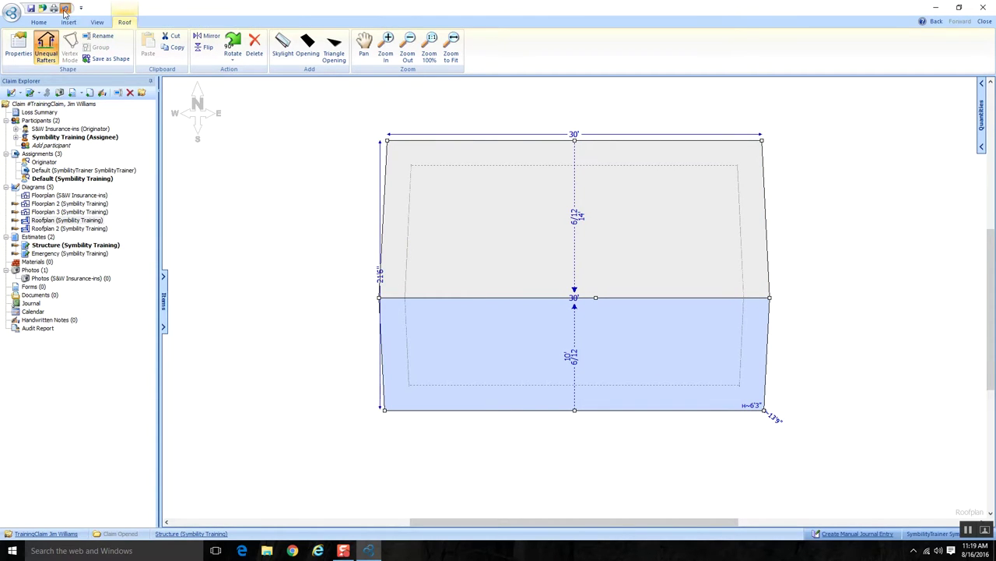
left_click(66, 8)
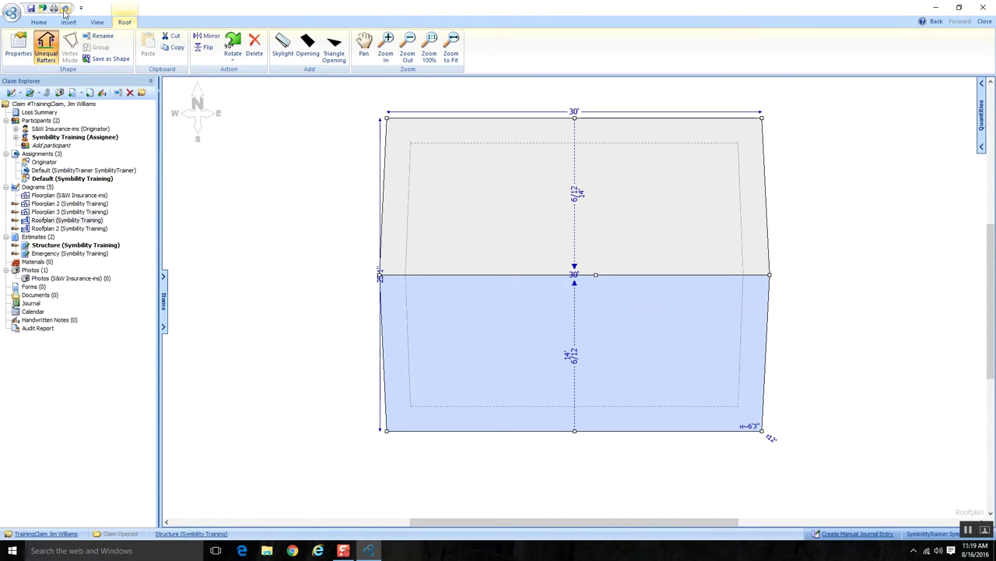
Step: Turn off unequal rafters for the gable roof and set its elevation to 18 feet
left_click(46, 51)
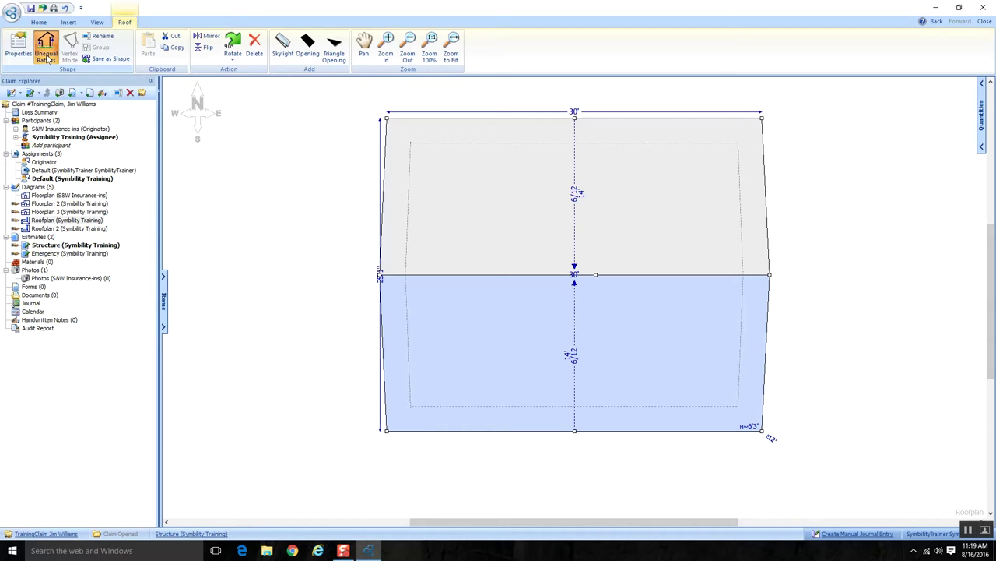
left_click(46, 53)
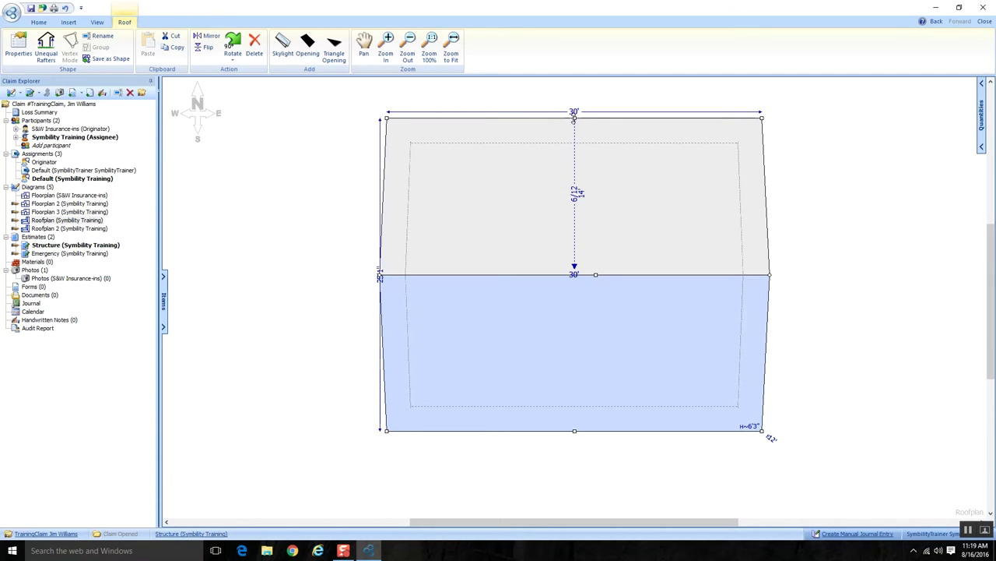
left_click(770, 442)
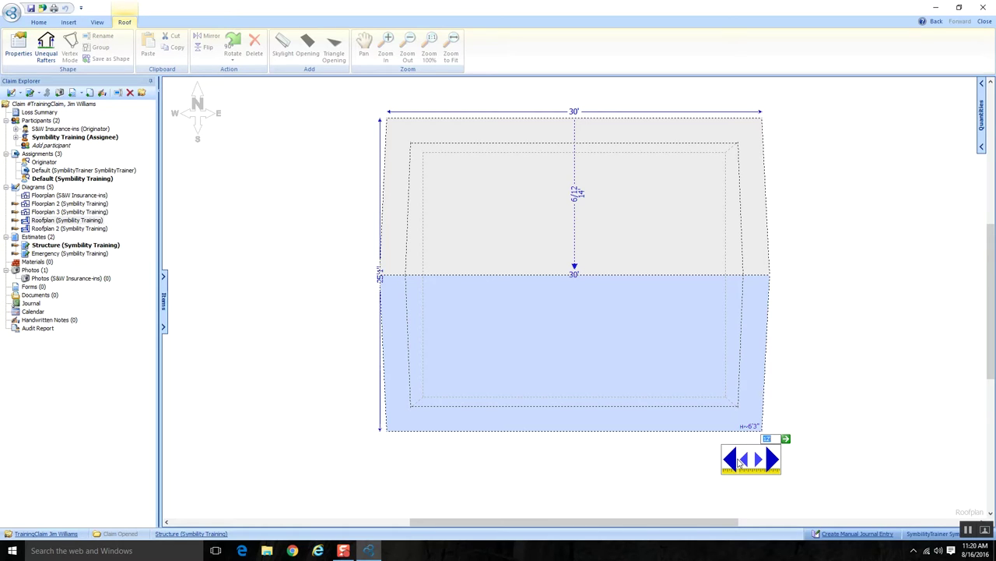
left_click(741, 461)
left_click(741, 461)
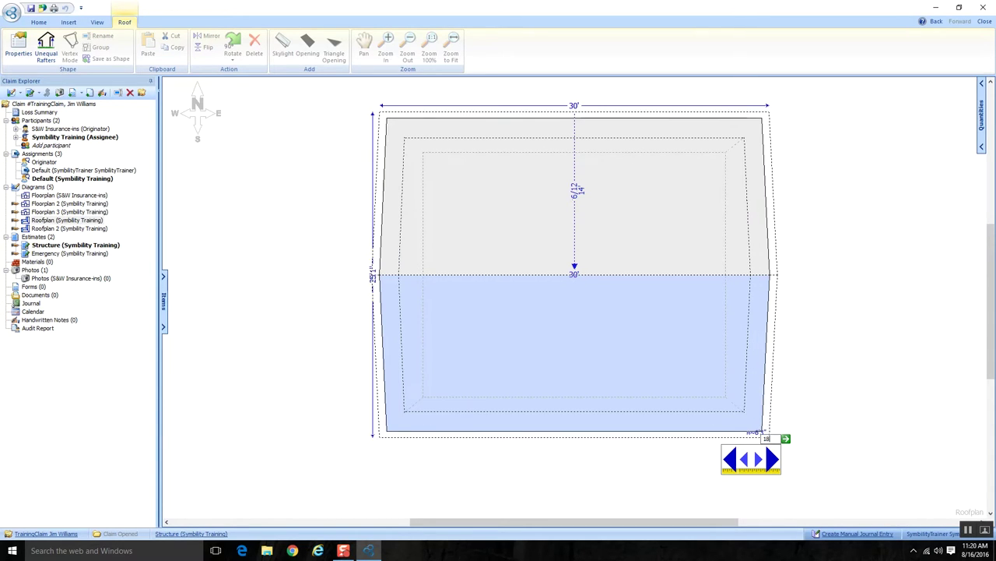
key("Return")
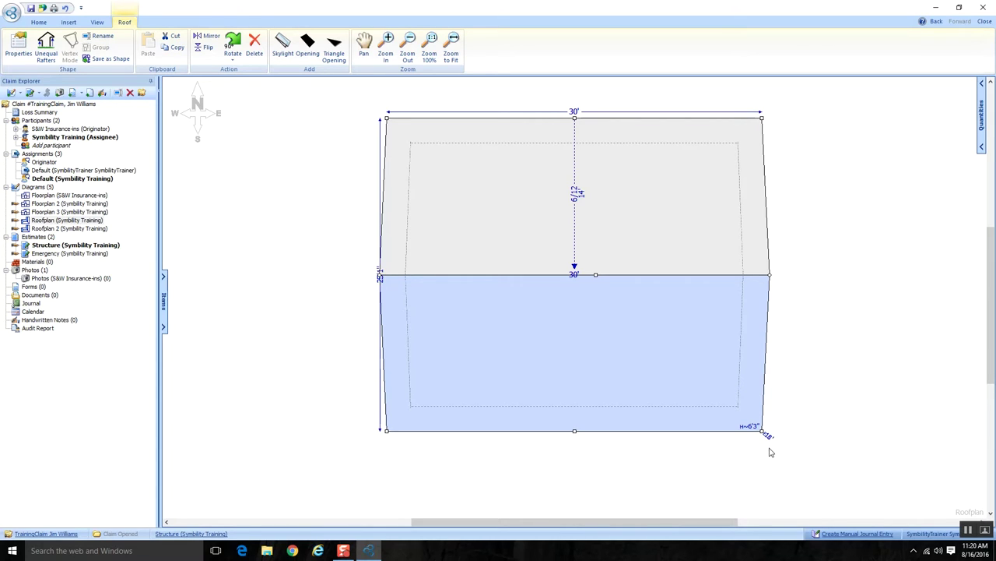
Step: Set the gable roof's elevation to 10 feet in its roof shape properties
right_click(668, 324)
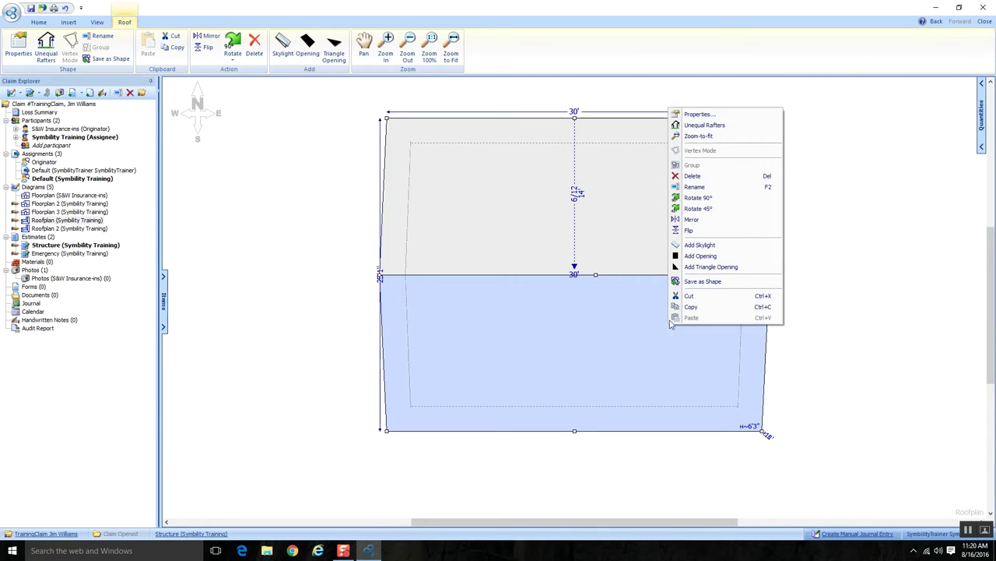
left_click(711, 116)
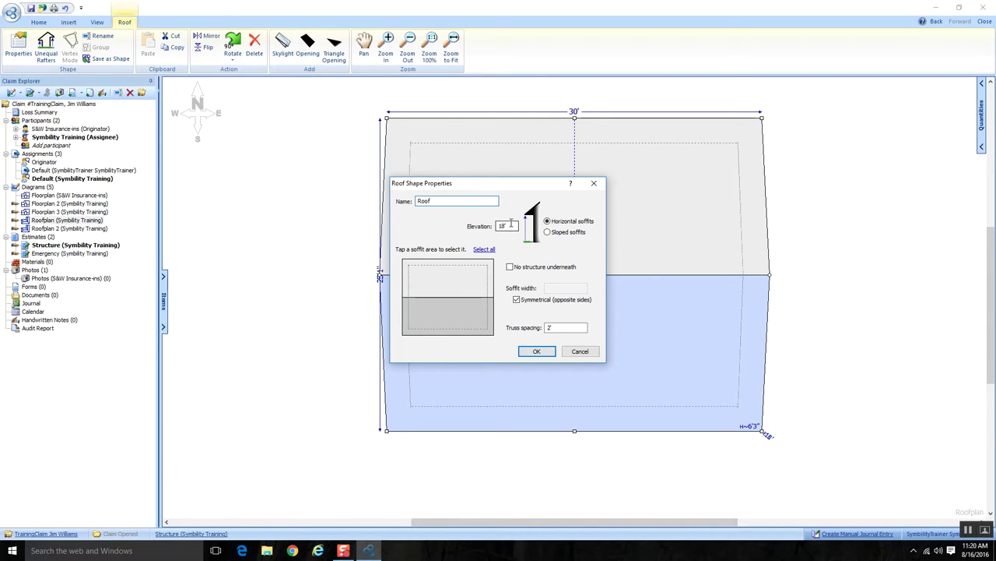
left_click(508, 226)
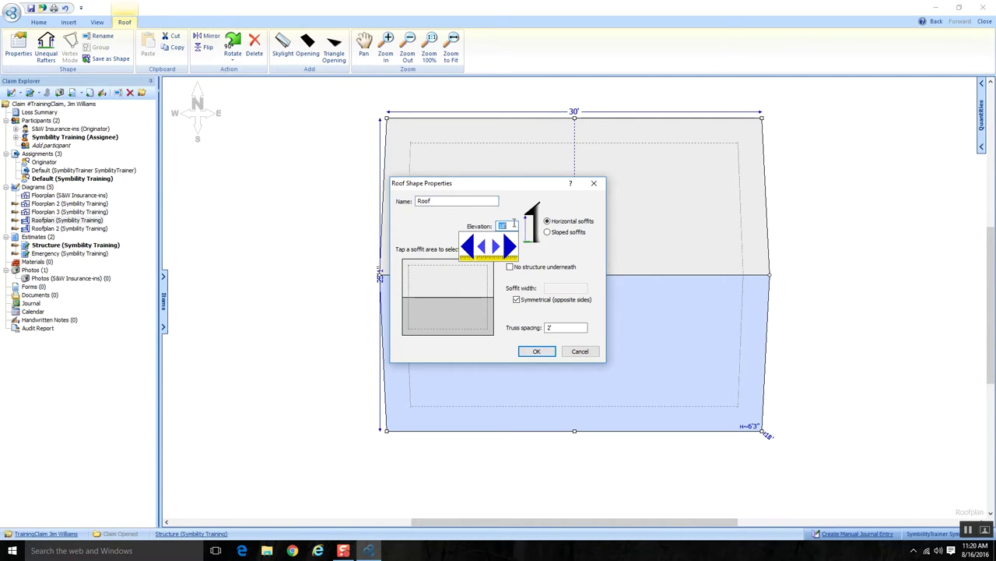
type("10")
key("Tab")
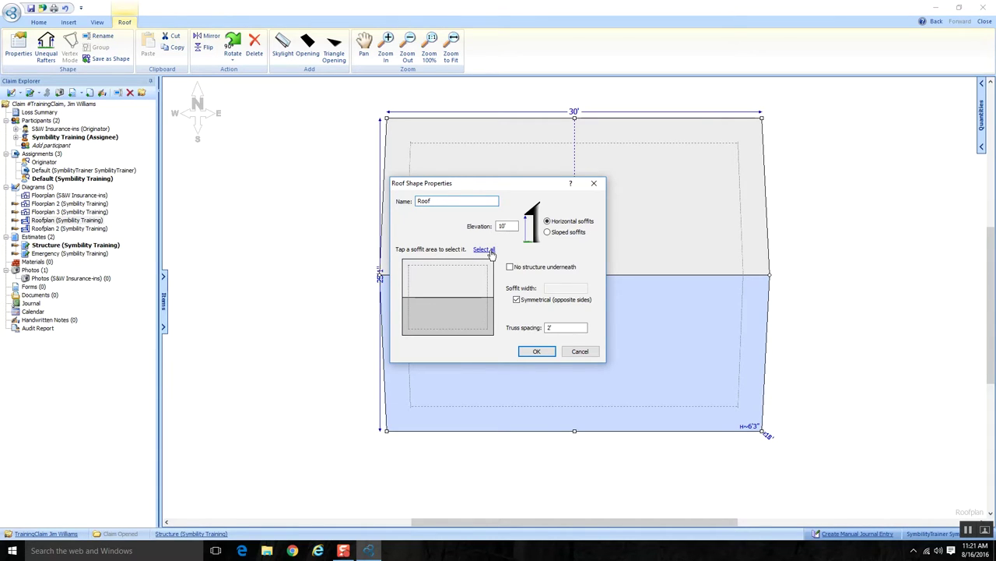
Step: Select all soffit areas, turn off opposite-side symmetry, toggle the east soffit off and on, and accept the roof properties
left_click(484, 249)
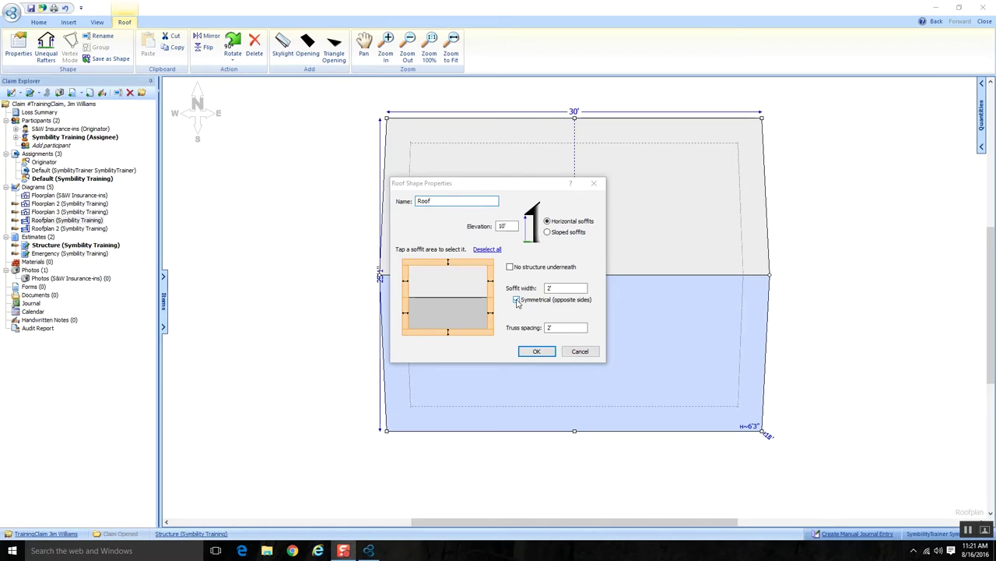
left_click(518, 301)
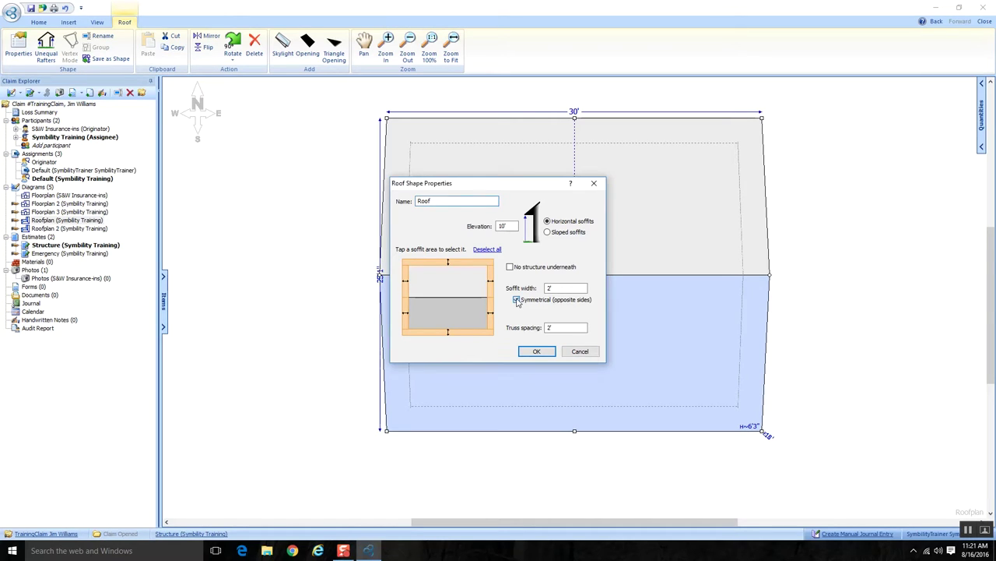
left_click(492, 291)
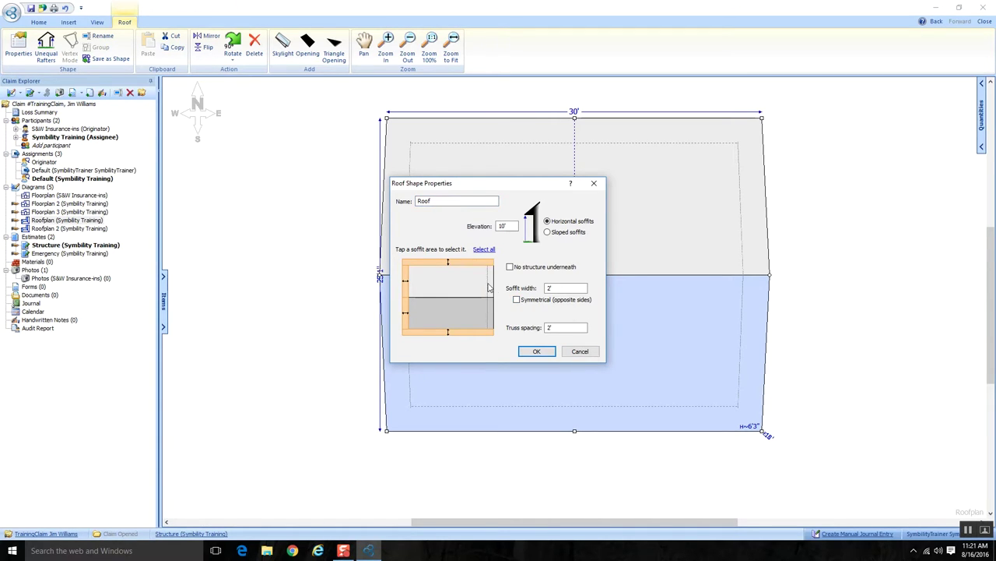
left_click(492, 285)
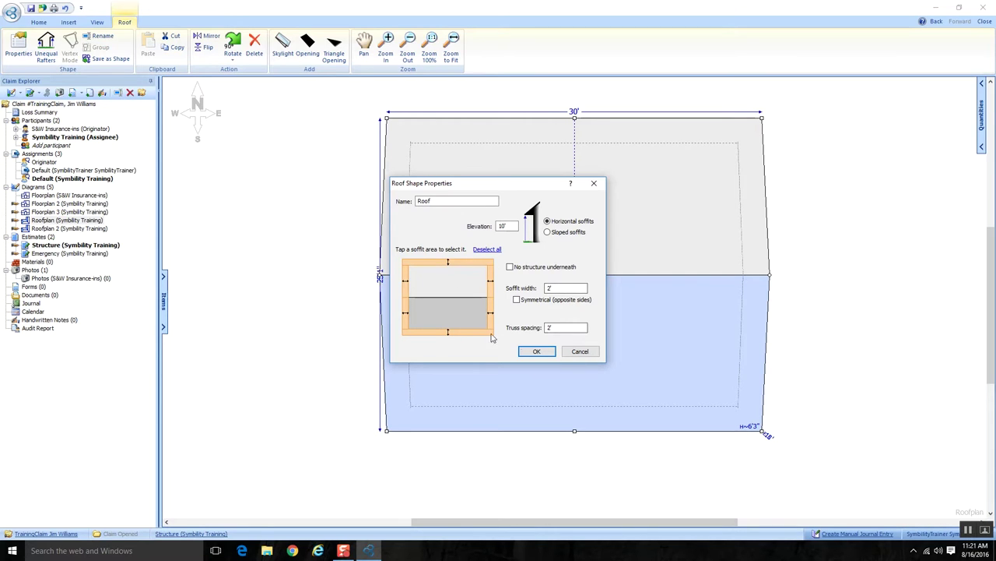
left_click(541, 351)
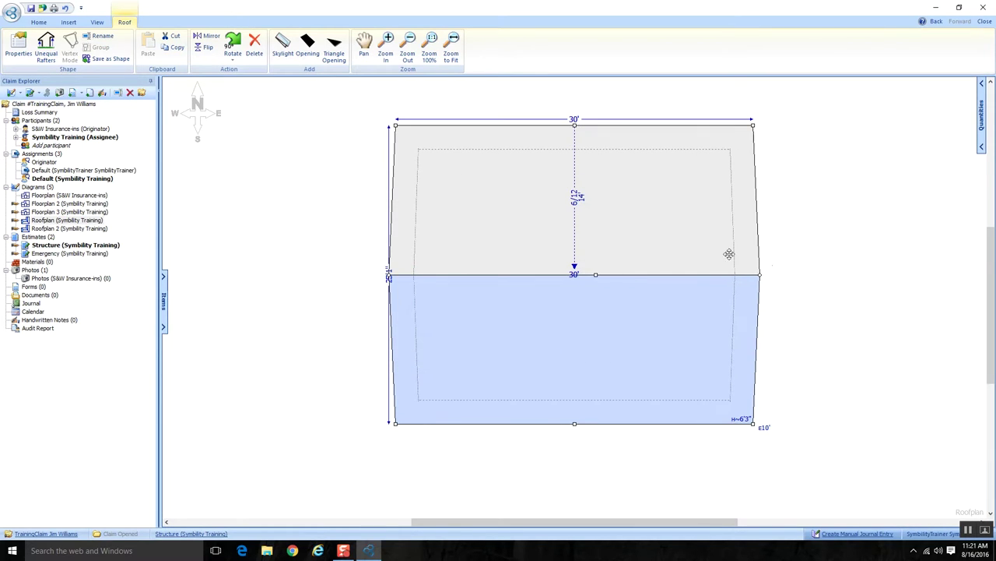
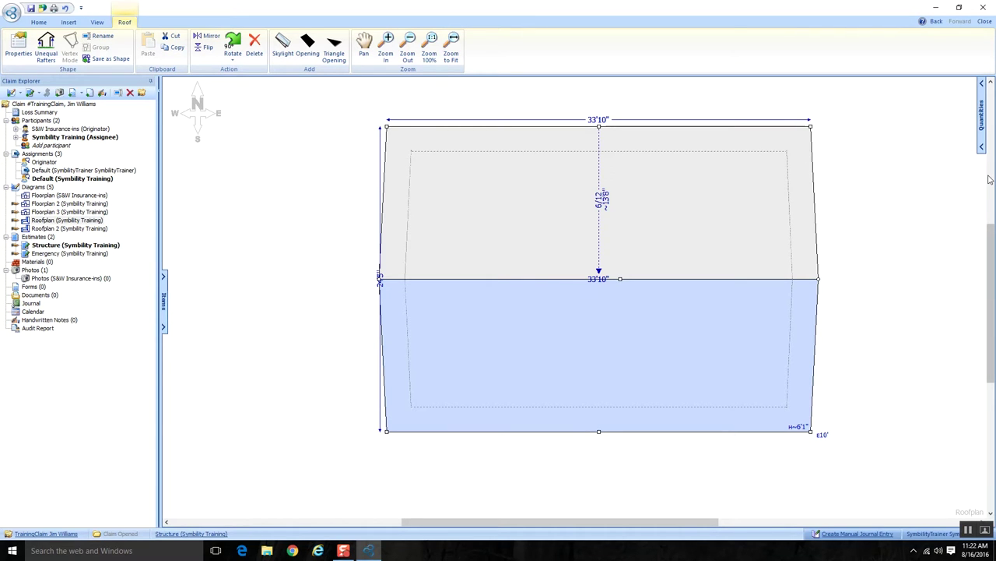
Step: Resize the gable roof to about 31'8" wide and extend the ridge's east end past the eaves to about 43'4"
left_click_drag(810, 126, 740, 139)
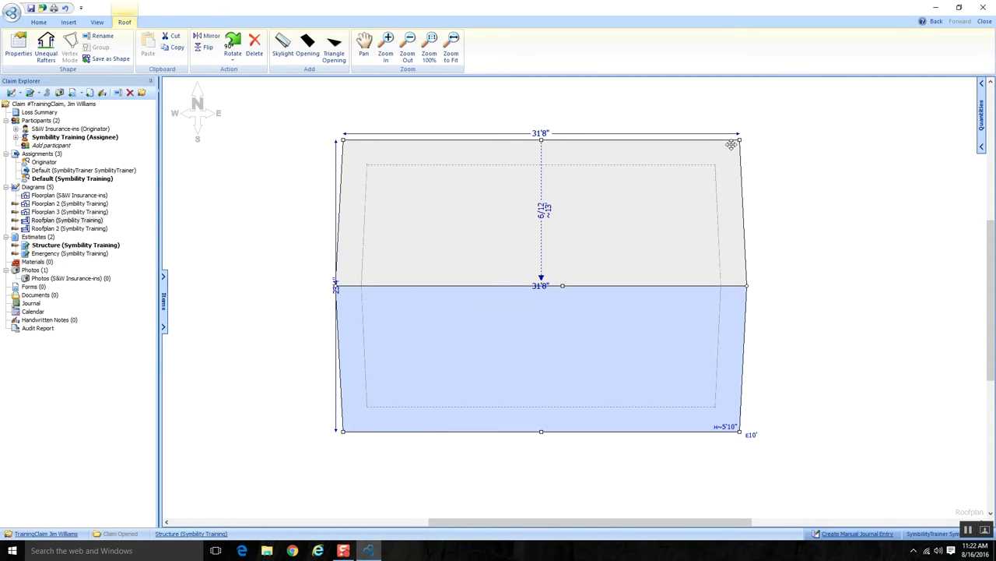
left_click(746, 286)
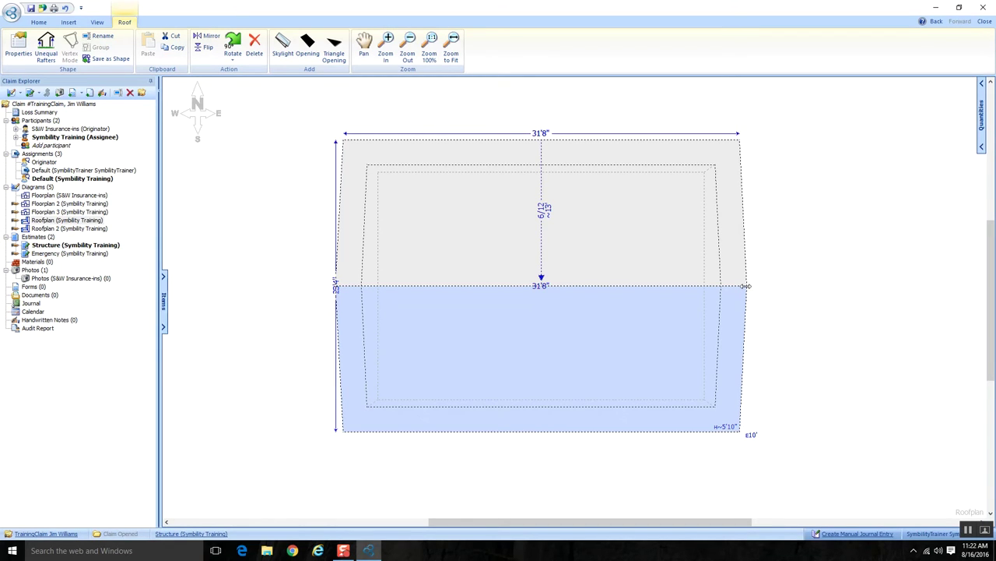
left_click_drag(745, 286, 893, 287)
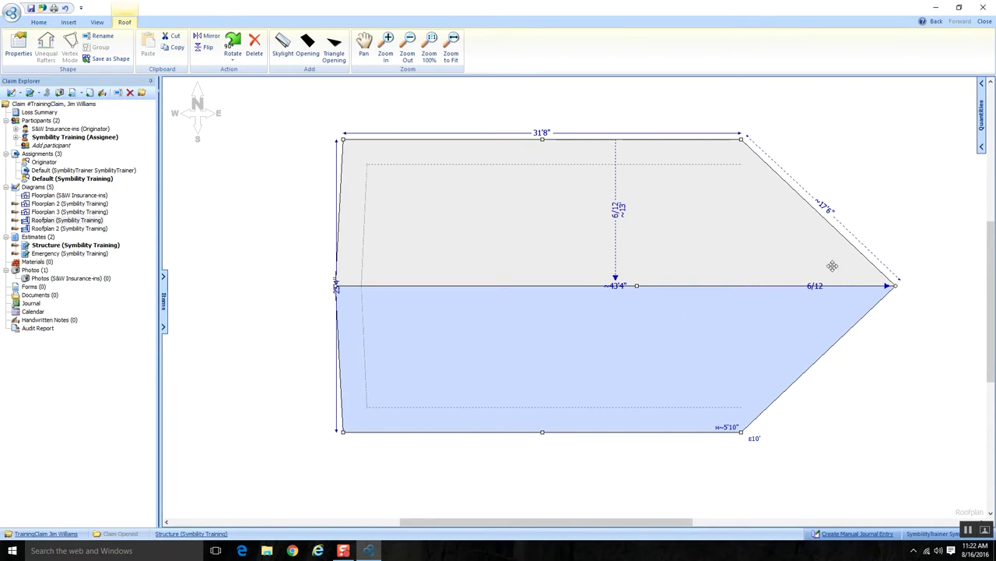
Step: Try pulling the ridge's east end inward to form a hip with a ridge of about 20', and return it to a straight gable
left_click_drag(895, 286, 595, 286)
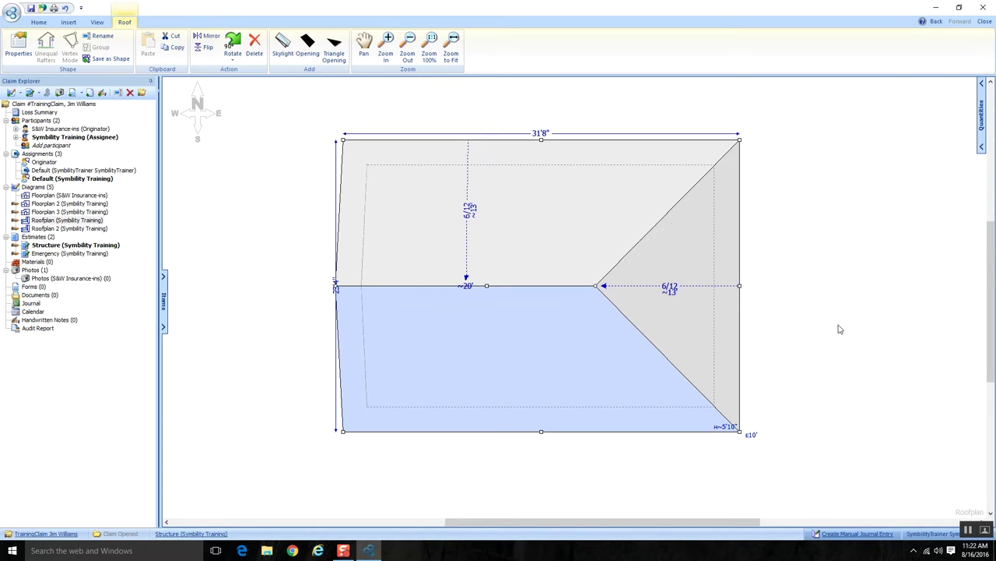
left_click(596, 285)
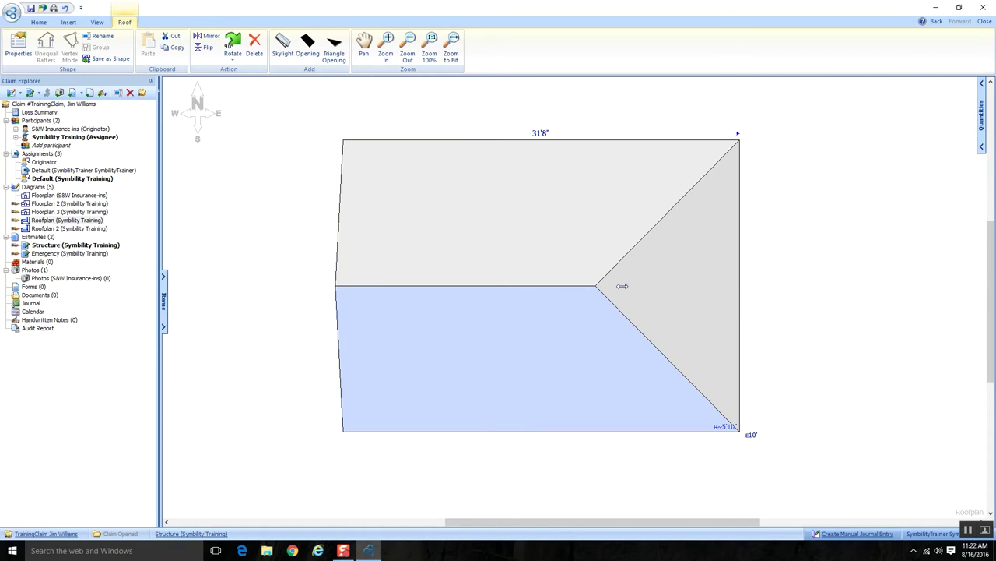
left_click(732, 290)
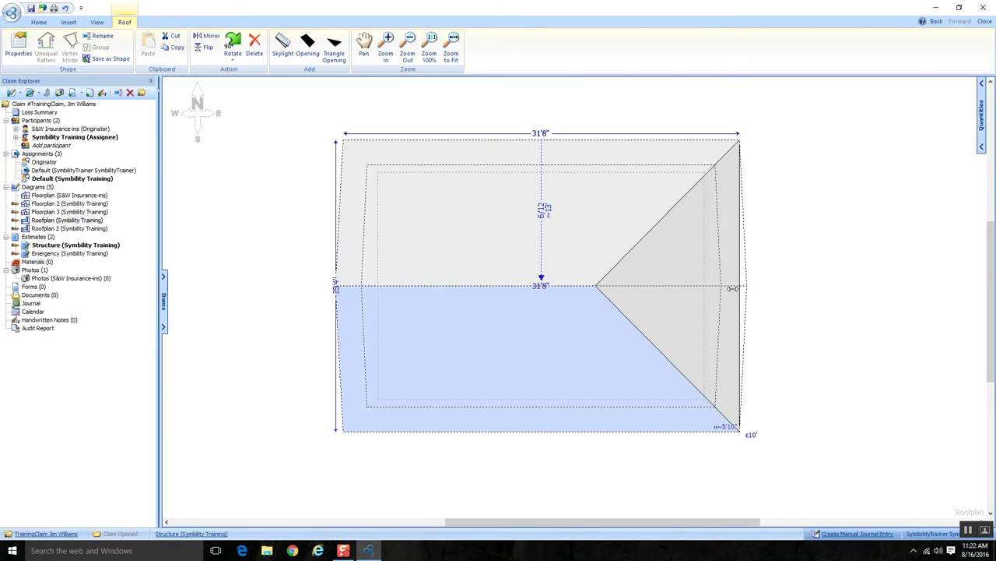
left_click(732, 288)
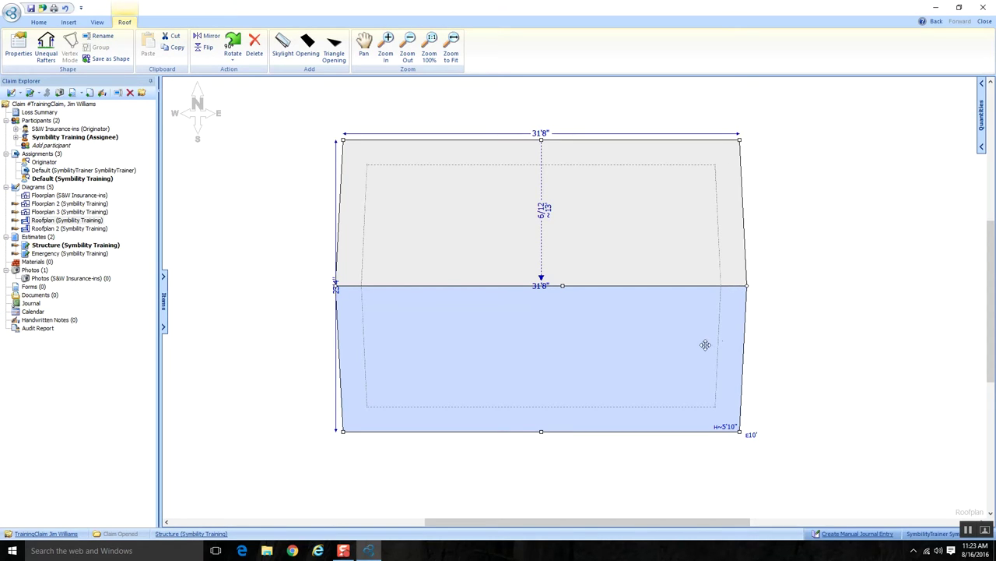
Step: Stretch the ridge's east end outward once more into a pointed overhang, with a ridge of about 43'4"
left_click(746, 286)
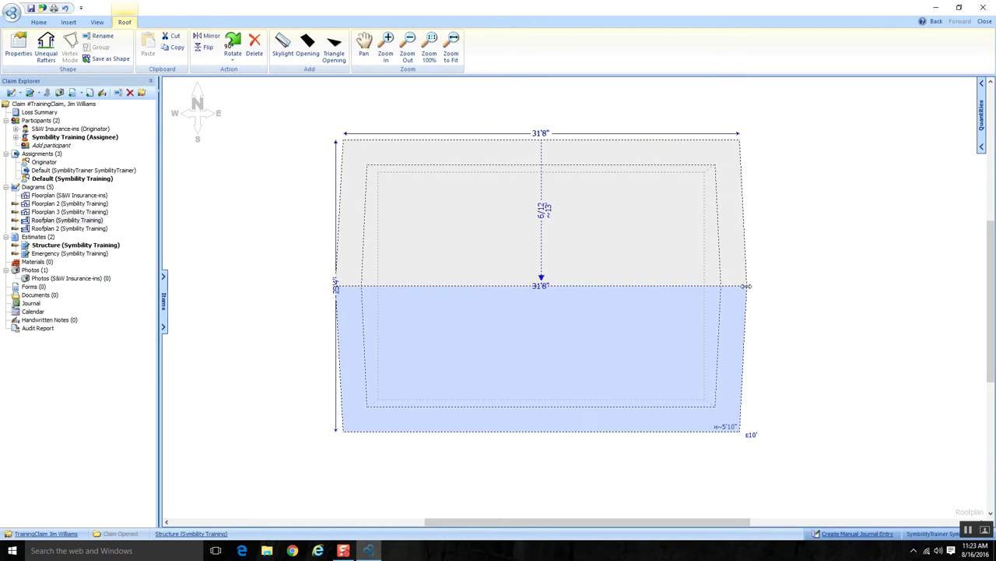
left_click_drag(746, 287, 895, 286)
Step: Delete the extended roof and place a new gable roof, 16 feet wide by 12 feet deep, on the roofplan
left_click(522, 233)
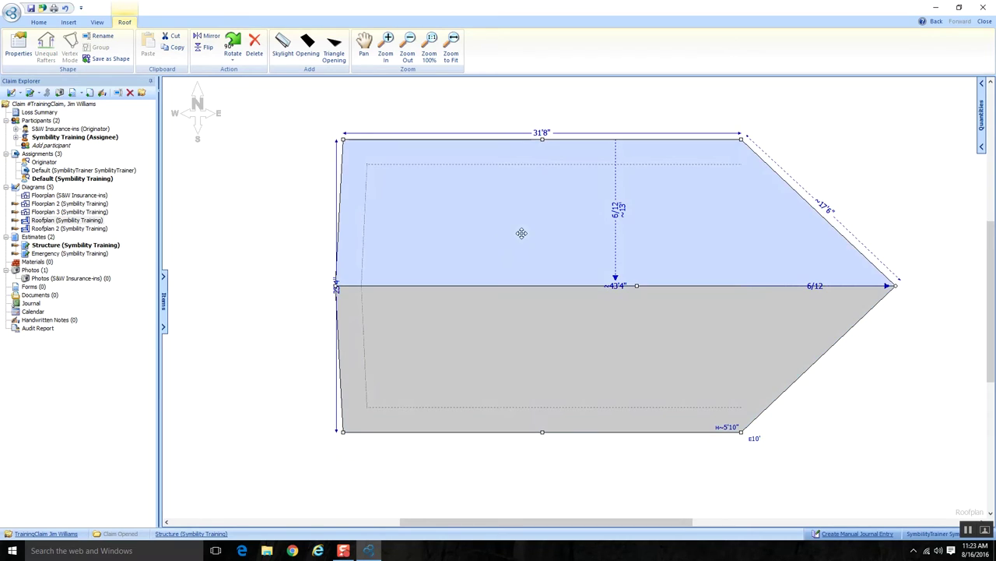
left_click(255, 44)
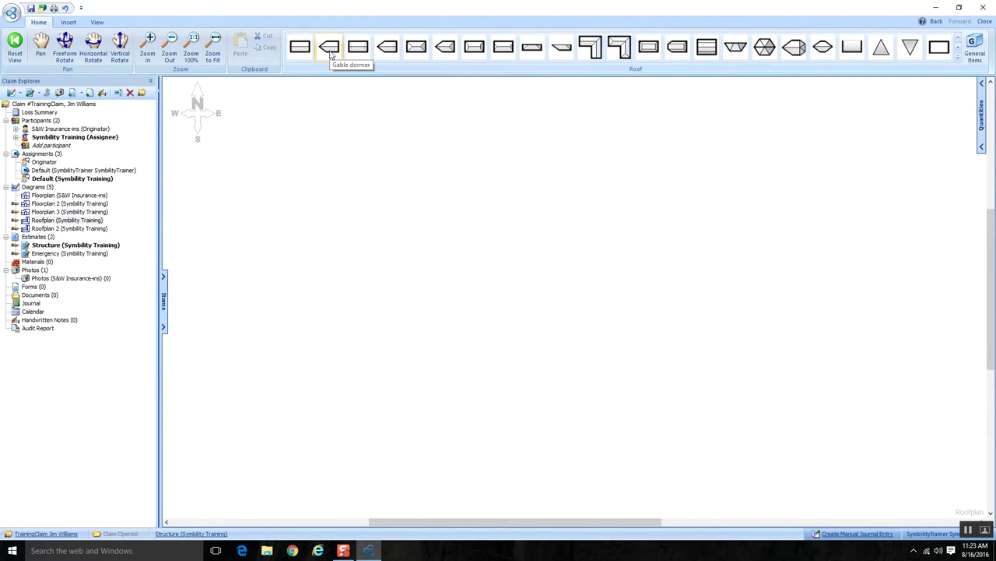
left_click(300, 47)
left_click(405, 200)
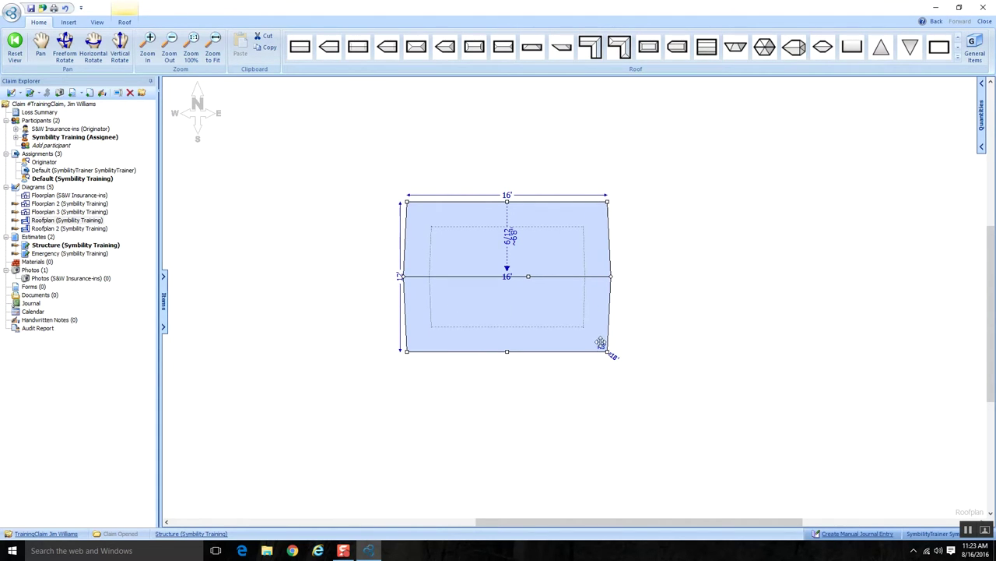
left_click(213, 54)
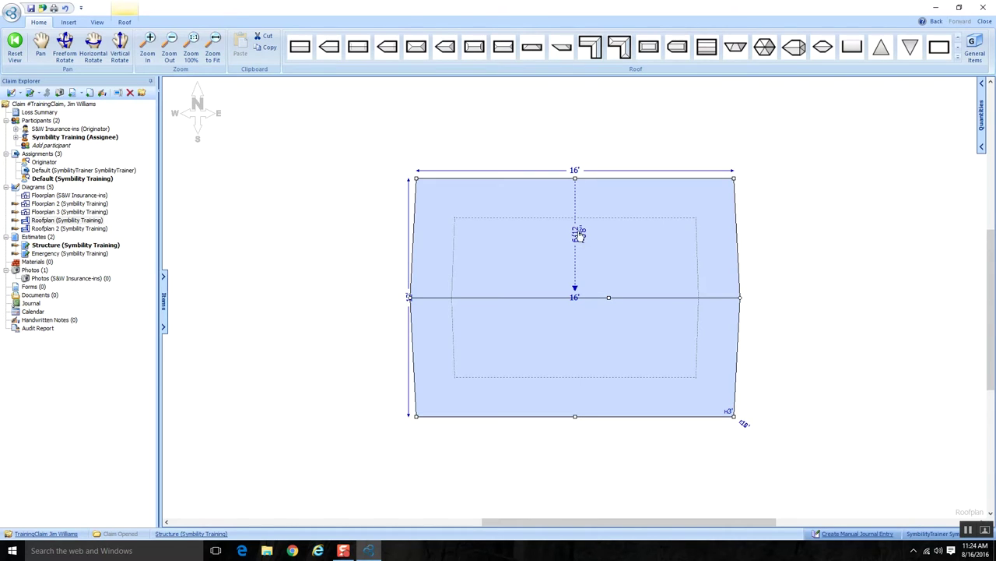
Step: Set the new gable roof's width to 30 feet and its rafter length to 14 feet
left_click(573, 172)
type("30")
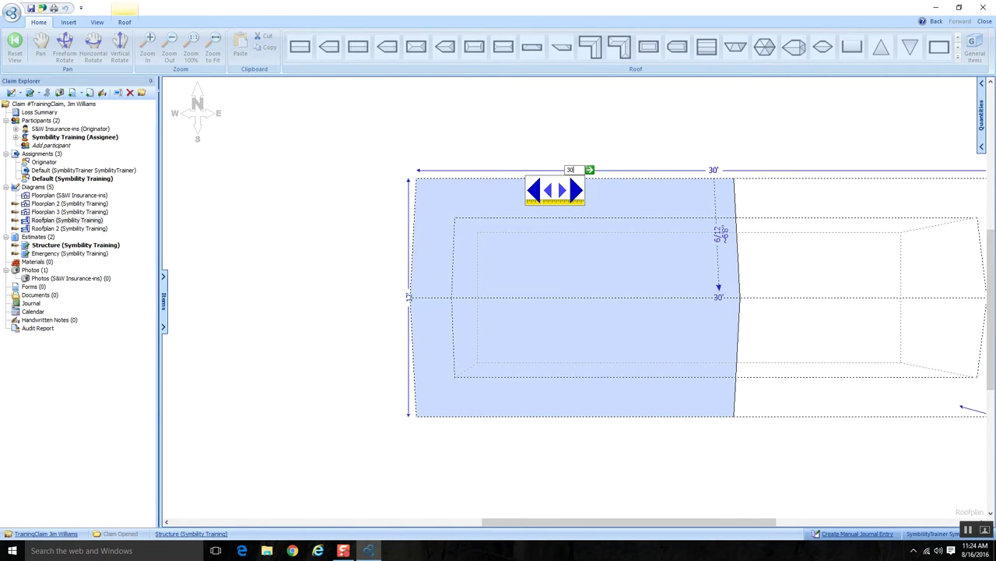
key("Return")
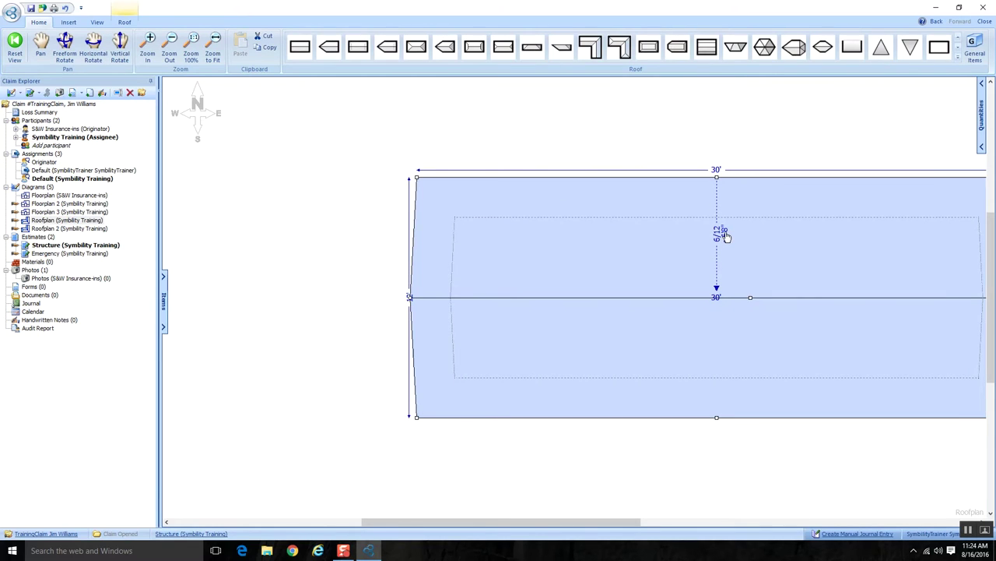
left_click(717, 232)
type("14")
key("Return")
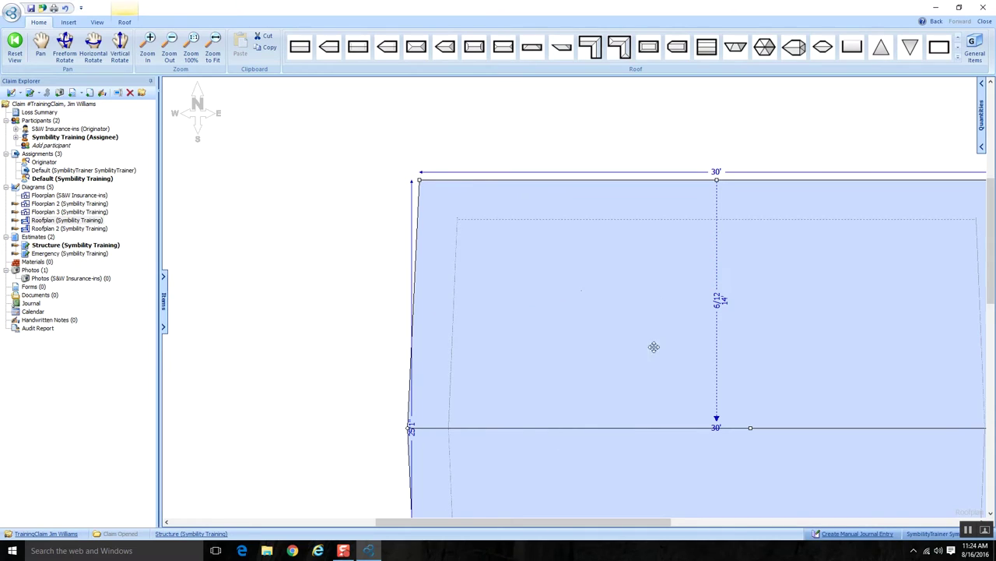
left_click(213, 48)
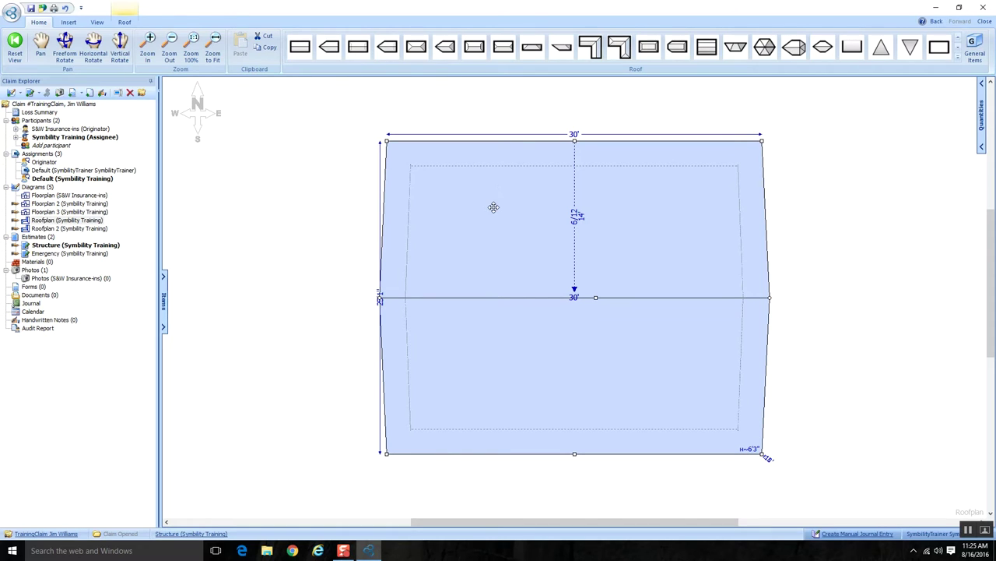
Step: Rotate the gable roof 90 degrees so its ridge runs north to south
left_click(494, 207)
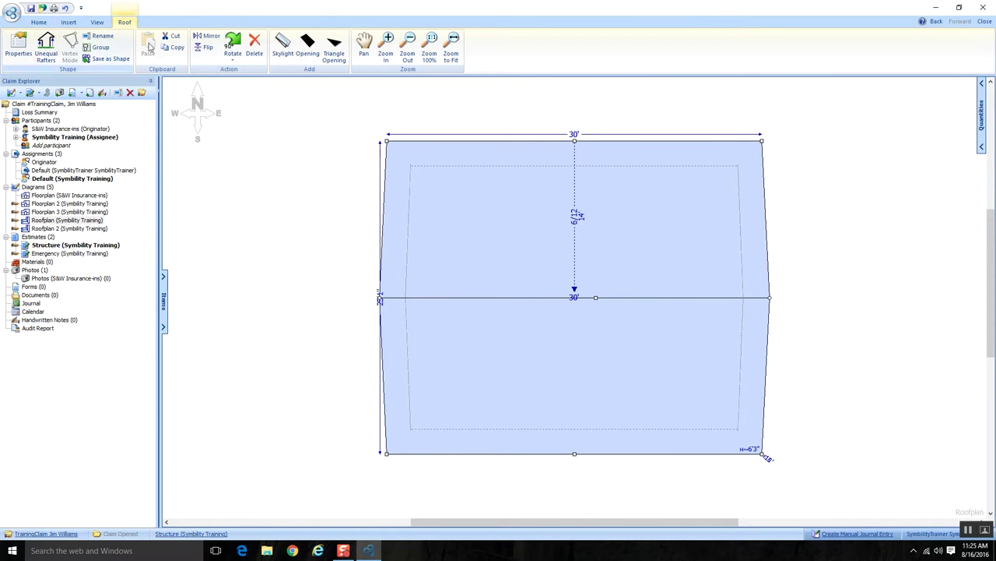
left_click(312, 182)
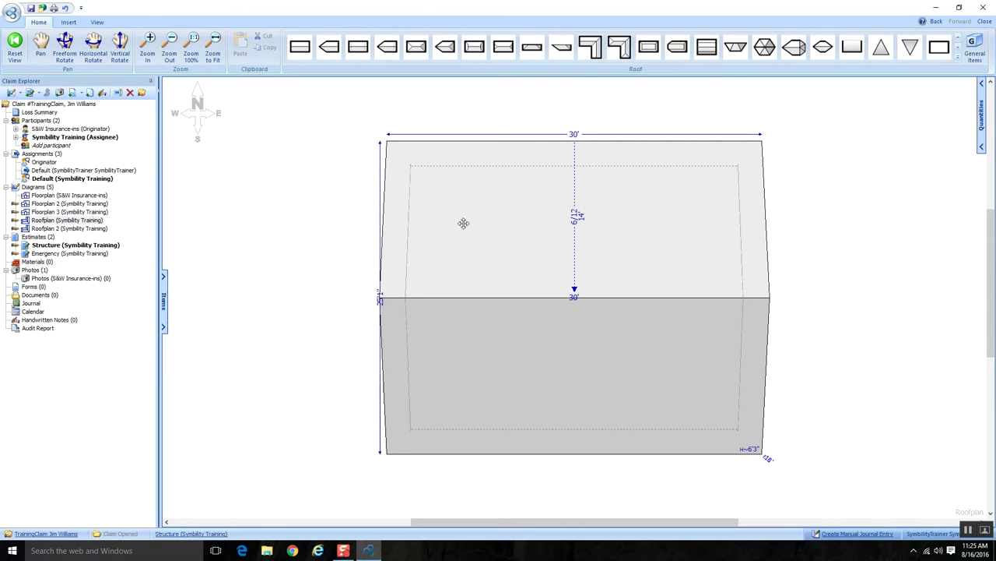
left_click(481, 227)
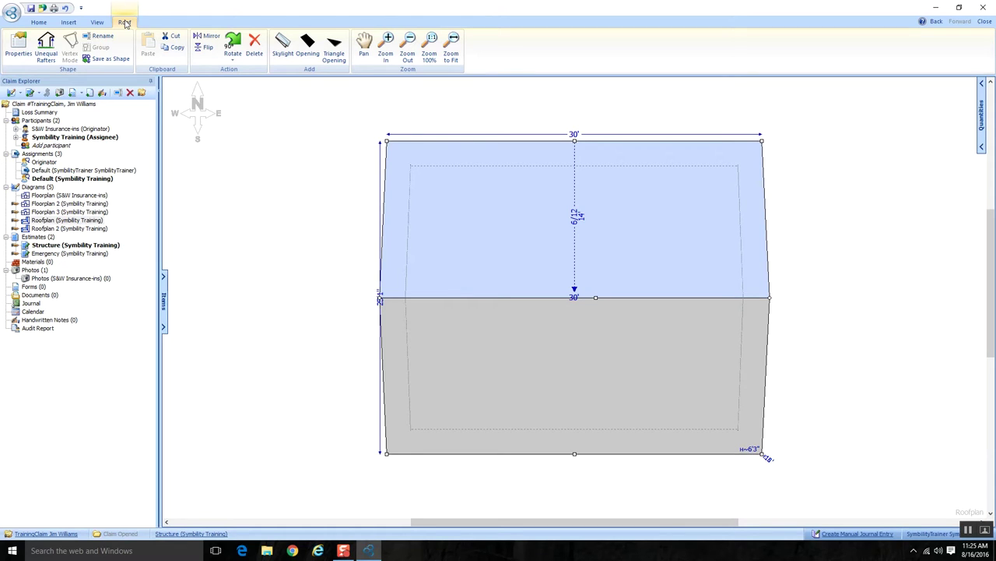
left_click(234, 43)
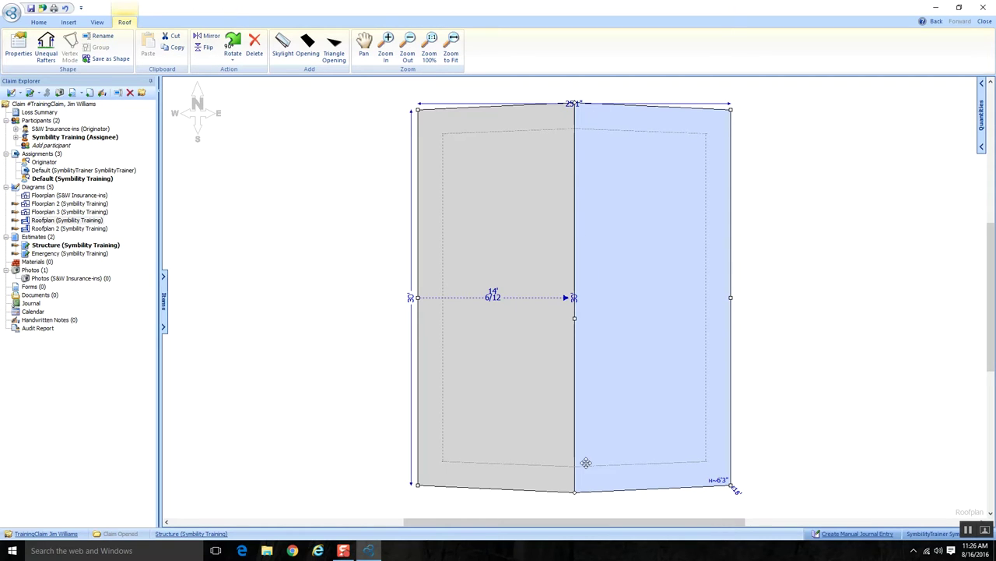
left_click(351, 229)
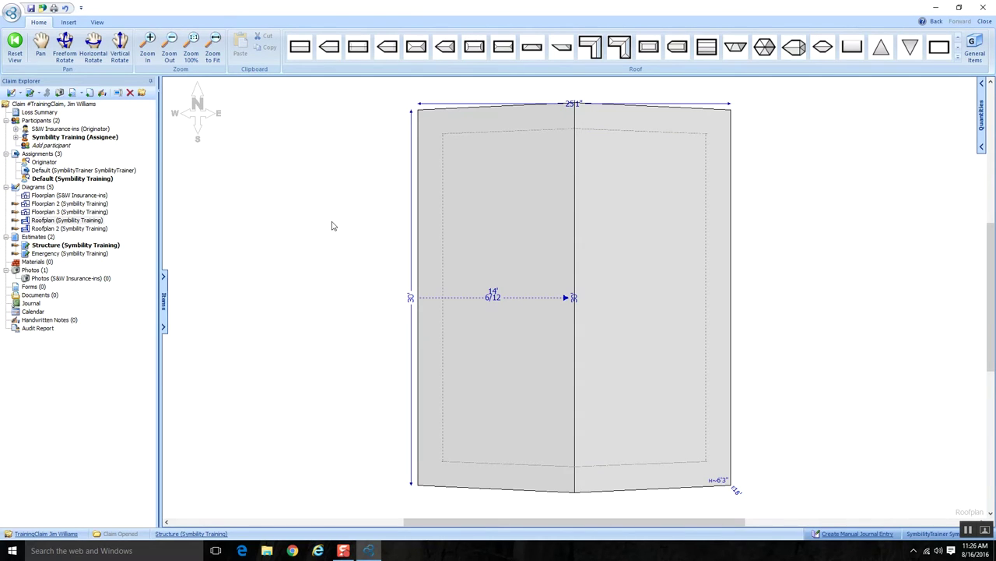
left_click(472, 212)
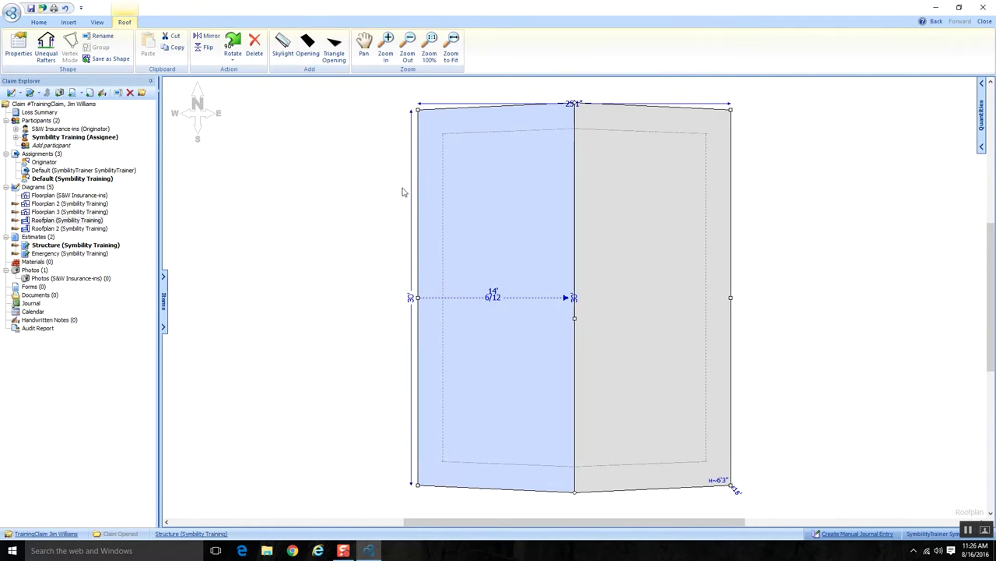
left_click(338, 224)
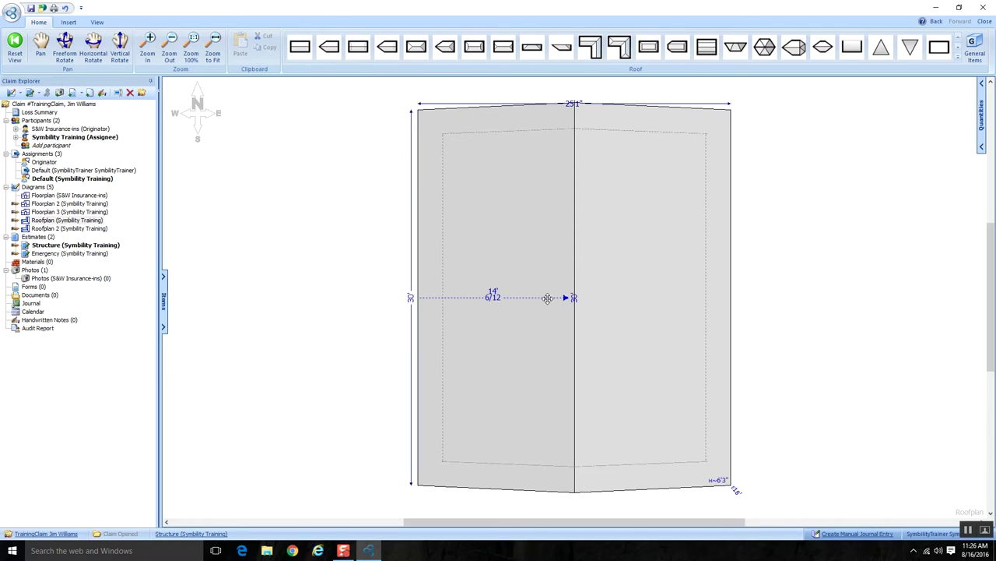
Step: Set the gable roof's elevation to 10 feet and move the roof west to free drawing space on its east side
left_click(734, 496)
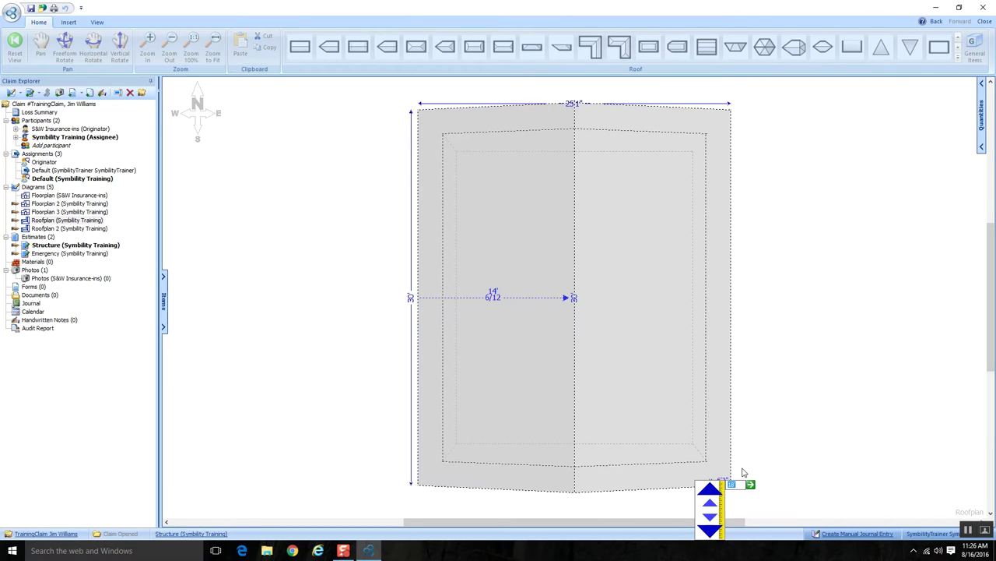
left_click(758, 425)
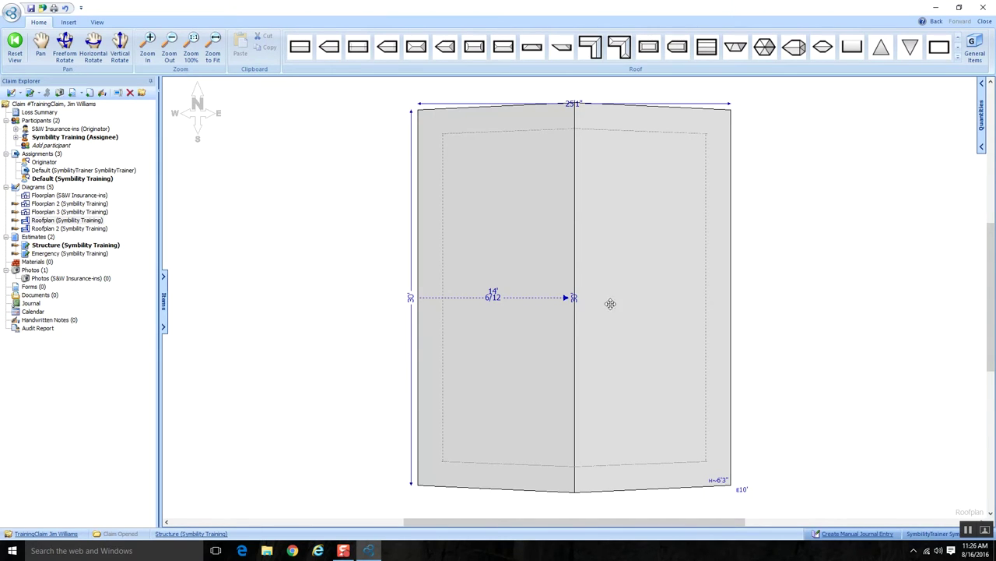
left_click_drag(647, 298, 458, 322)
left_click(659, 316)
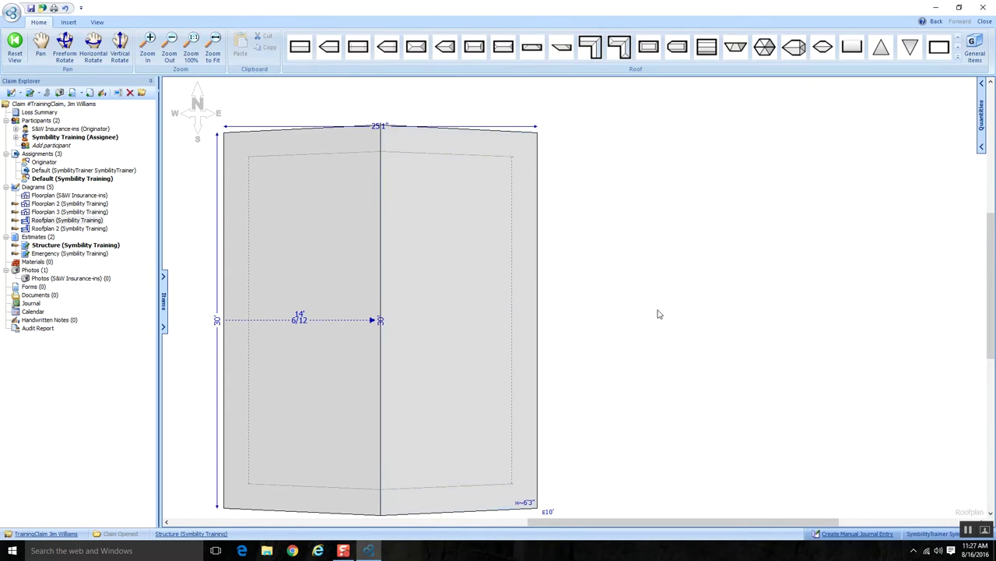
Step: Place a 12-foot-deep dormer roof with a pointed west end east of the gable roof and set its eave length to 3 feet
left_click(40, 47)
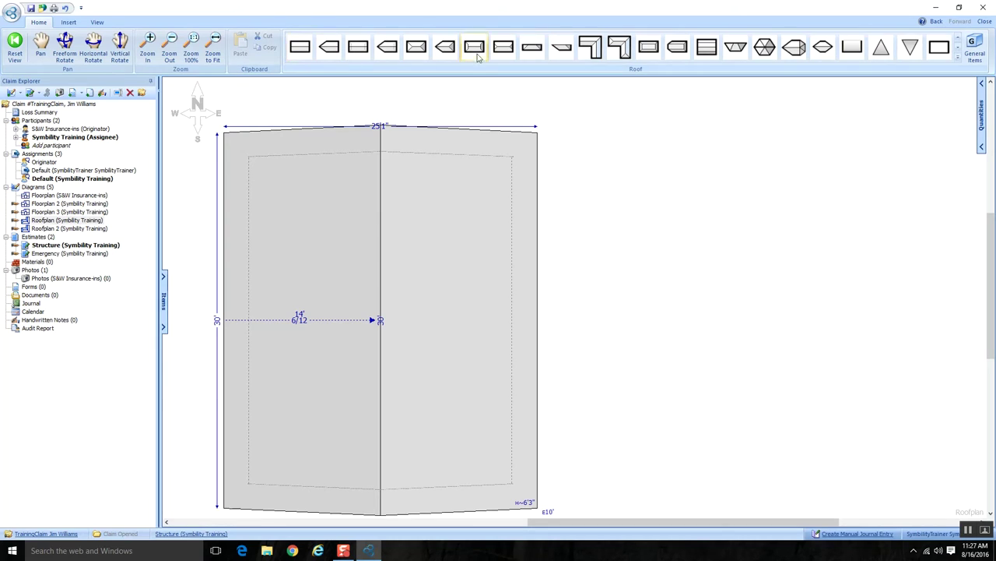
left_click(330, 49)
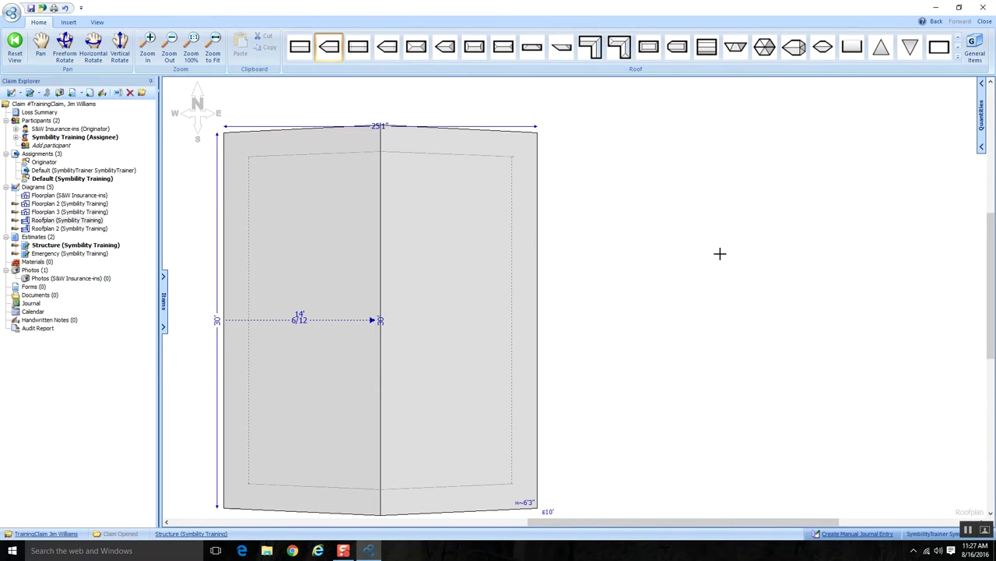
left_click(772, 266)
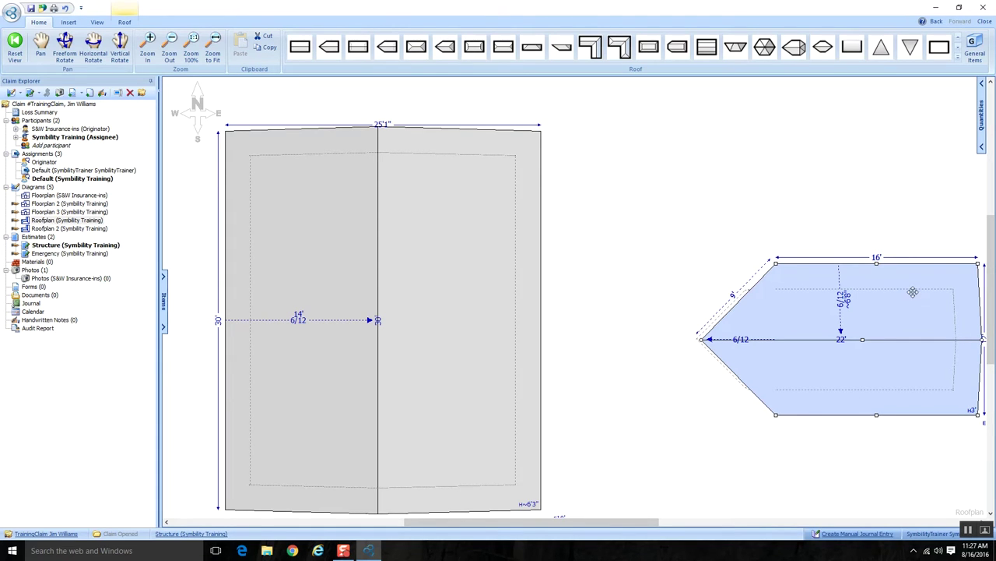
left_click_drag(912, 292, 857, 297)
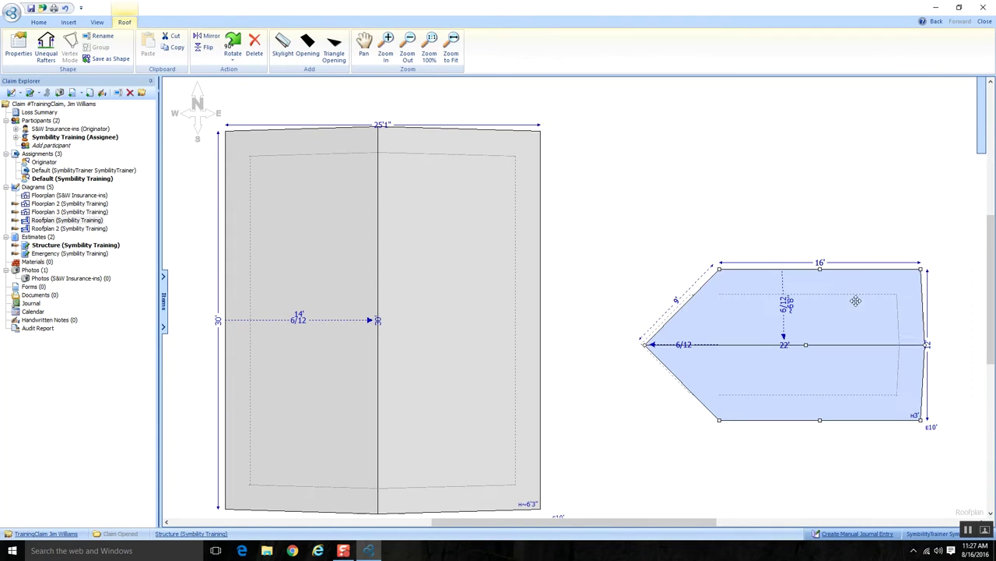
left_click(817, 266)
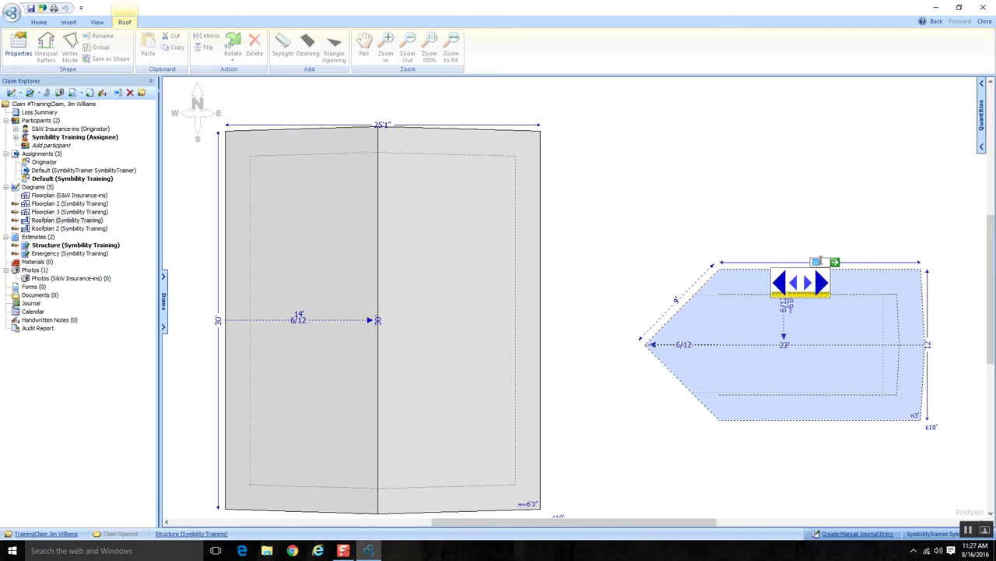
left_click(815, 263)
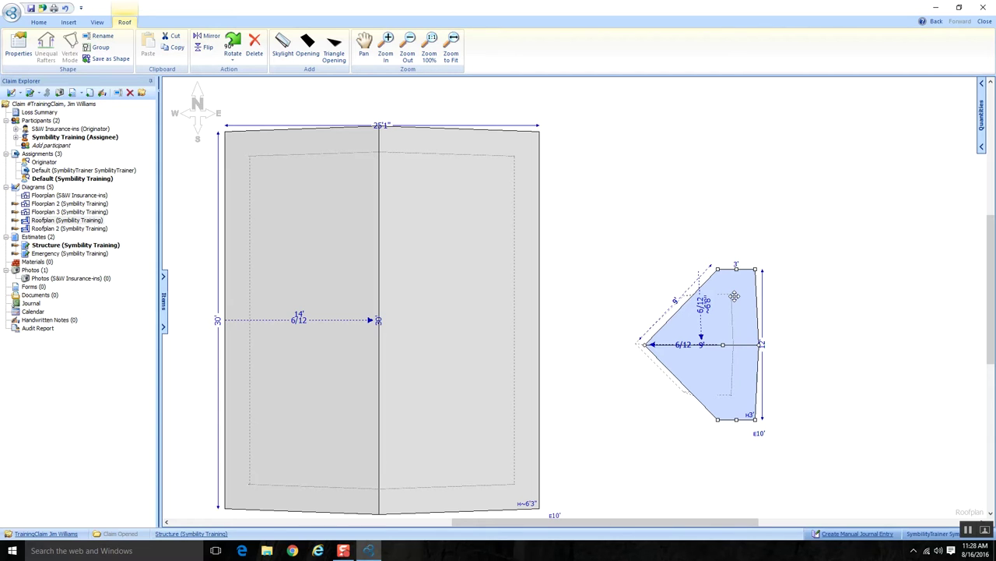
Step: Move the dormer onto the main roof's east slope, flush with the eave and 2 feet from the north edge
left_click_drag(734, 296, 786, 237)
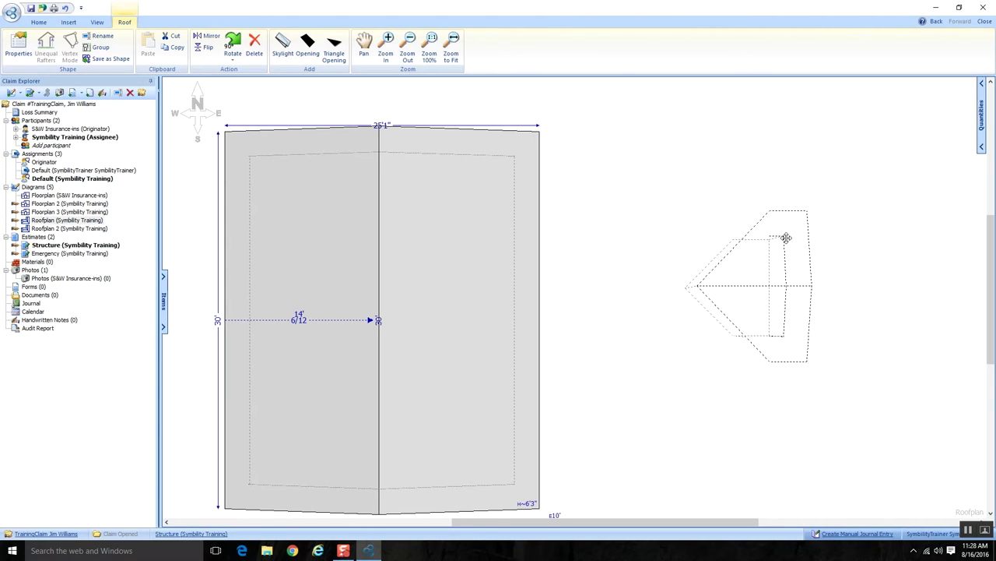
left_click_drag(787, 238, 509, 165)
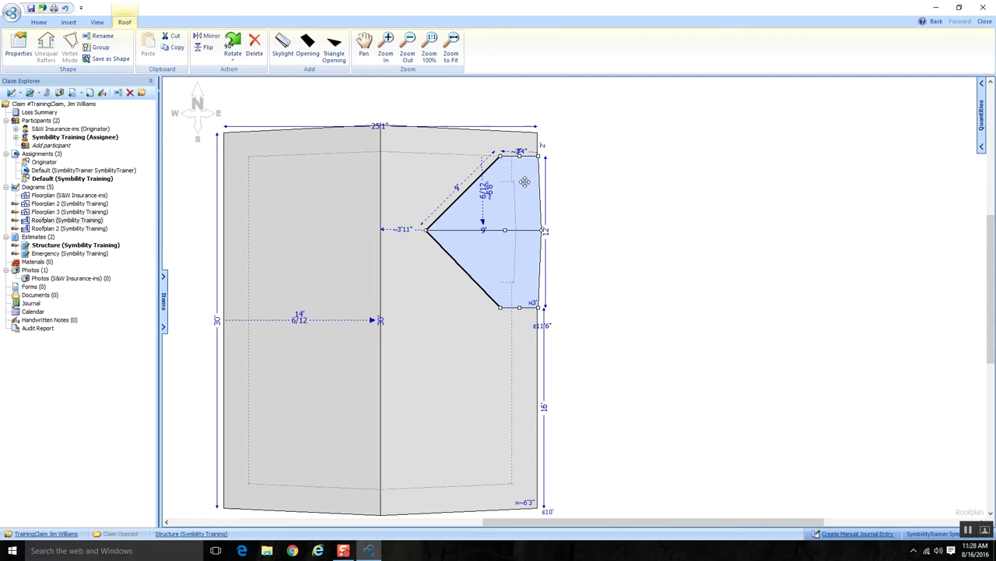
left_click_drag(524, 182, 510, 199)
Step: Copy the dormer and place the duplicate on the main roof's east slope near the south end, aligned with the first dormer
left_click(176, 48)
left_click(148, 45)
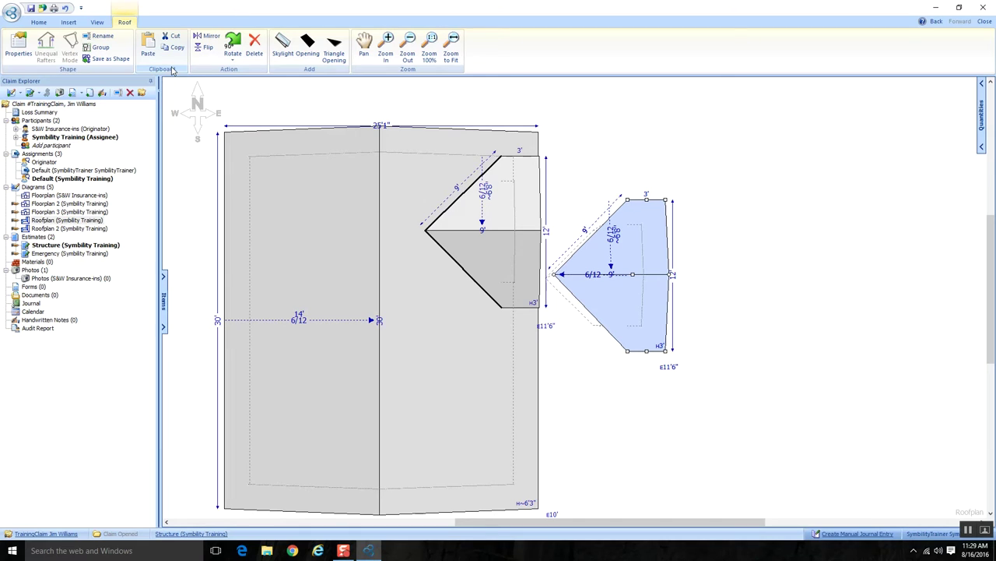
left_click_drag(641, 318, 501, 457)
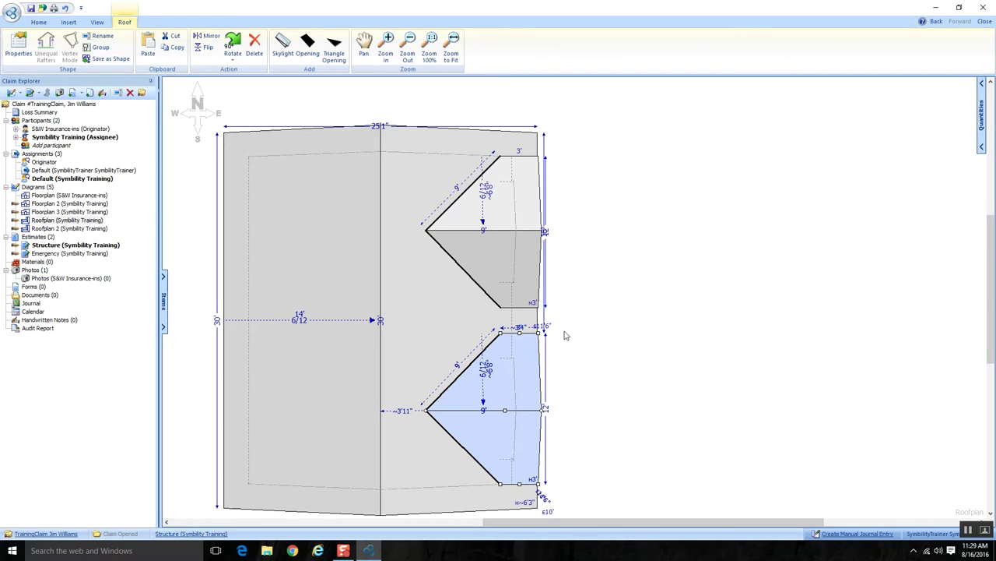
left_click(631, 351)
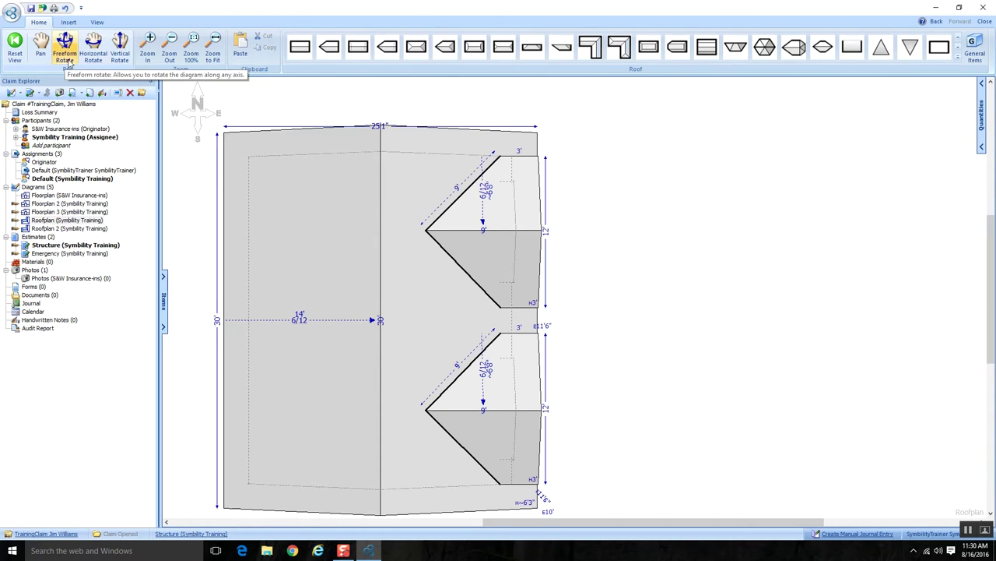
Step: Examine the gable roof and its two dormers in 3D from several angles with Freeform Rotate, and reset to the plan view
left_click(67, 49)
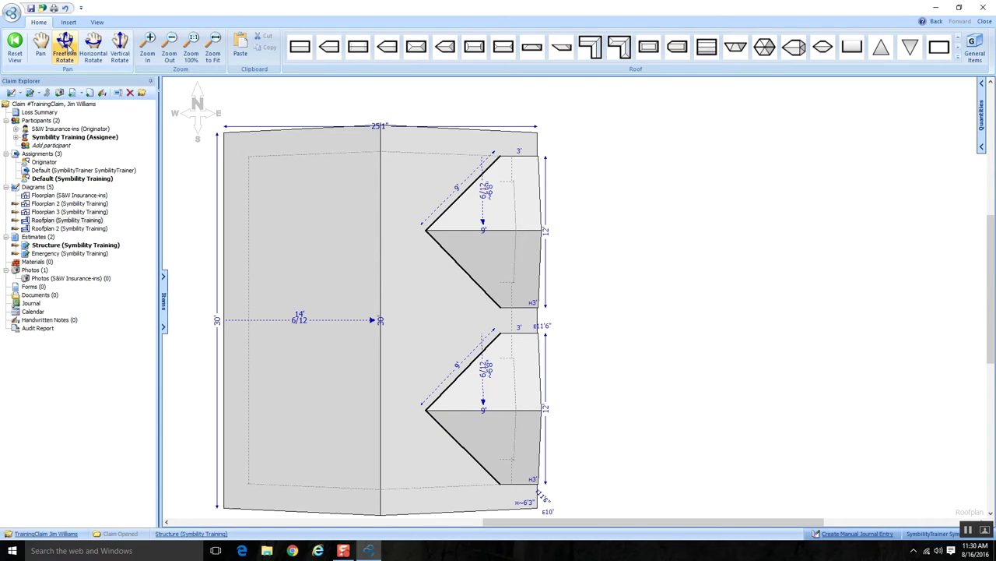
left_click(69, 46)
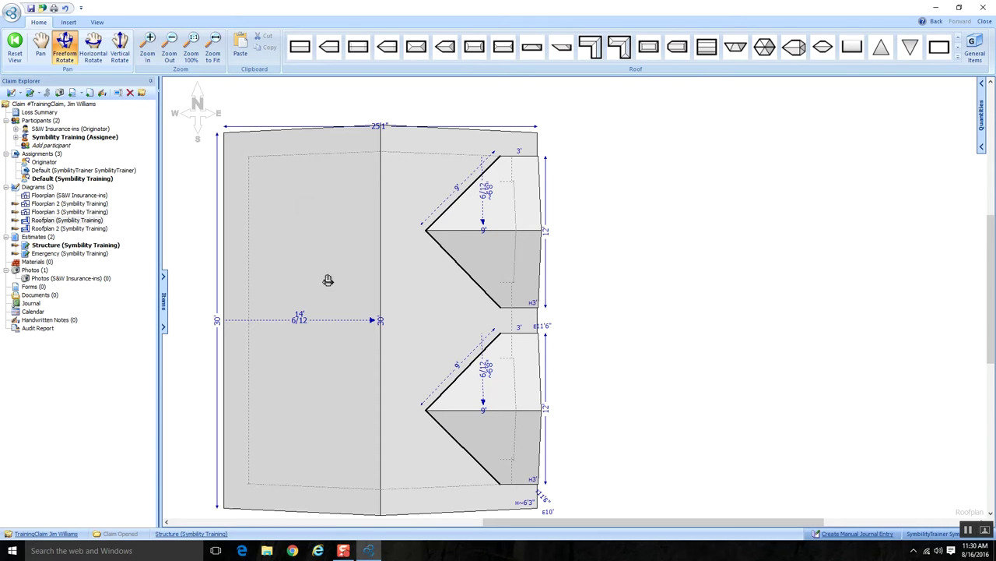
left_click_drag(345, 382, 394, 196)
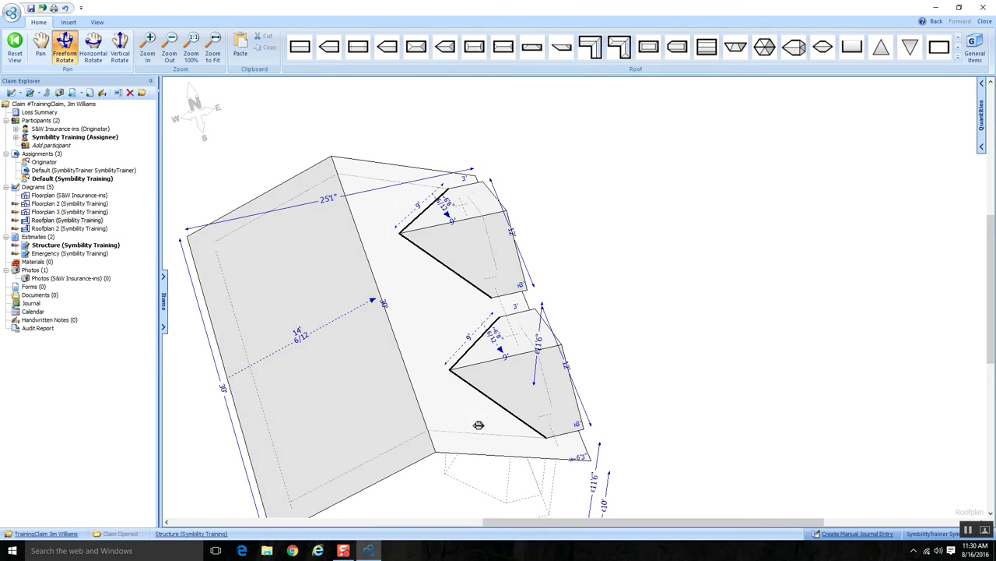
left_click_drag(478, 424, 344, 418)
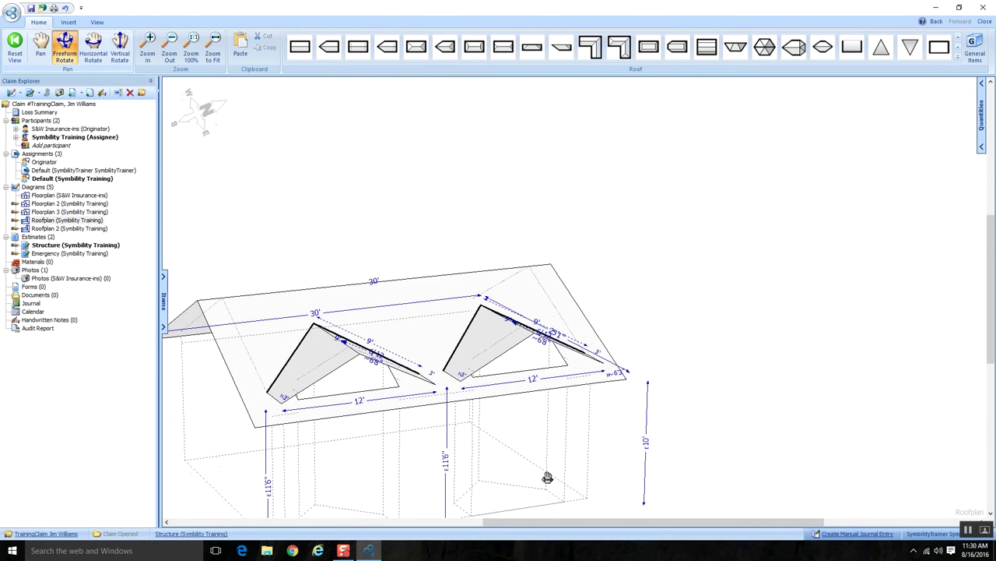
left_click_drag(603, 521, 553, 522)
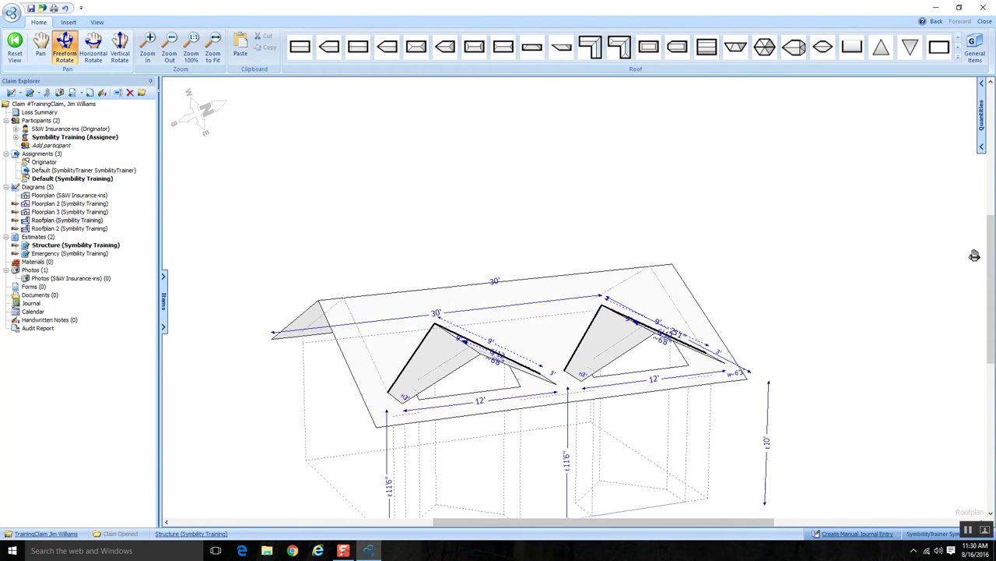
left_click_drag(991, 243, 992, 294)
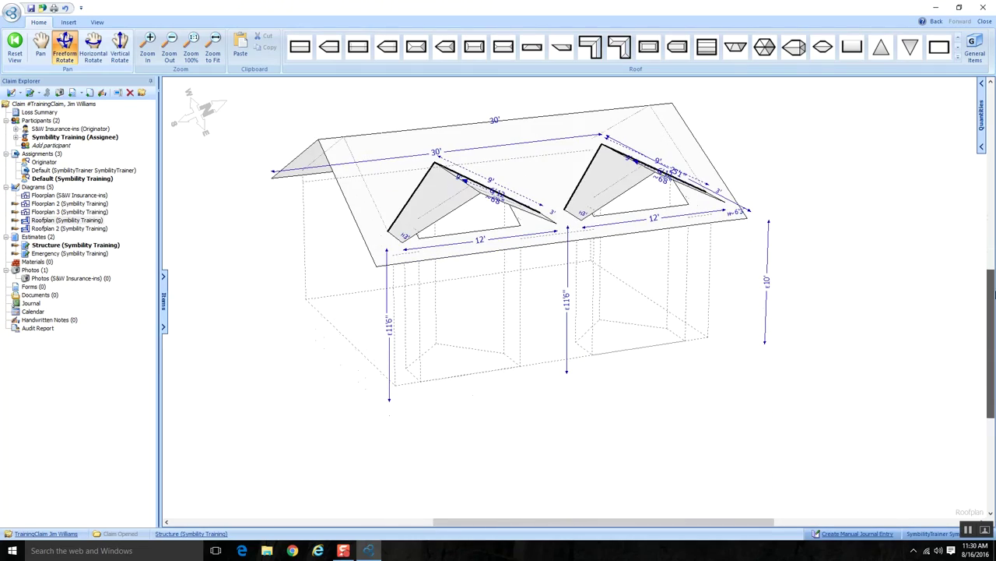
left_click_drag(658, 283, 360, 285)
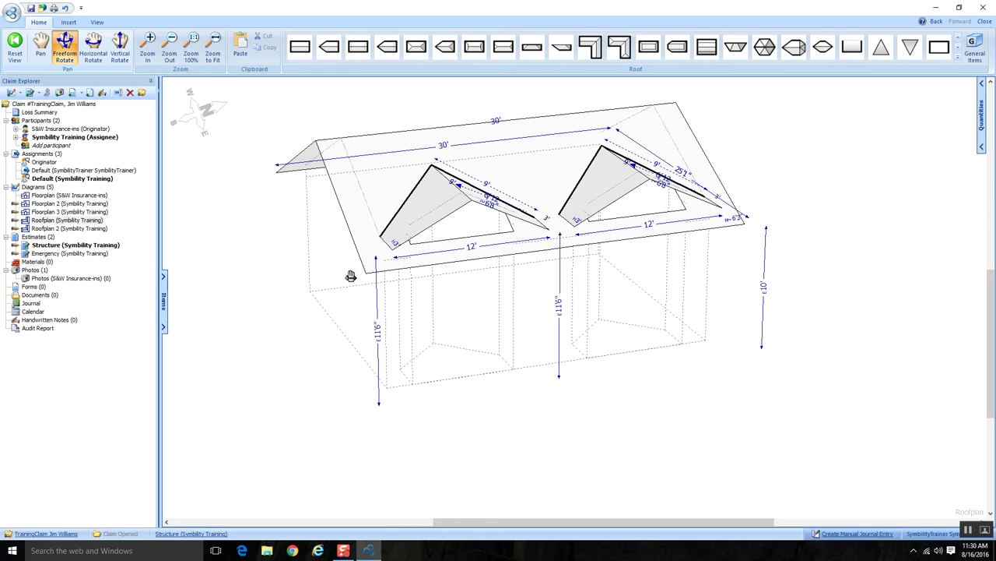
left_click_drag(351, 219, 567, 295)
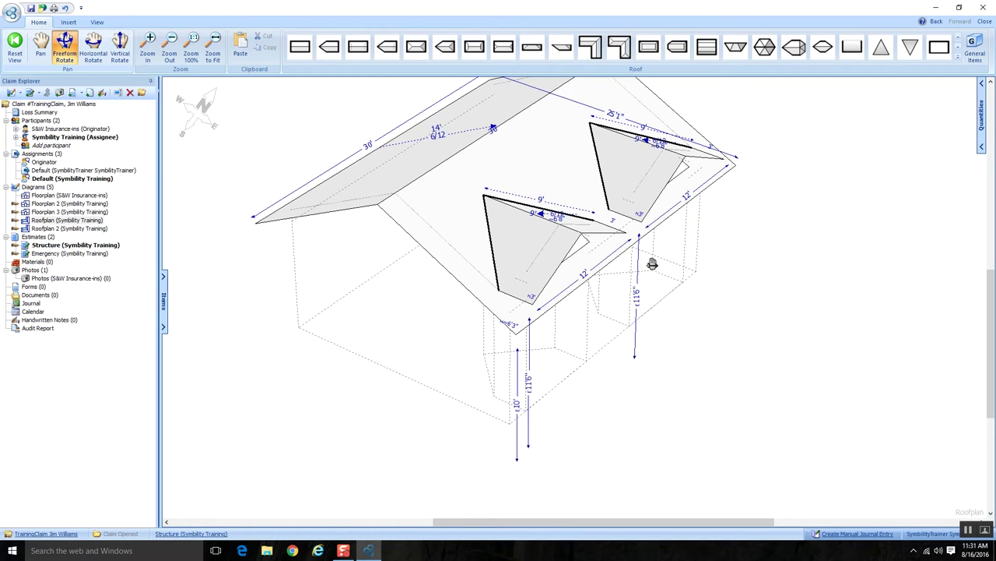
left_click_drag(664, 250, 484, 205)
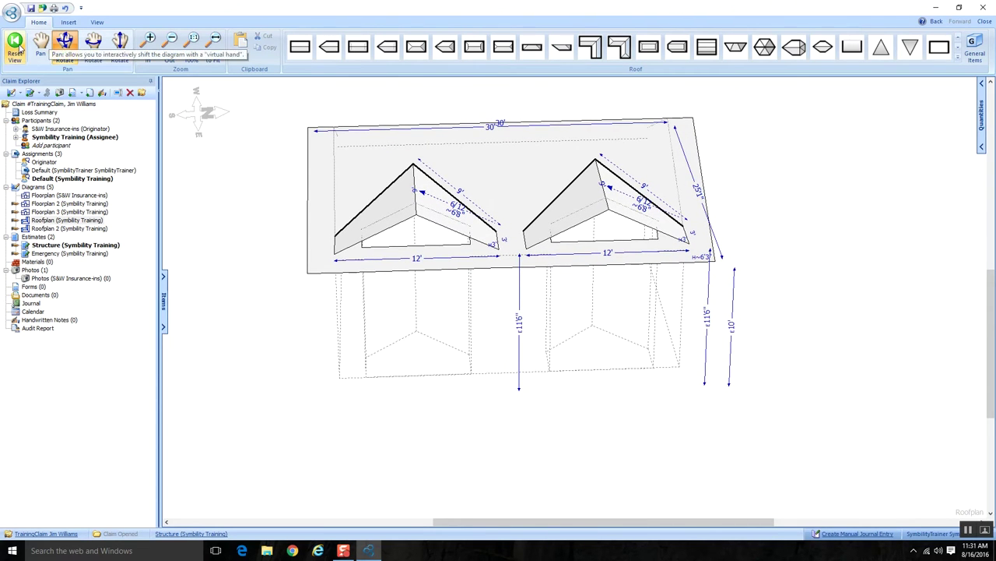
left_click(16, 46)
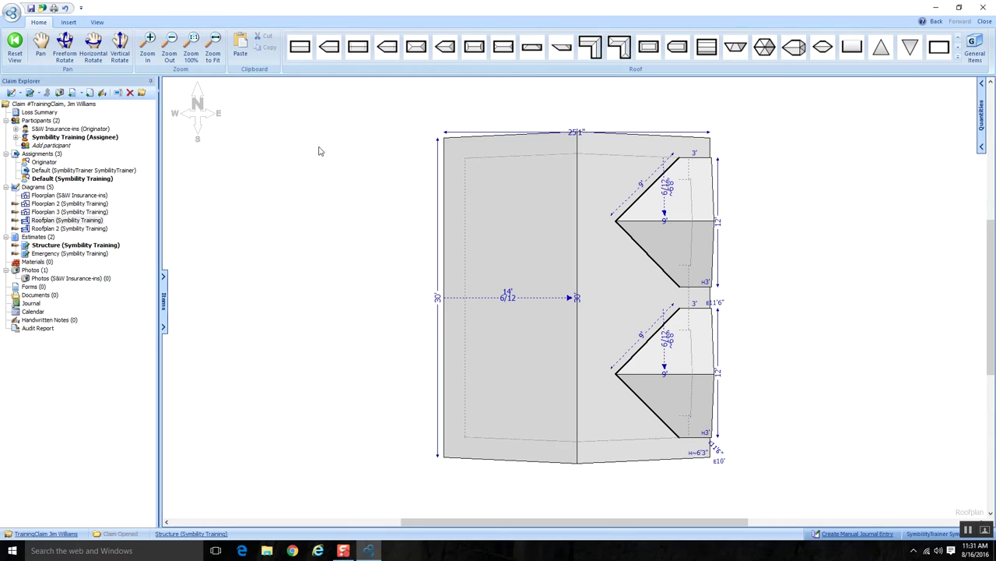
Step: Delete the main roof with both dormers and place a new gable roof, 16 feet wide by 12 feet deep
left_click_drag(309, 147, 695, 398)
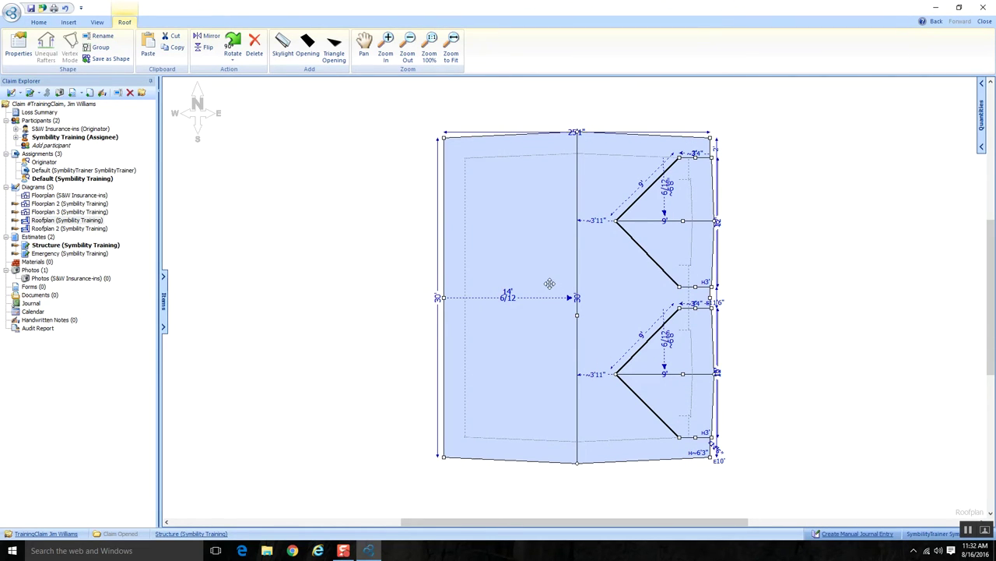
key("Delete")
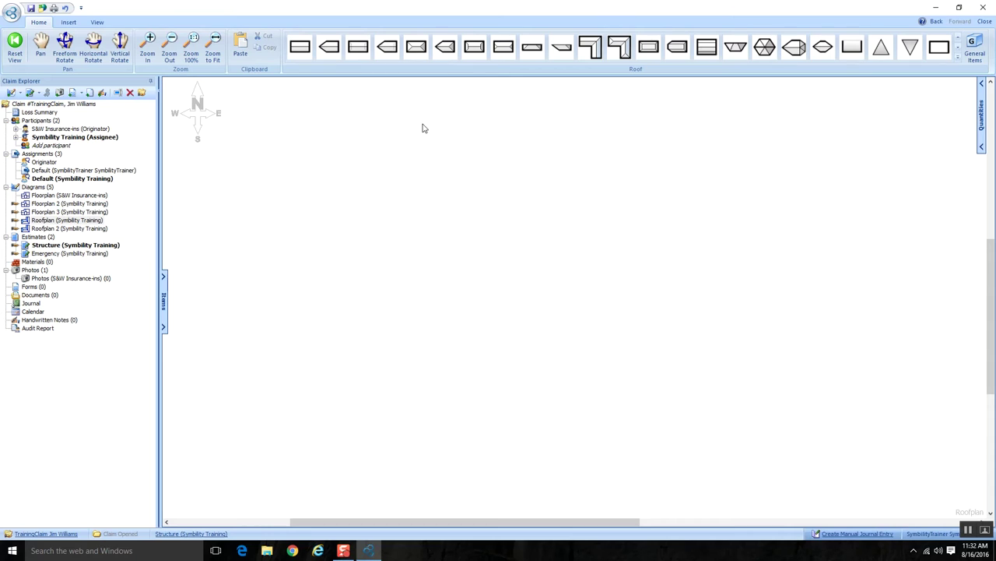
left_click(300, 51)
left_click(433, 197)
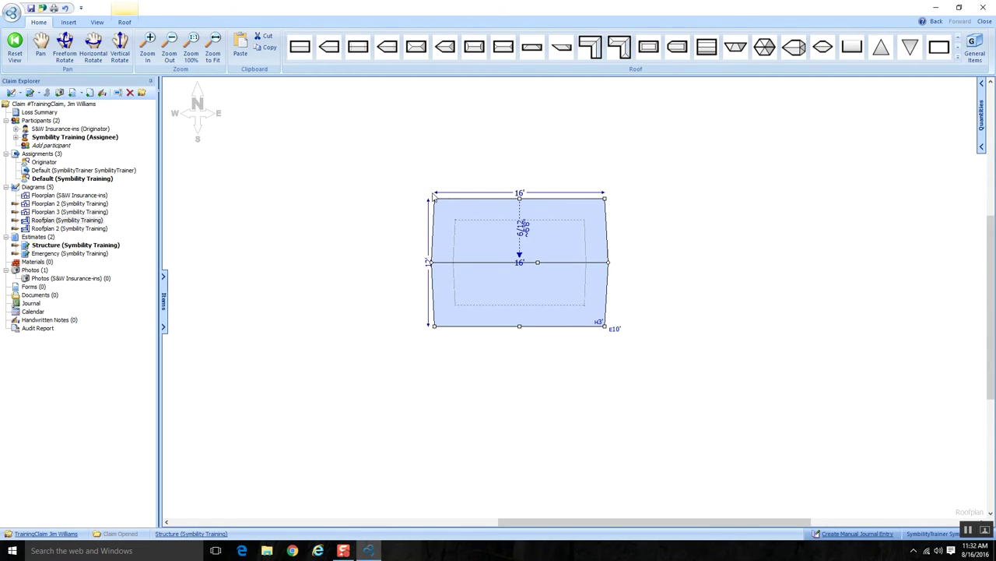
Step: Set the new gable roof's width to 20 feet
left_click(520, 197)
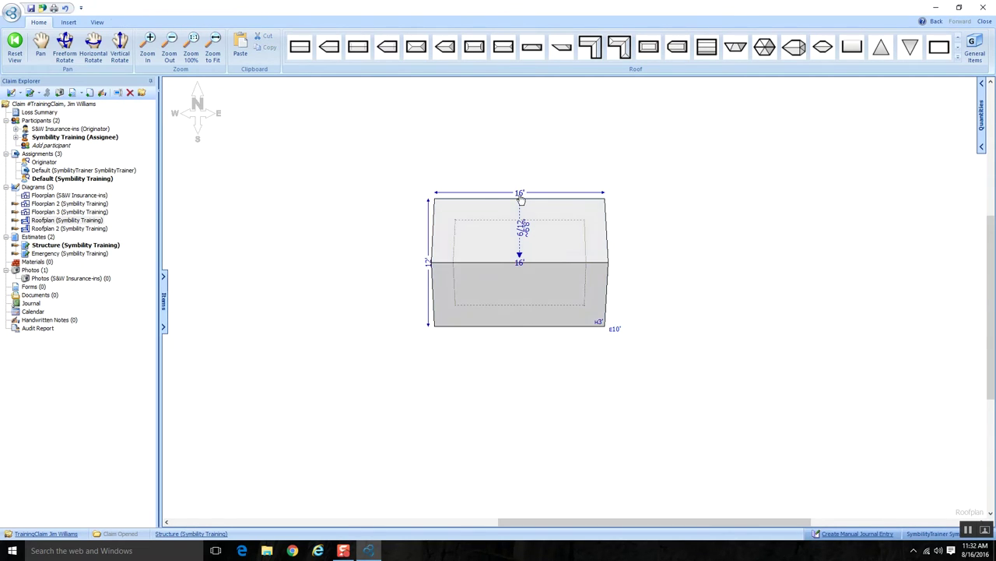
type("20")
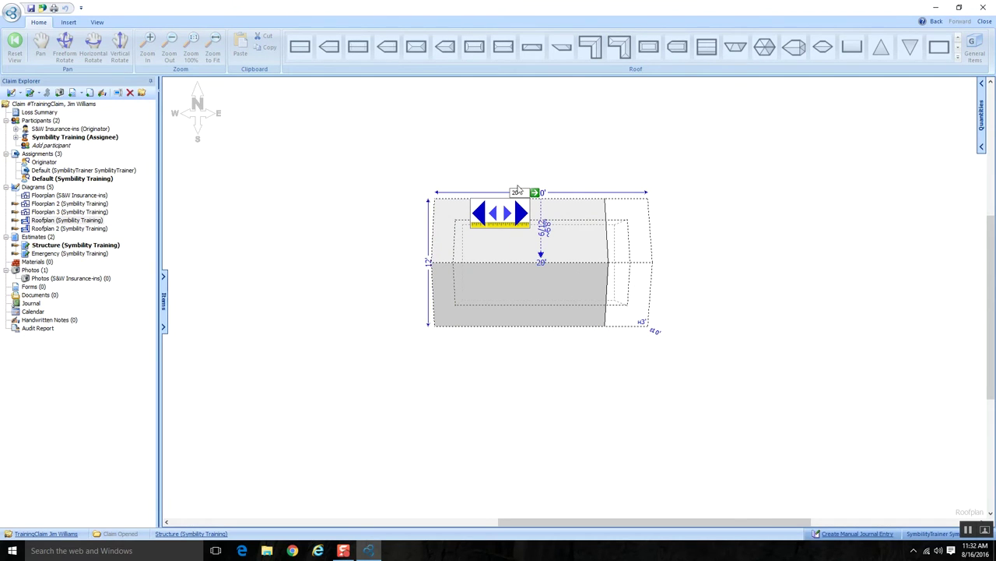
key("Return")
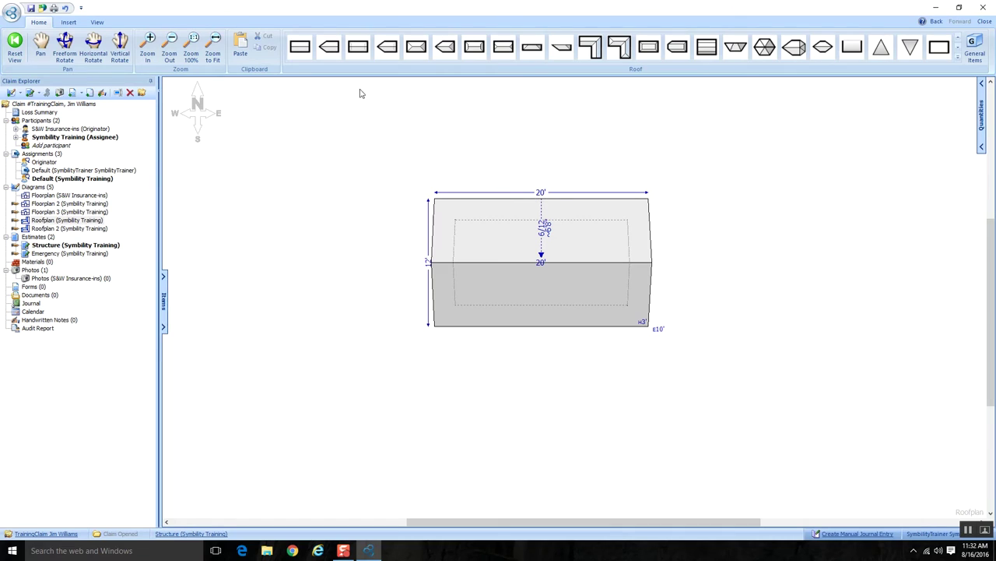
Step: Turn off the roofplan option Ignore Soffits for All Horizontal Dimensions
left_click(96, 23)
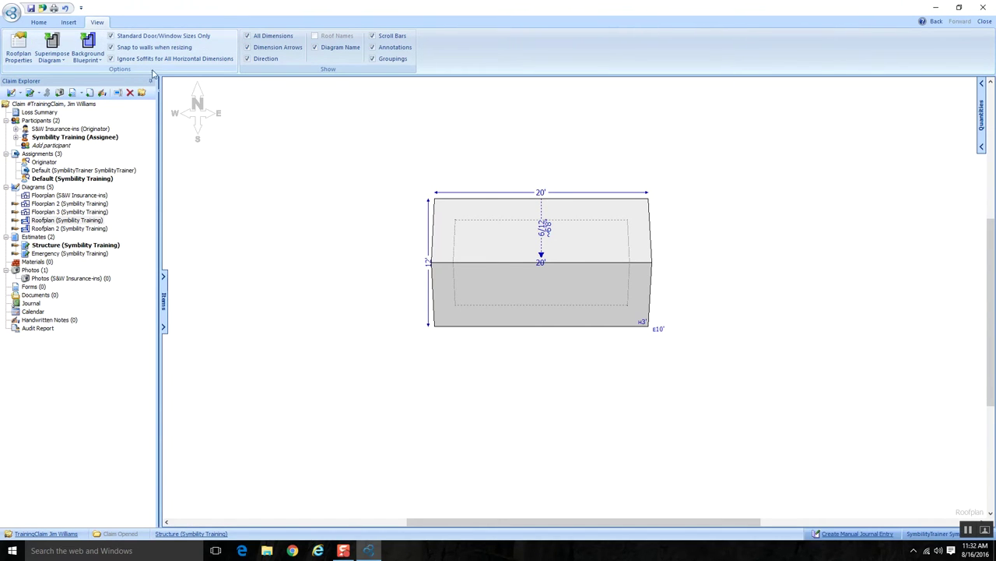
left_click(111, 59)
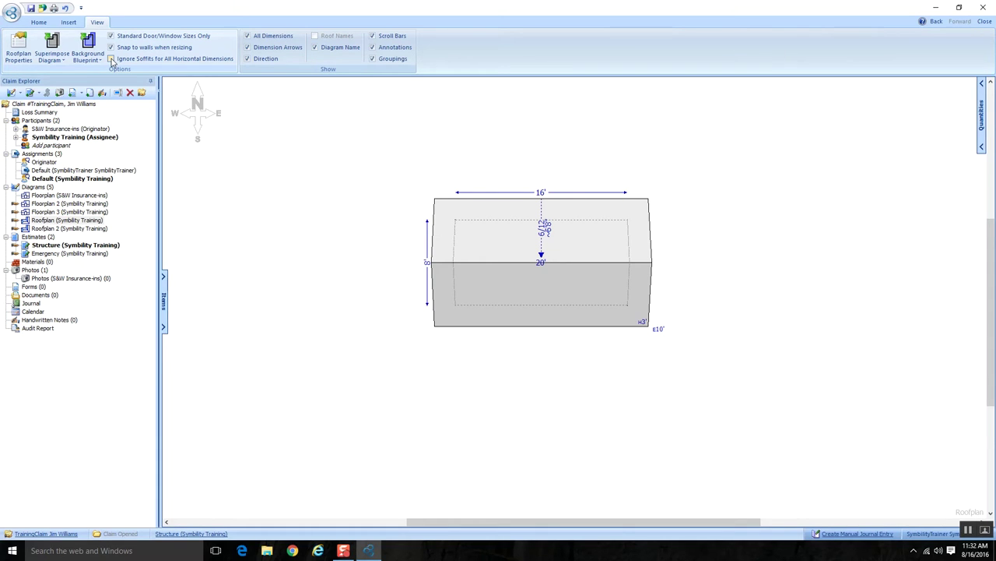
Step: Toggle Ignore Soffits for All Horizontal Dimensions several times to compare the roof's dimensions, leaving the option turned on
left_click(111, 59)
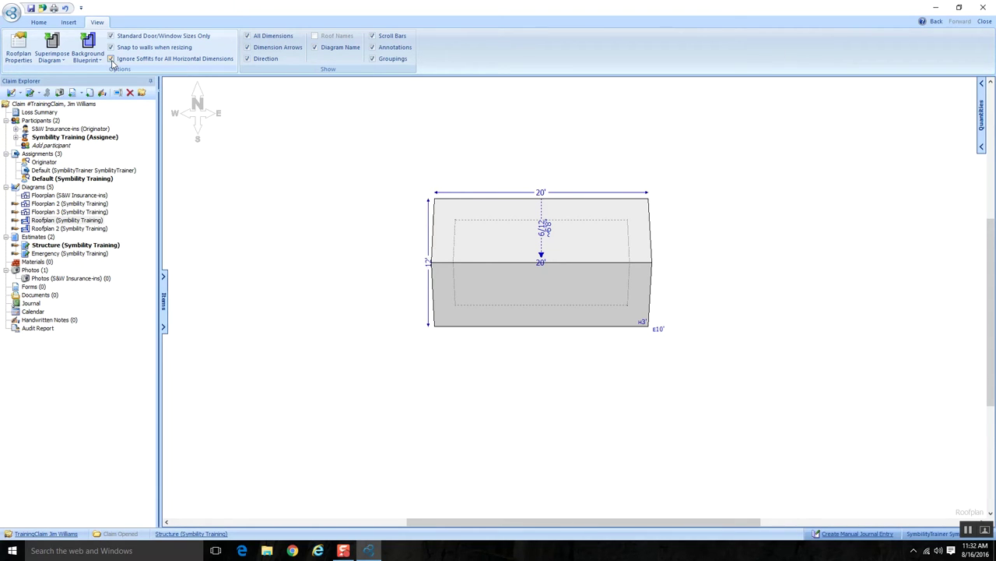
left_click(112, 59)
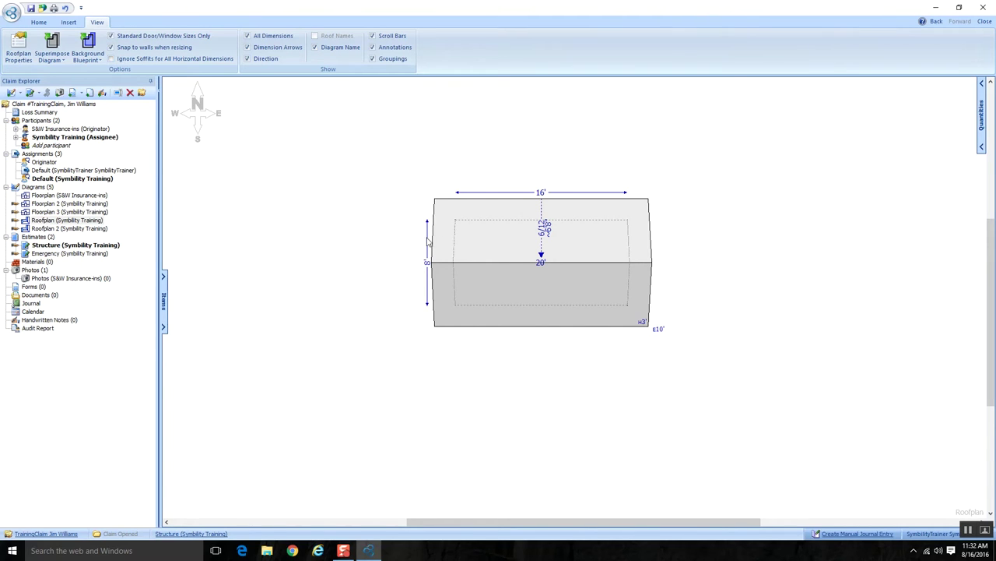
left_click(112, 58)
left_click(111, 59)
left_click(111, 59)
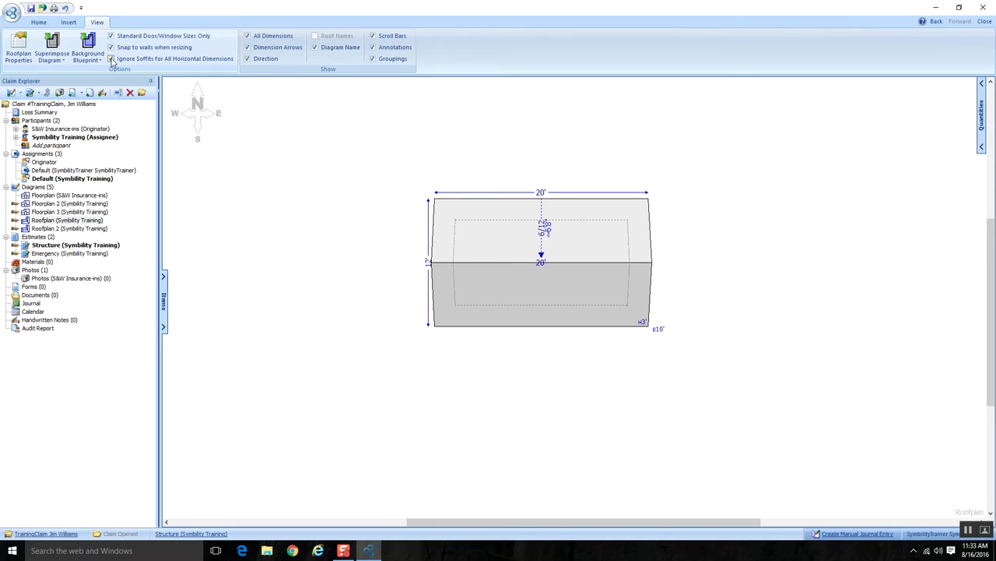
left_click(111, 59)
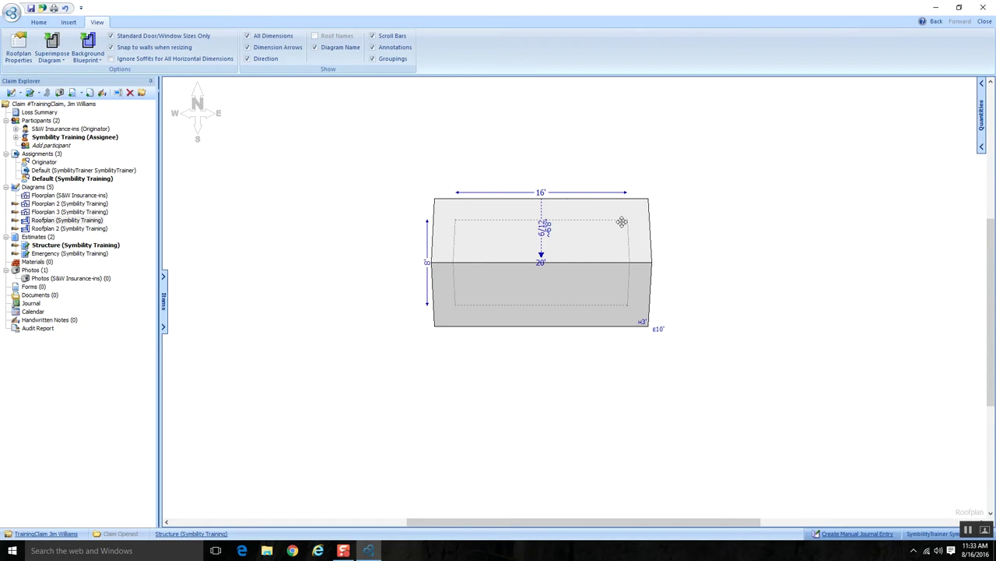
left_click(111, 59)
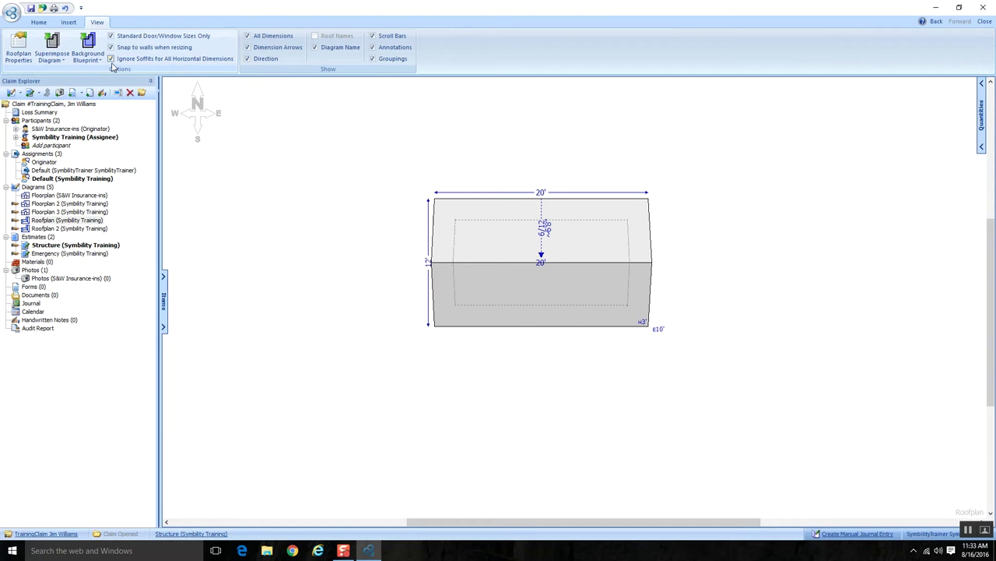
Step: Clear the existing gable roof from the plan and place a hip roof, 16 feet wide by 12 feet deep
left_click(41, 23)
left_click_drag(421, 174, 590, 296)
left_click(401, 144)
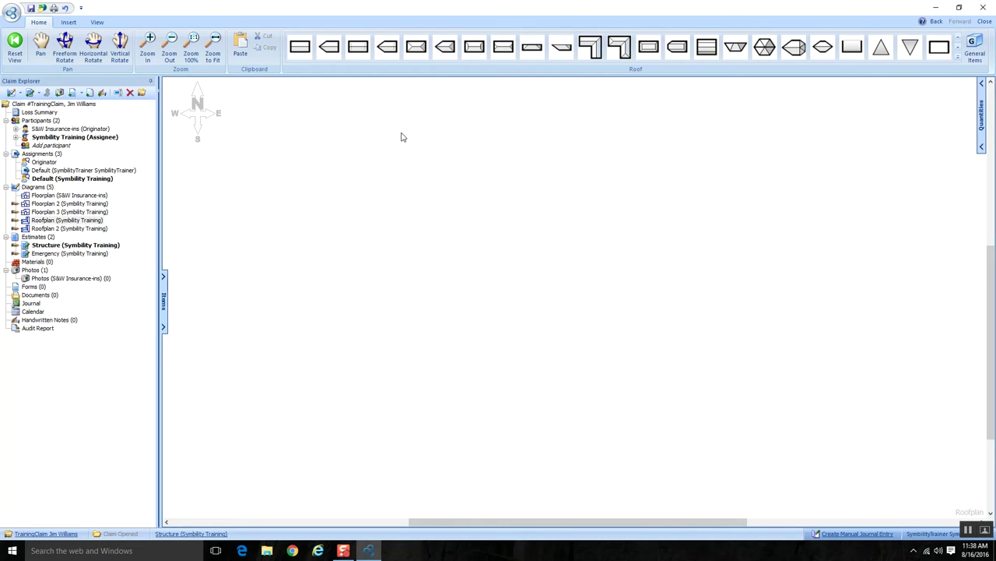
left_click(424, 55)
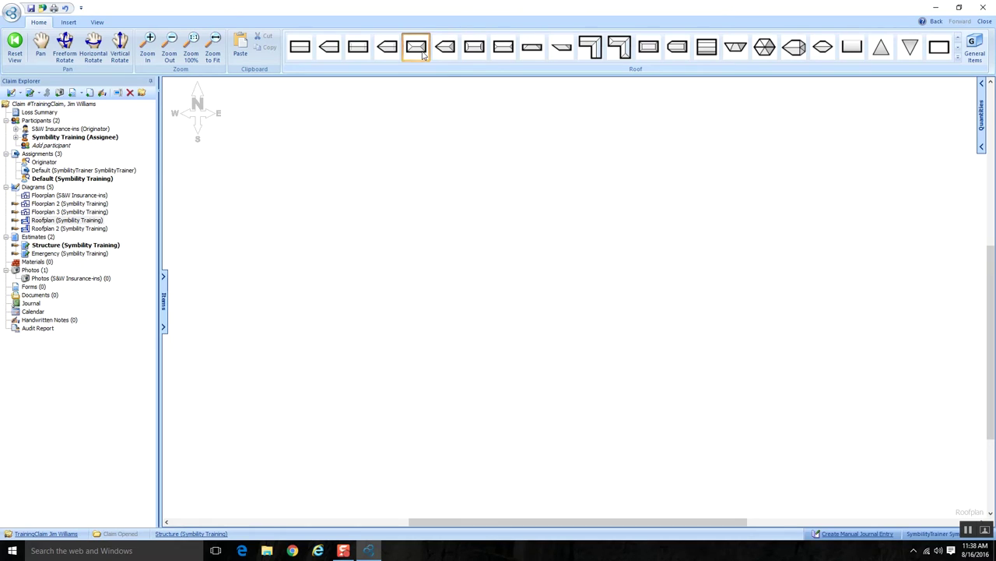
left_click(425, 239)
left_click_drag(424, 238, 541, 326)
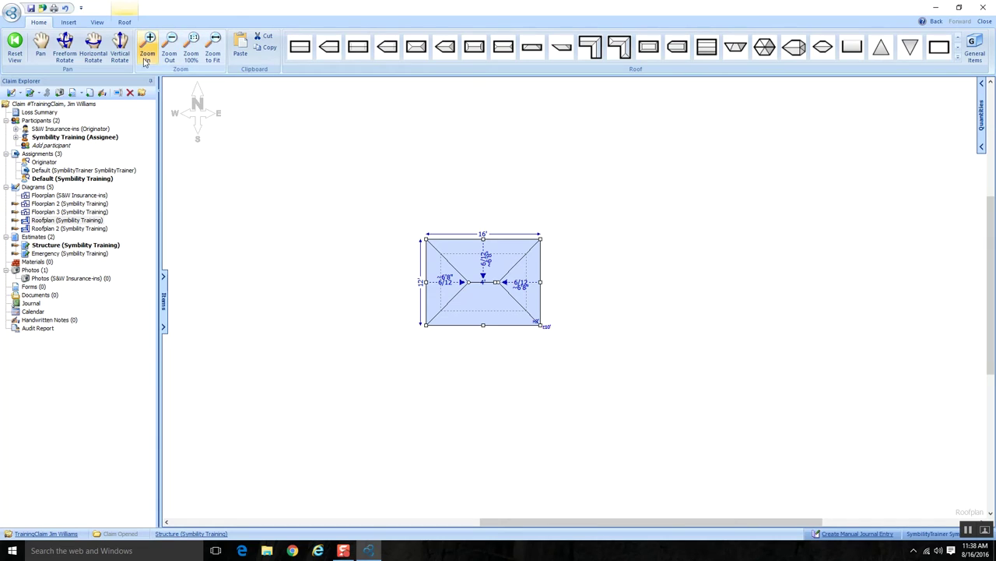
Step: Set the hip roof's width to 30 feet and its rafter length to 14 feet
left_click(215, 55)
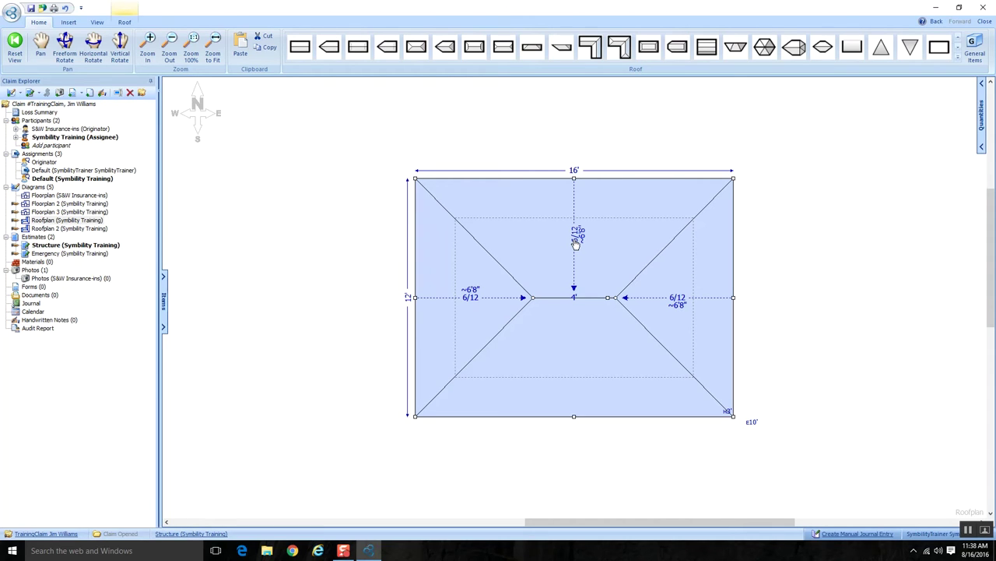
left_click(573, 173)
type("30")
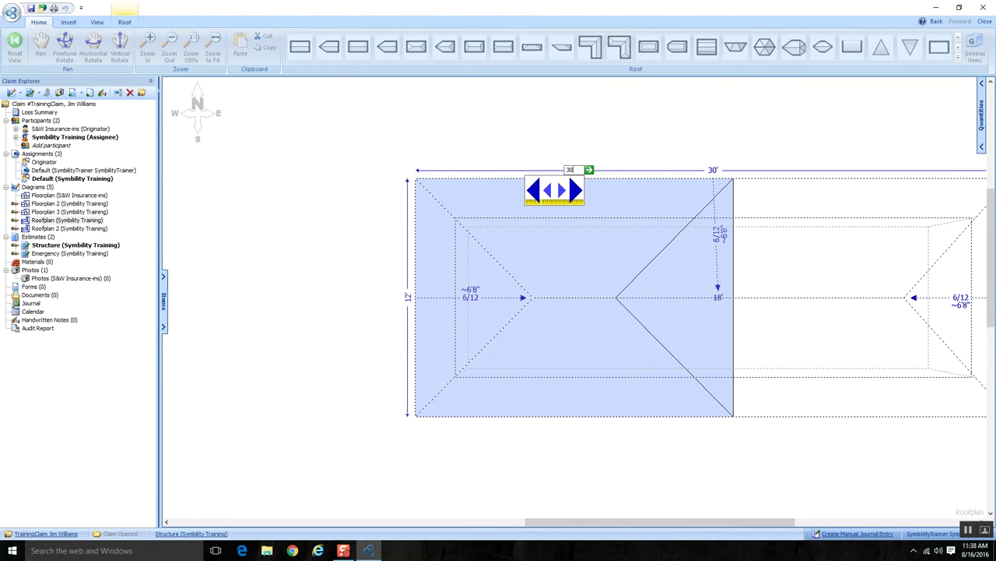
key("Return")
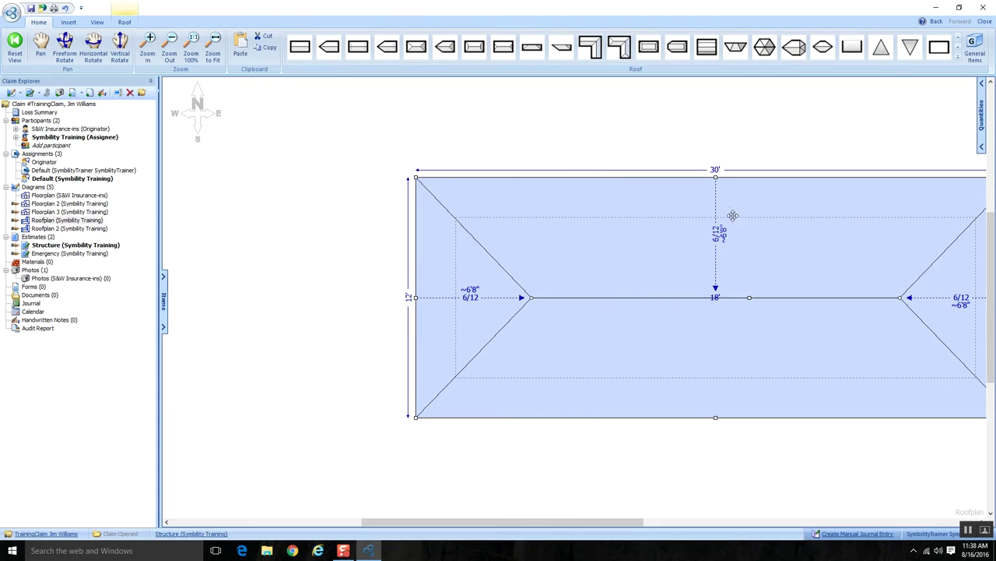
left_click(724, 234)
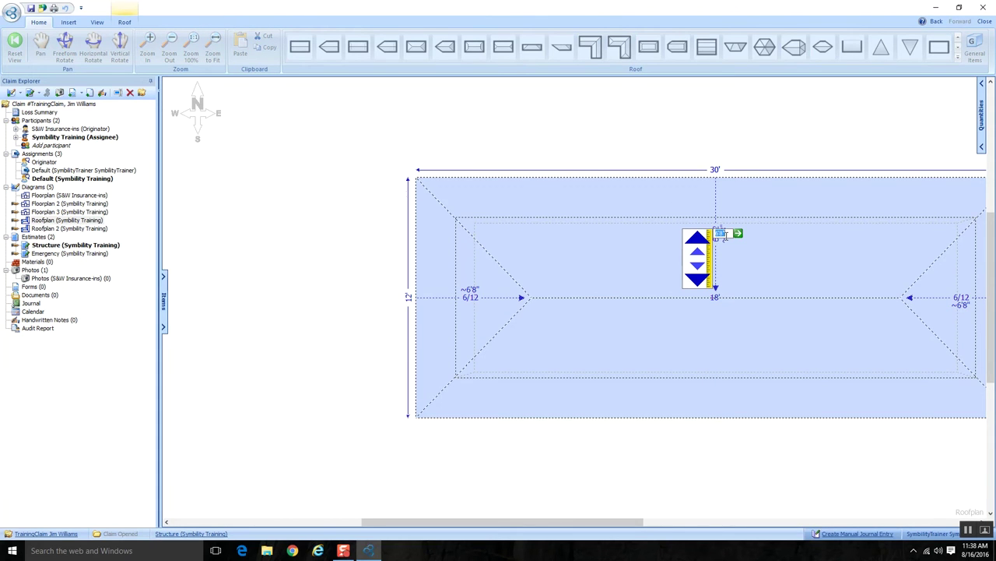
type("14")
key("Return")
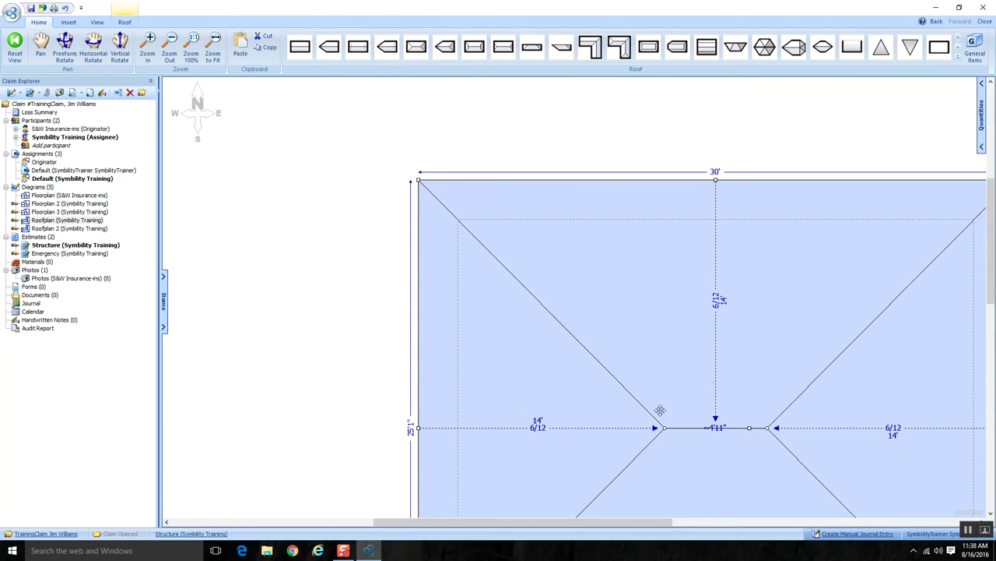
left_click(213, 47)
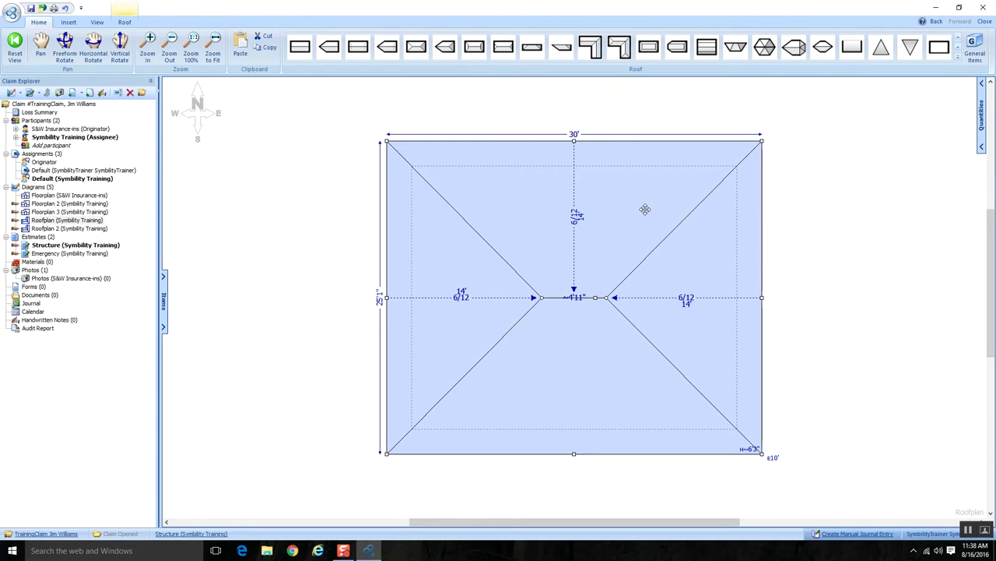
Step: Rotate the hip roof 90 degrees and move it west to free up drawing space east of it
left_click(645, 208)
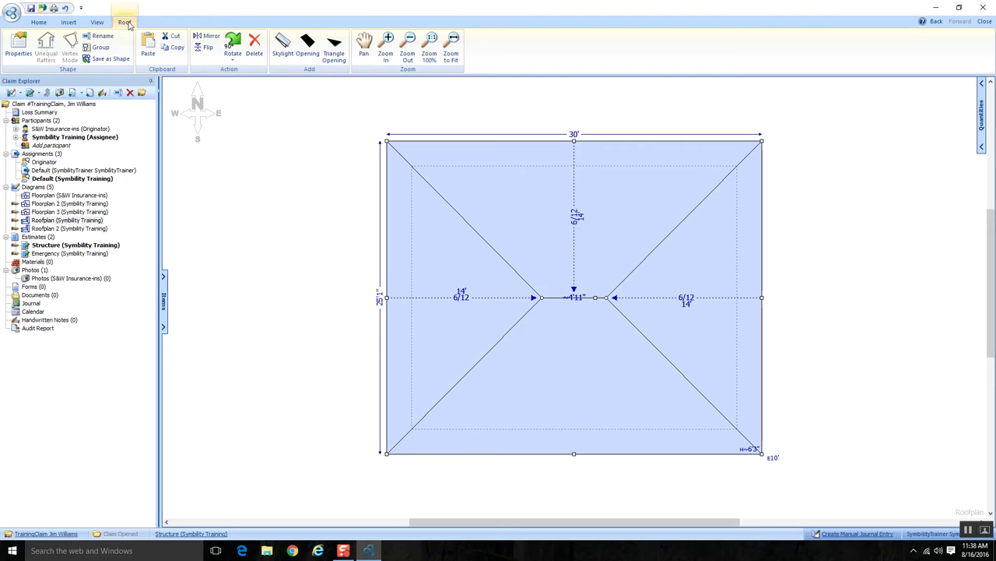
left_click(234, 41)
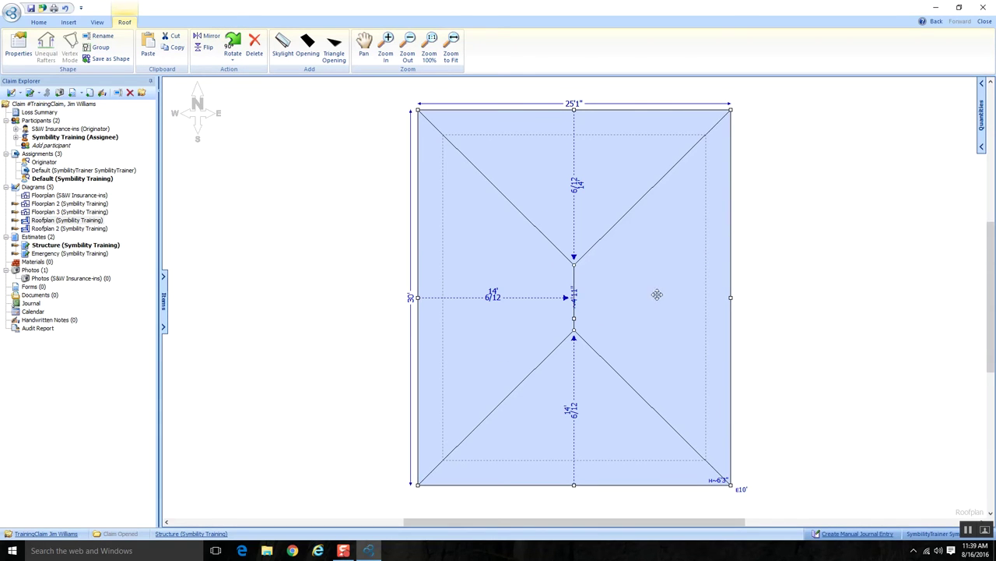
left_click_drag(656, 294, 525, 292)
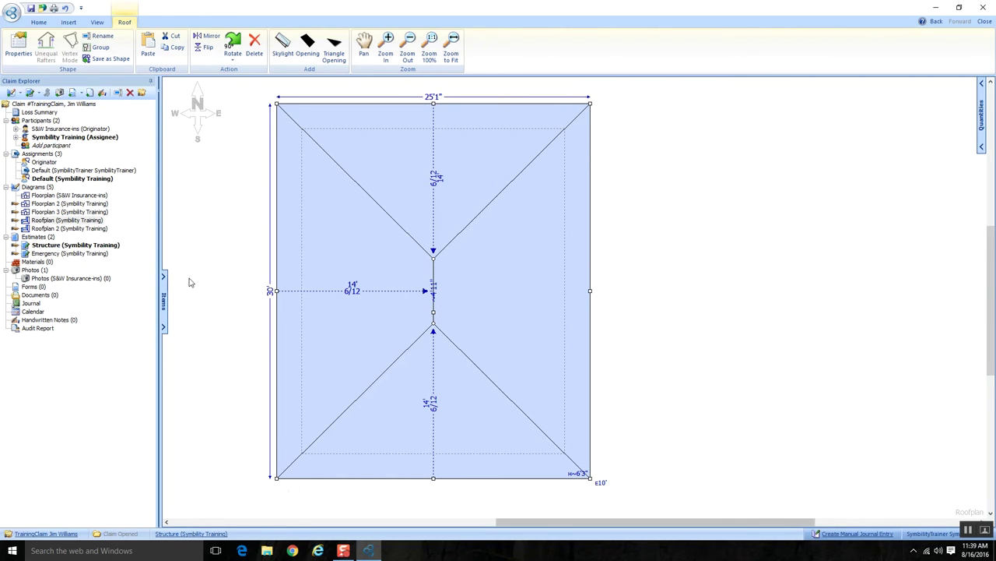
left_click(408, 56)
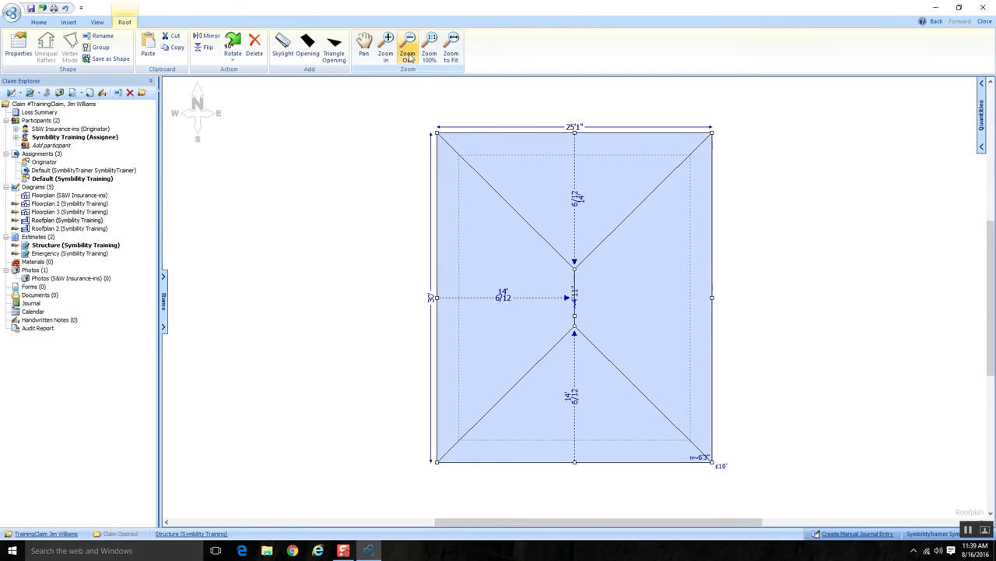
left_click(408, 56)
left_click_drag(567, 205, 486, 251)
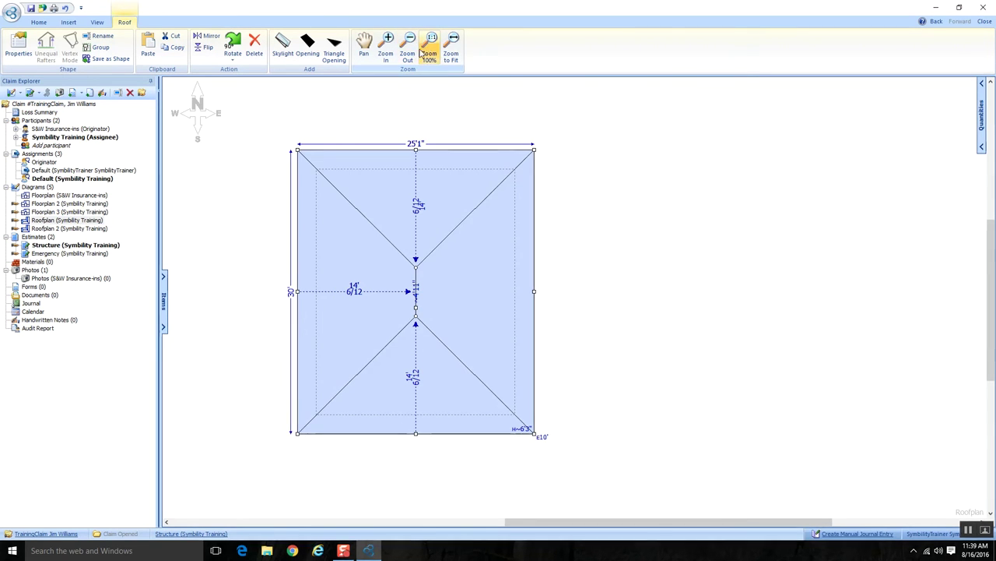
left_click(408, 49)
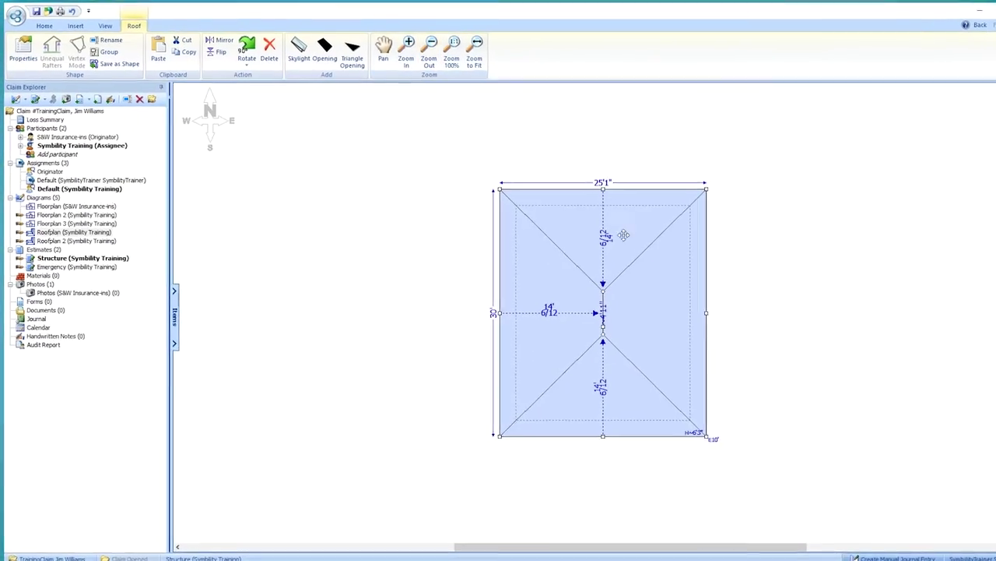
left_click_drag(655, 298, 423, 273)
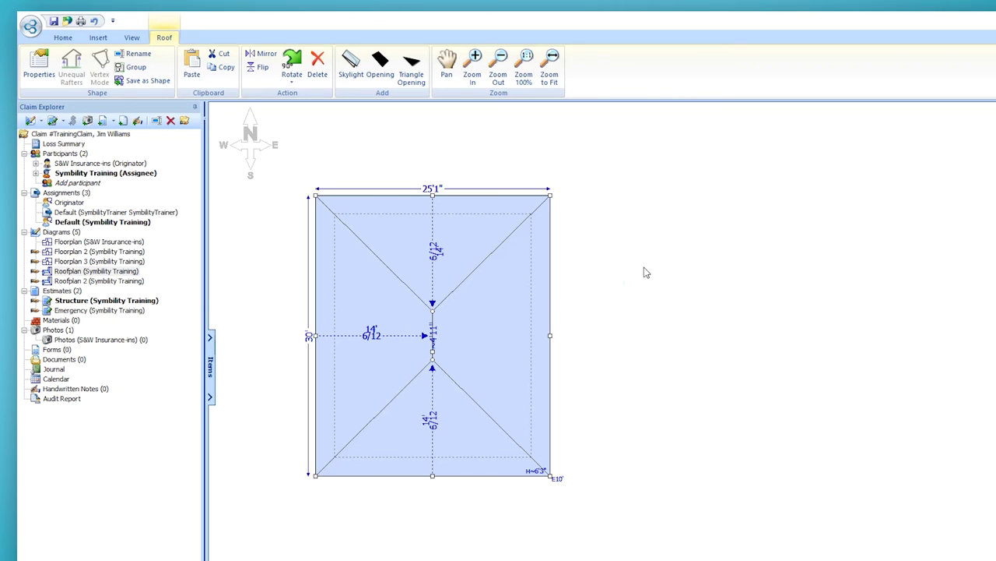
left_click(607, 260)
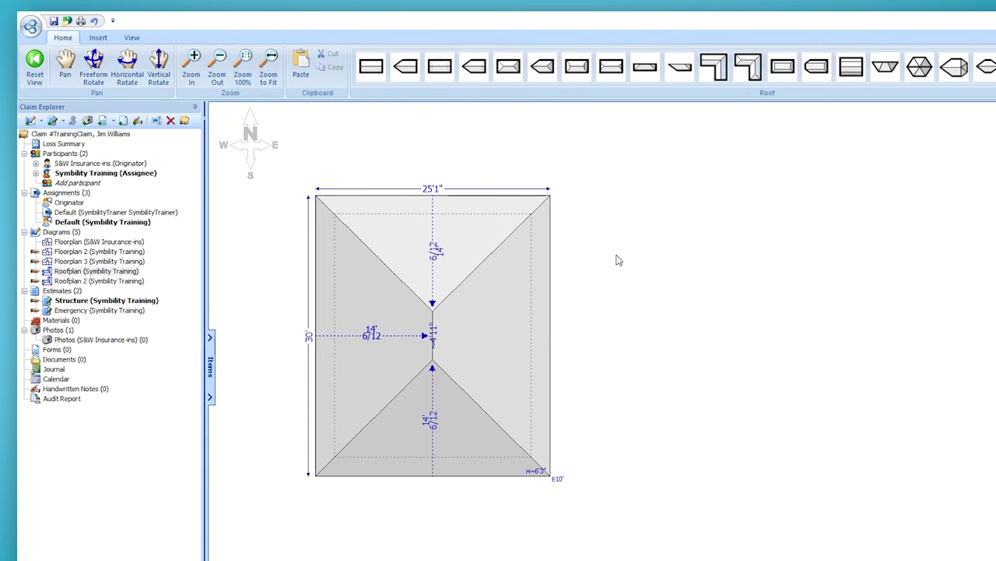
Step: Place an attachable hip roof with a pointed valley end east of the main roof and set its eave length to 10 feet
left_click(543, 70)
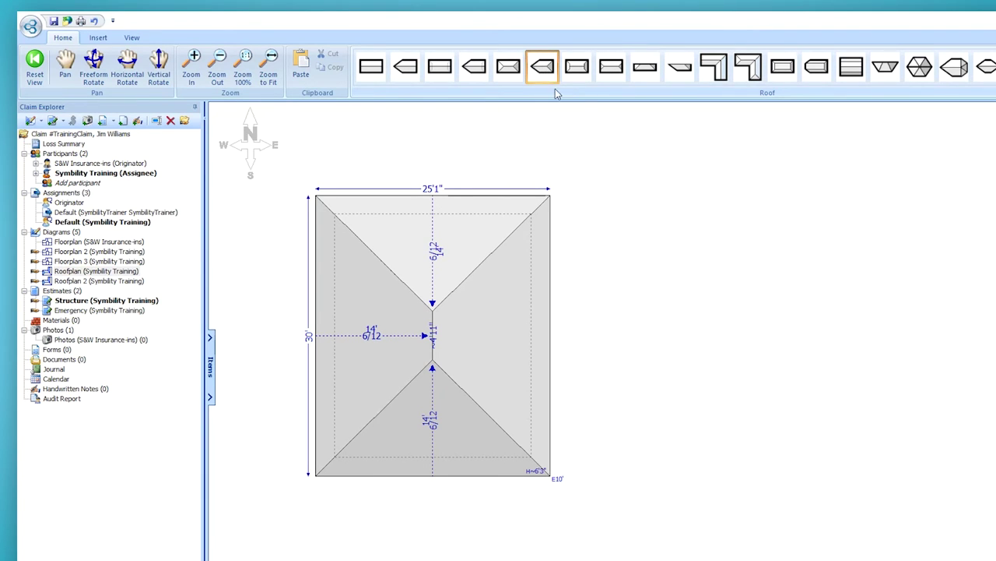
left_click(713, 249)
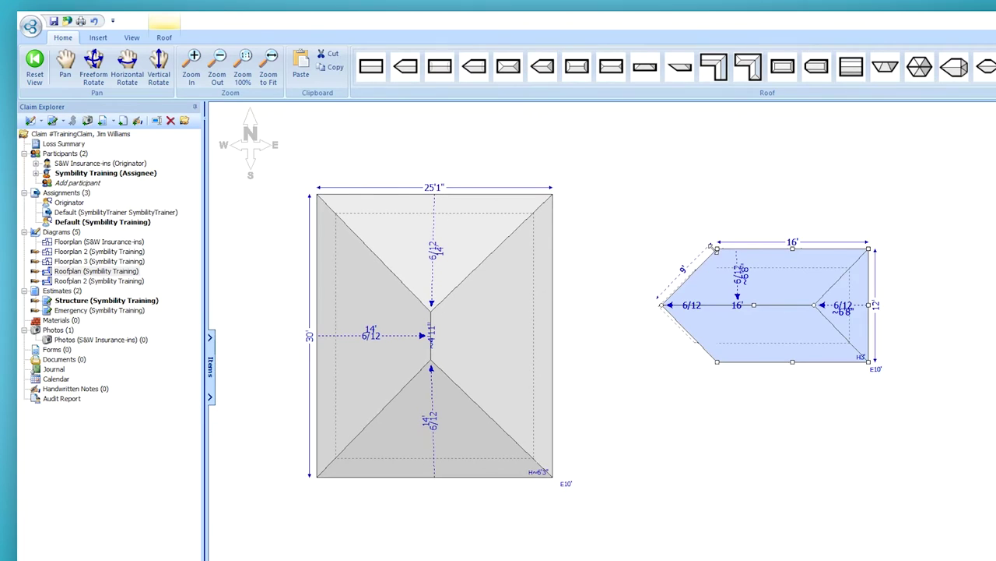
left_click(790, 246)
type("10")
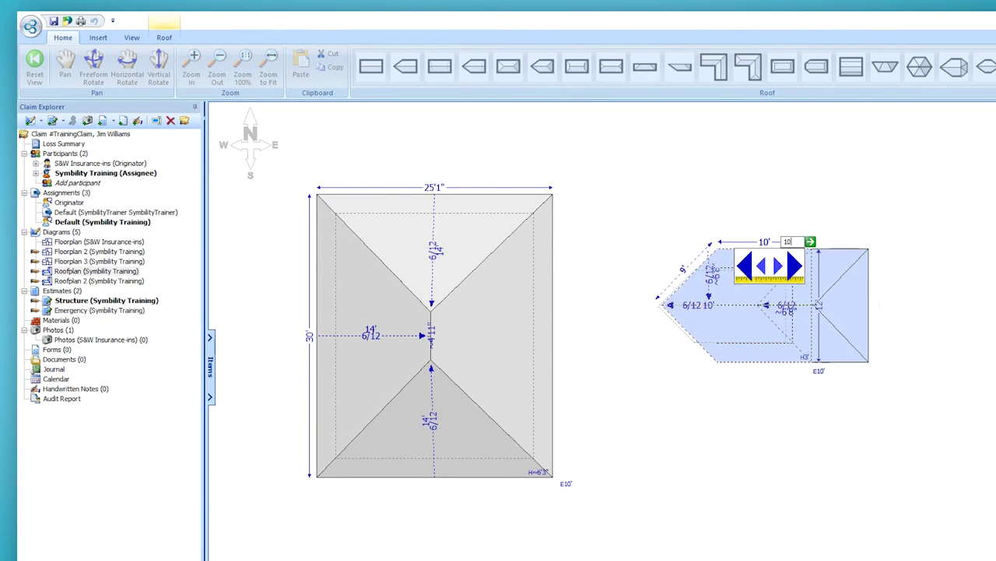
key("Return")
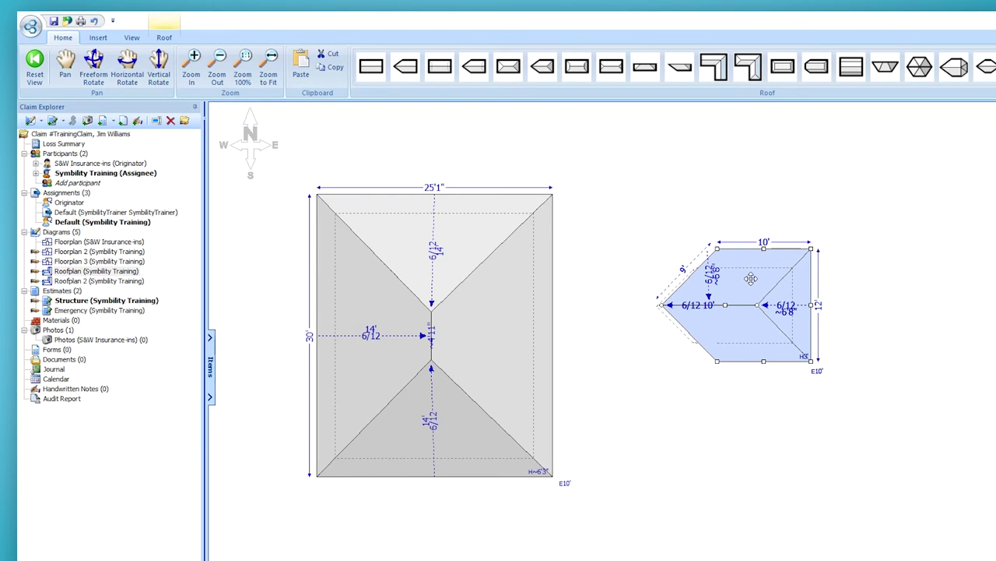
Step: Attach the smaller hip roof at the main roof's northeast corner, flush with the north eave and projecting 8 feet past the east eave
left_click_drag(751, 279, 742, 256)
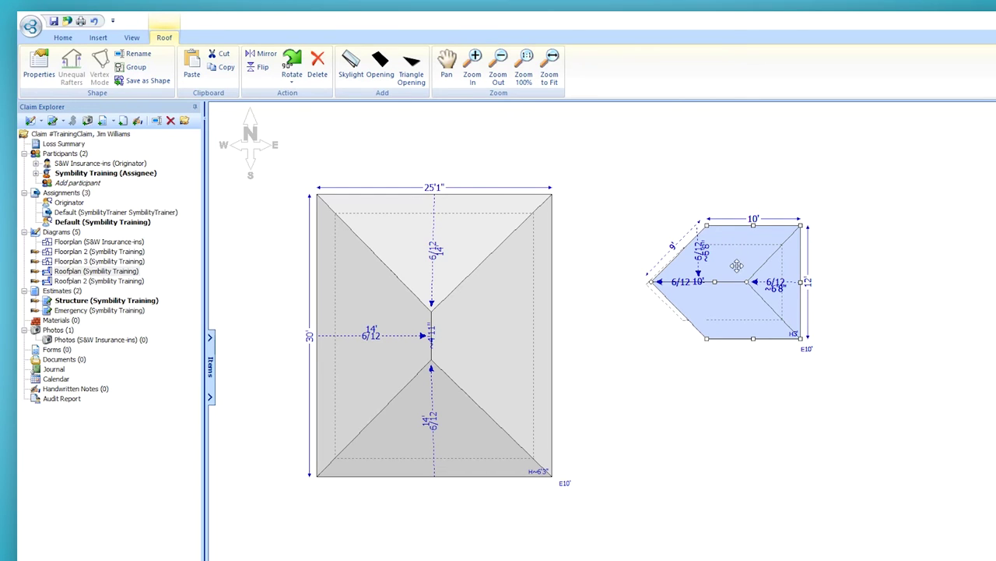
mouse_move(738, 256)
left_mouse_down()
mouse_move(707, 252)
mouse_move(758, 251)
mouse_move(759, 241)
mouse_move(687, 245)
mouse_move(770, 239)
mouse_move(730, 258)
left_mouse_up()
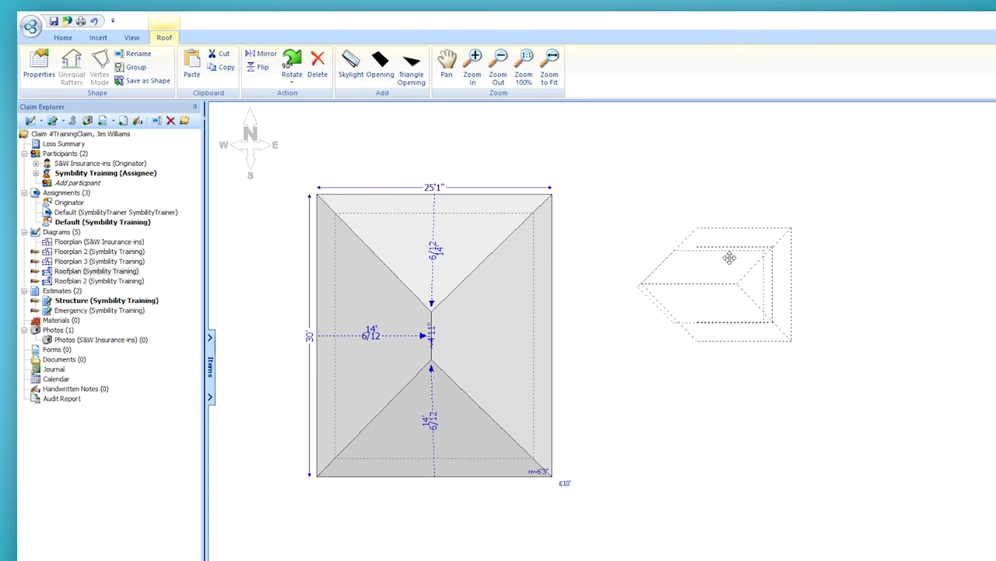
left_click_drag(730, 258, 559, 210)
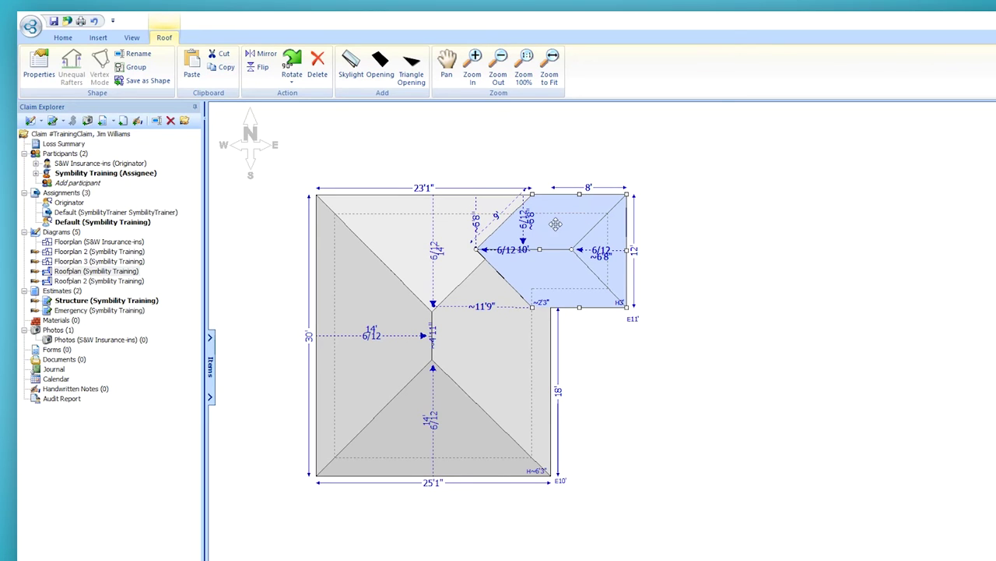
left_click_drag(553, 222, 716, 242)
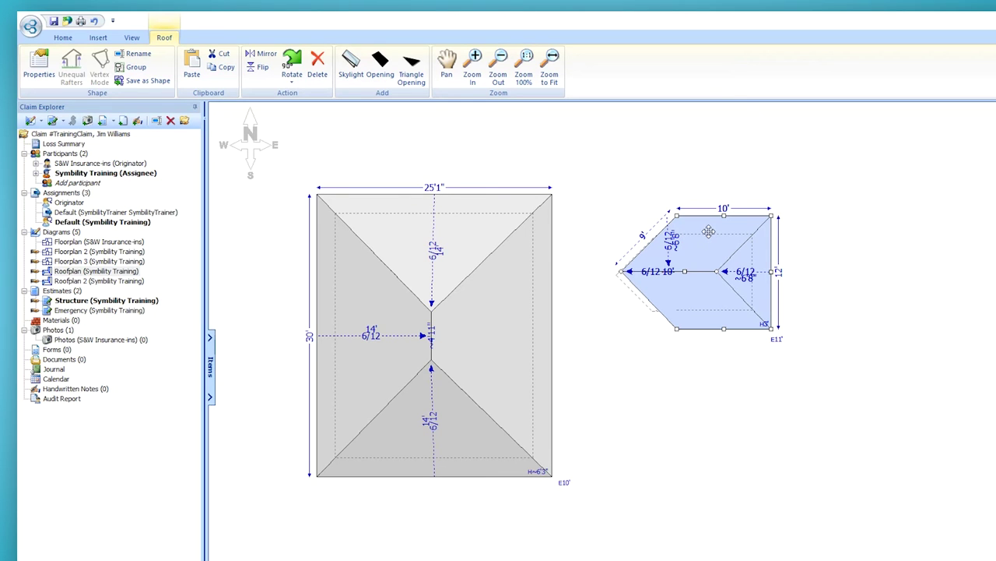
left_click_drag(708, 235, 596, 209)
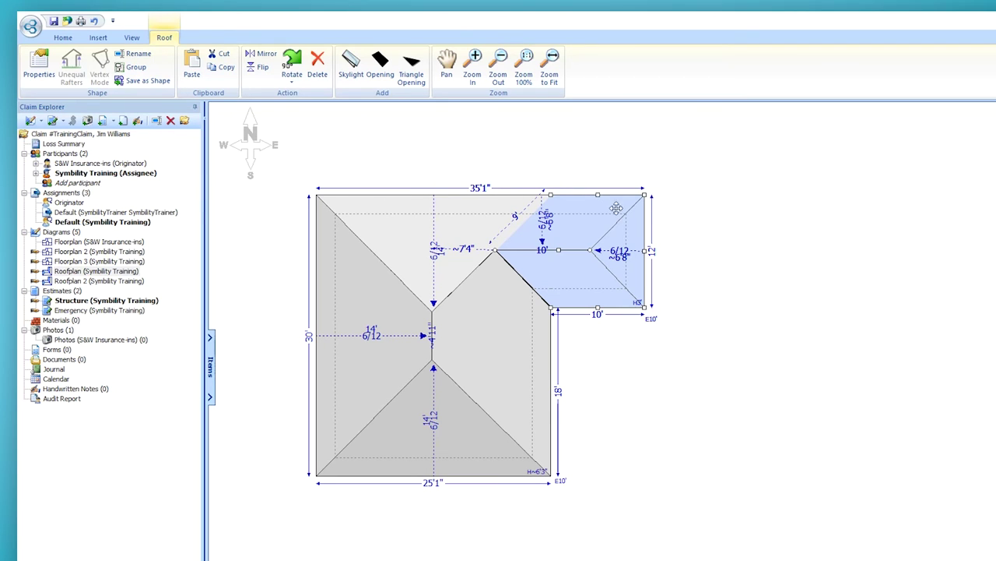
mouse_move(580, 216)
left_mouse_down()
mouse_move(721, 232)
mouse_move(612, 233)
mouse_move(583, 215)
left_mouse_up()
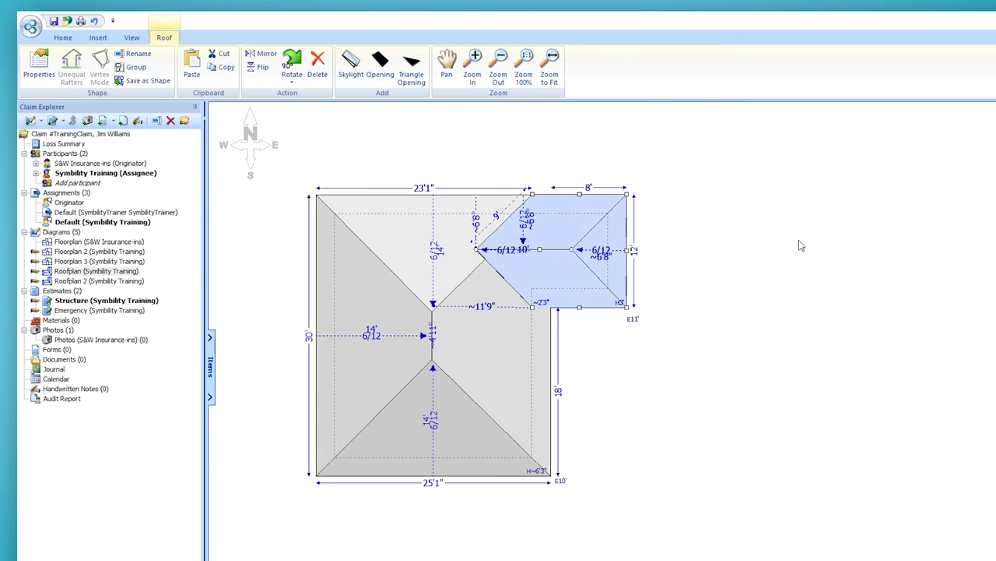
left_click(704, 303)
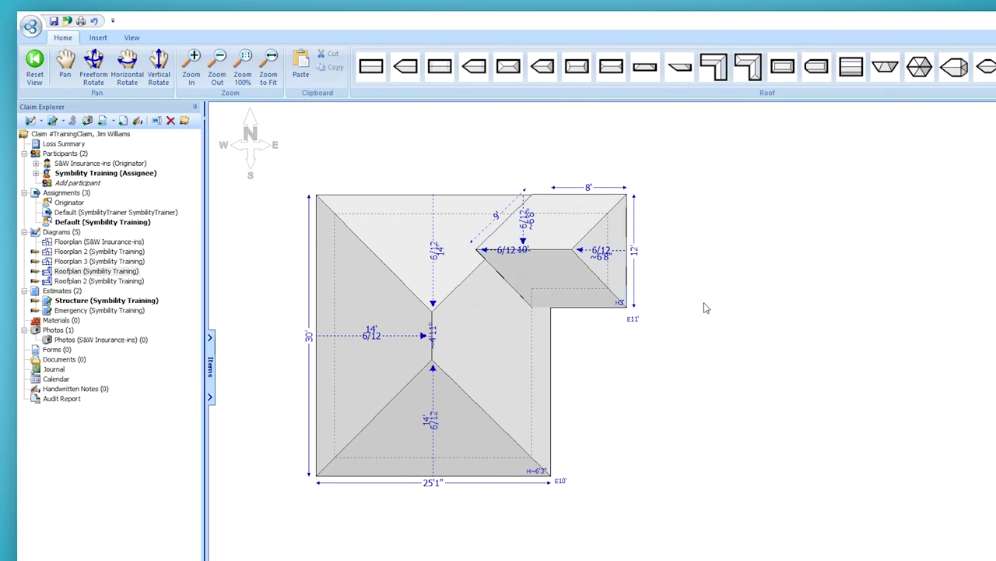
Step: Inspect the joint between the smaller hip roof and the main roof in 3D and return to the plan view
left_click(92, 67)
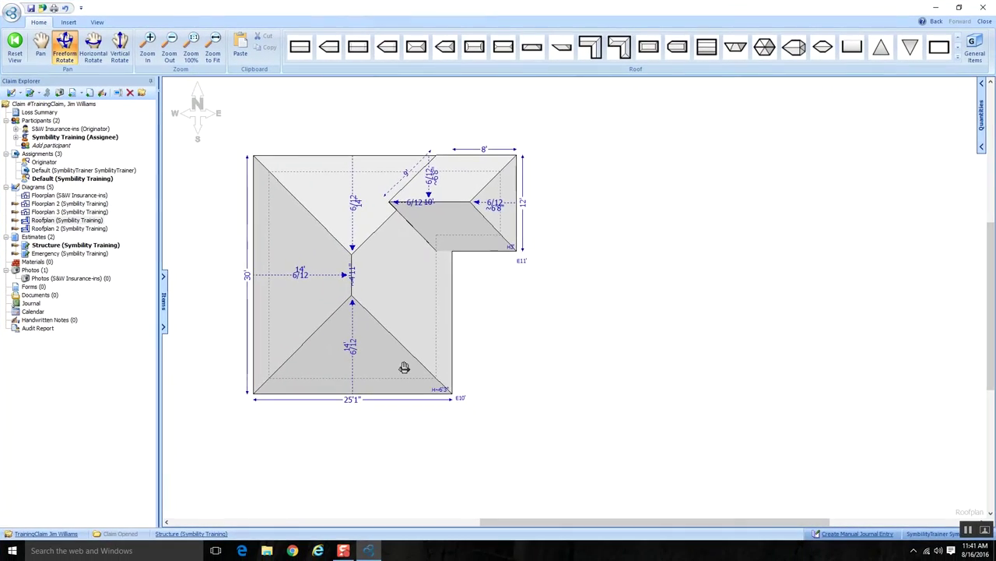
left_click_drag(404, 368, 440, 407)
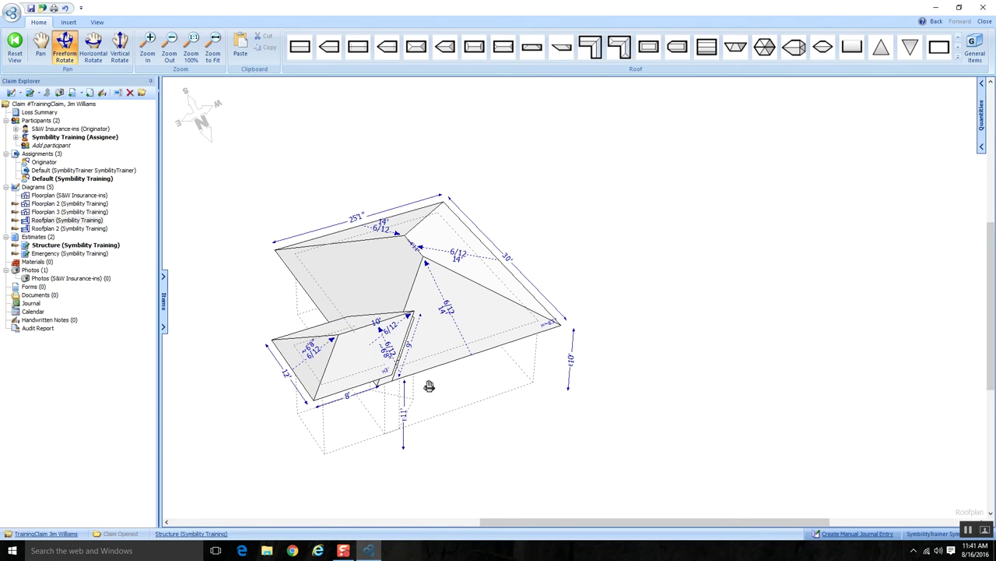
left_click_drag(429, 387, 418, 339)
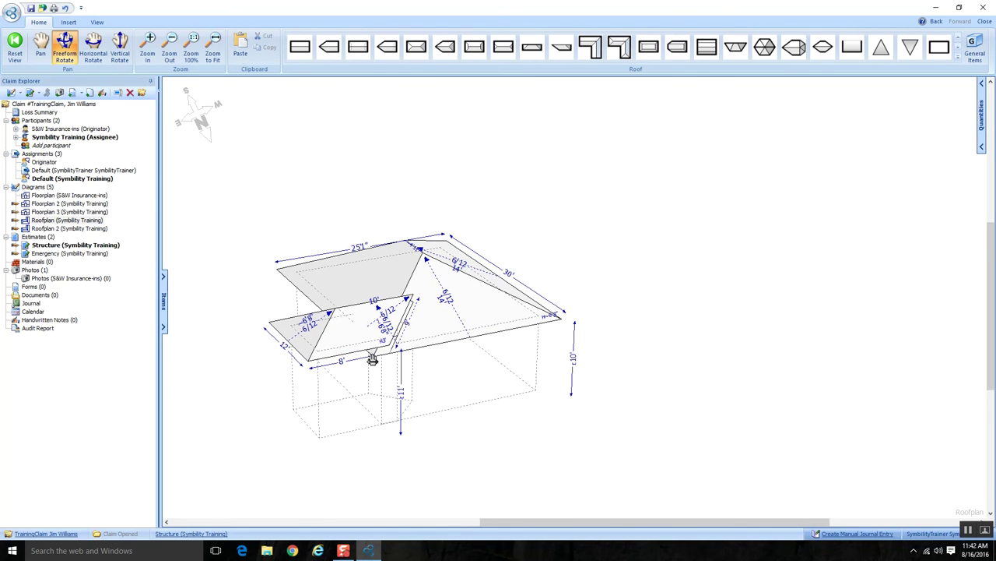
left_click(14, 49)
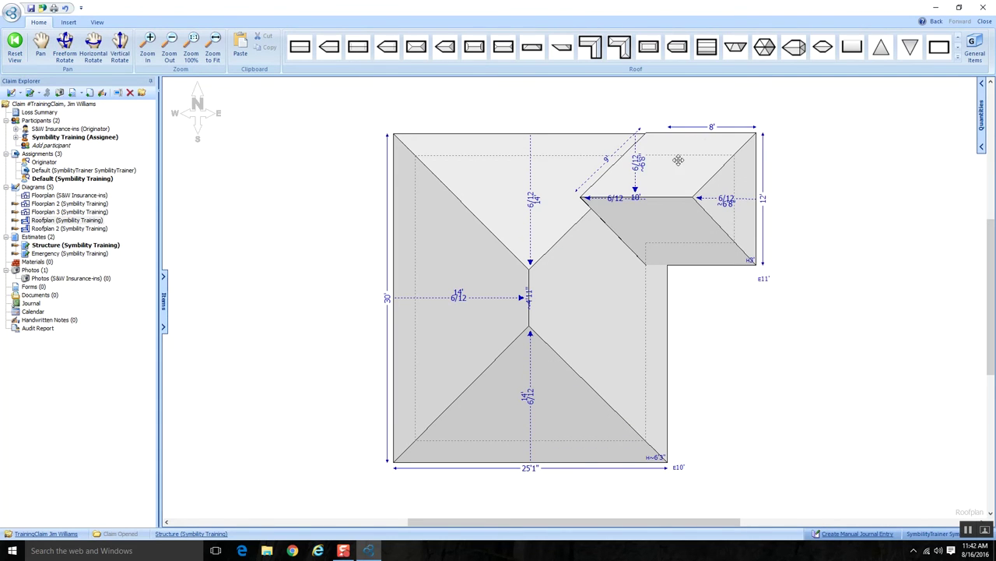
Step: Shift the smaller hip roof east until it projects 10 feet past the main roof's east eave, and check the join in 3D
left_click_drag(678, 159, 741, 140)
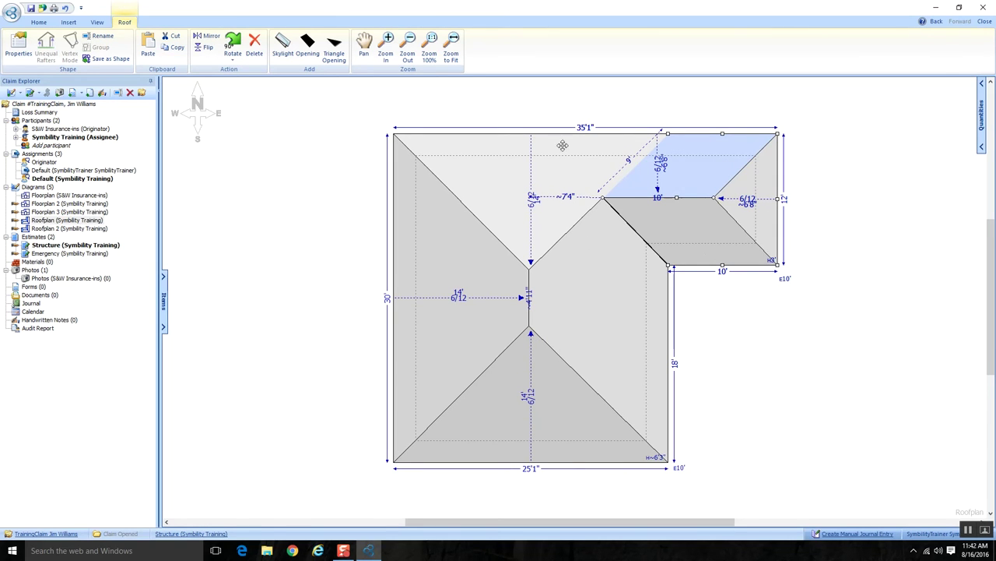
left_click(261, 170)
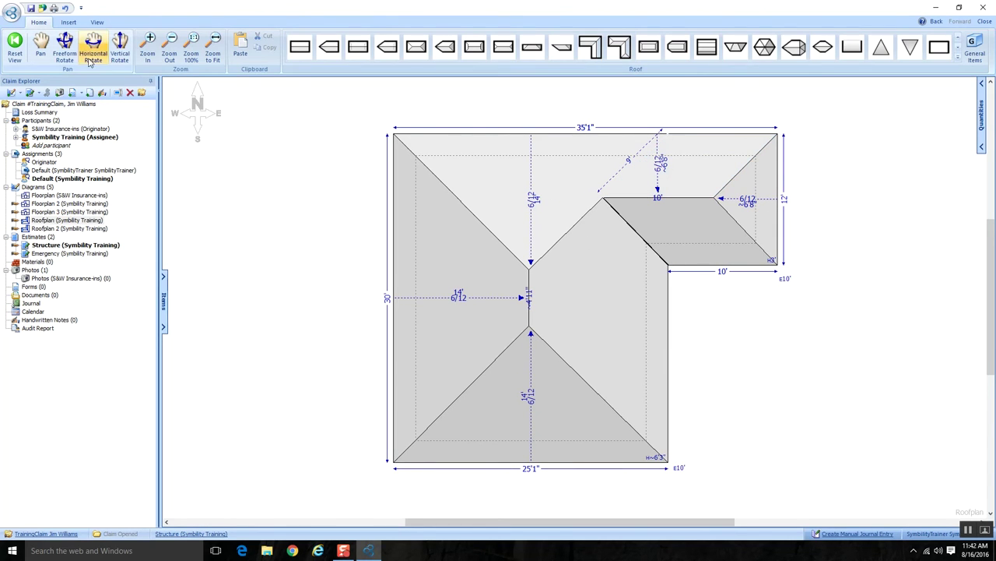
left_click(65, 47)
left_click_drag(702, 359, 603, 416)
left_click(9, 51)
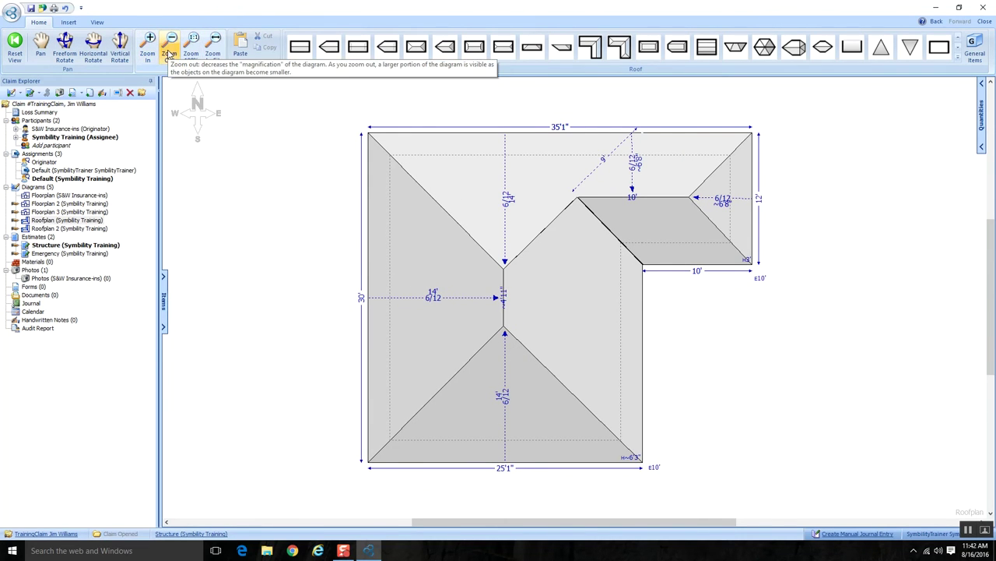
Step: Duplicate the smaller hip roof into the free space south of the main roof
left_click(170, 52)
left_click(170, 53)
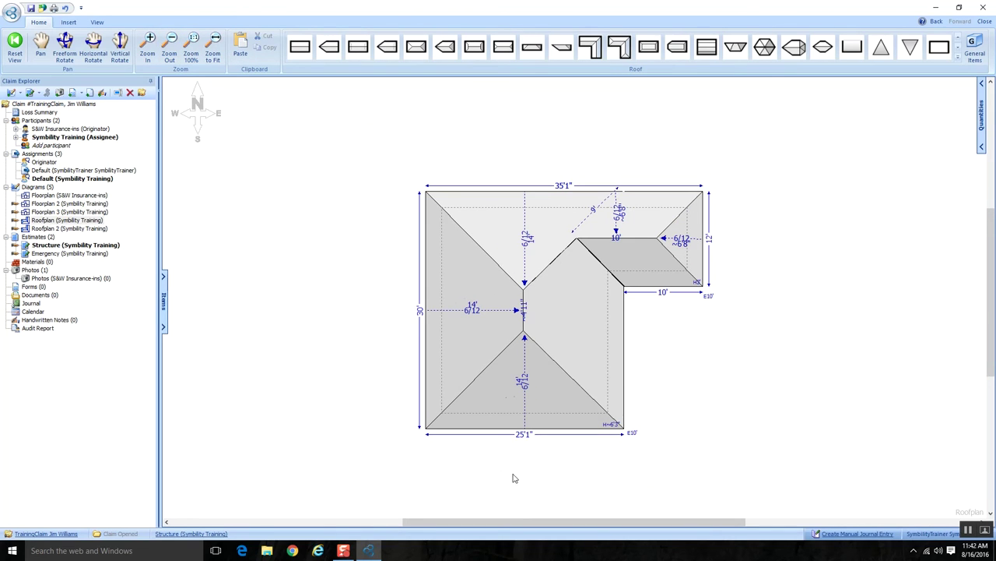
scroll(838, 424, "down", 3)
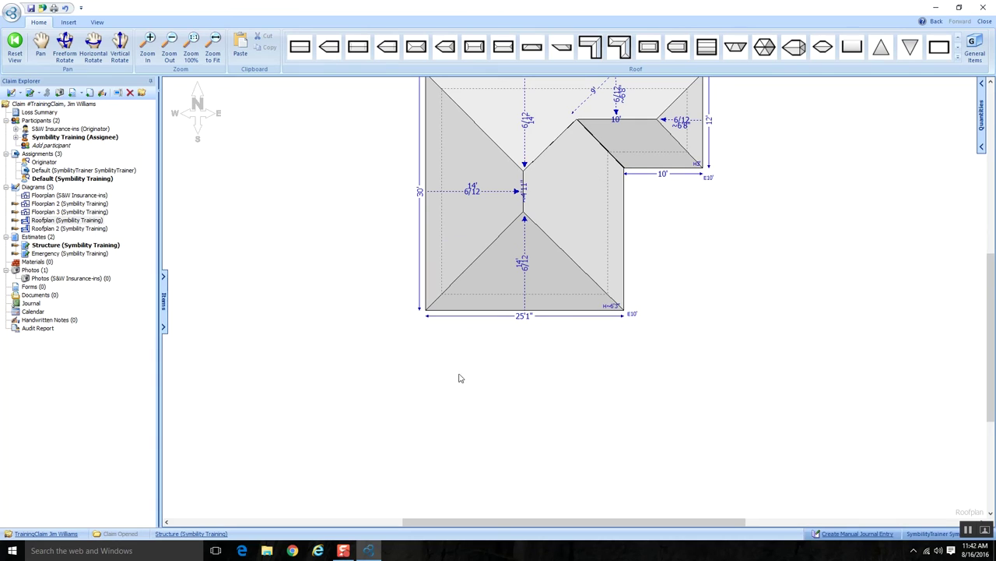
left_click(666, 145)
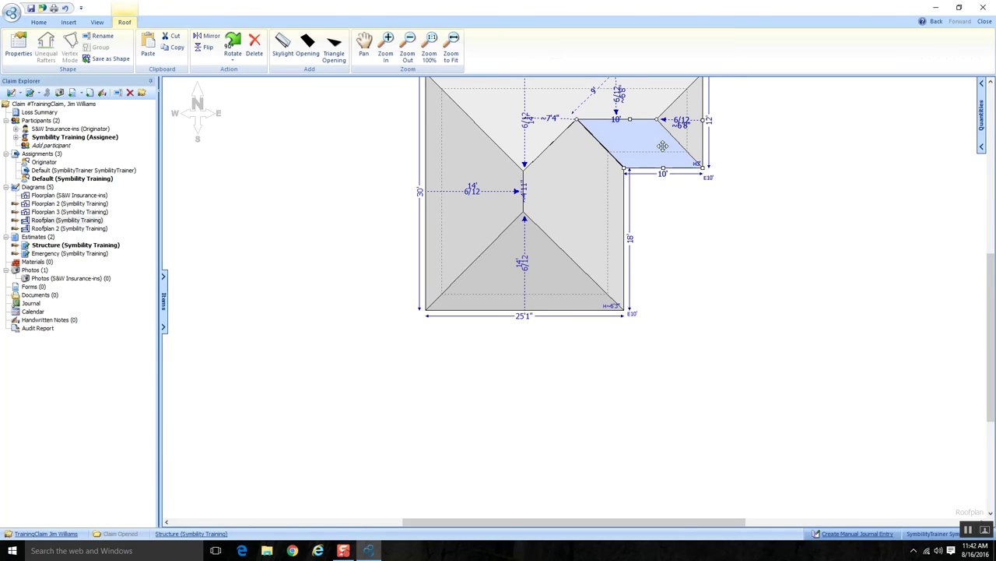
left_click(172, 47)
left_click(148, 45)
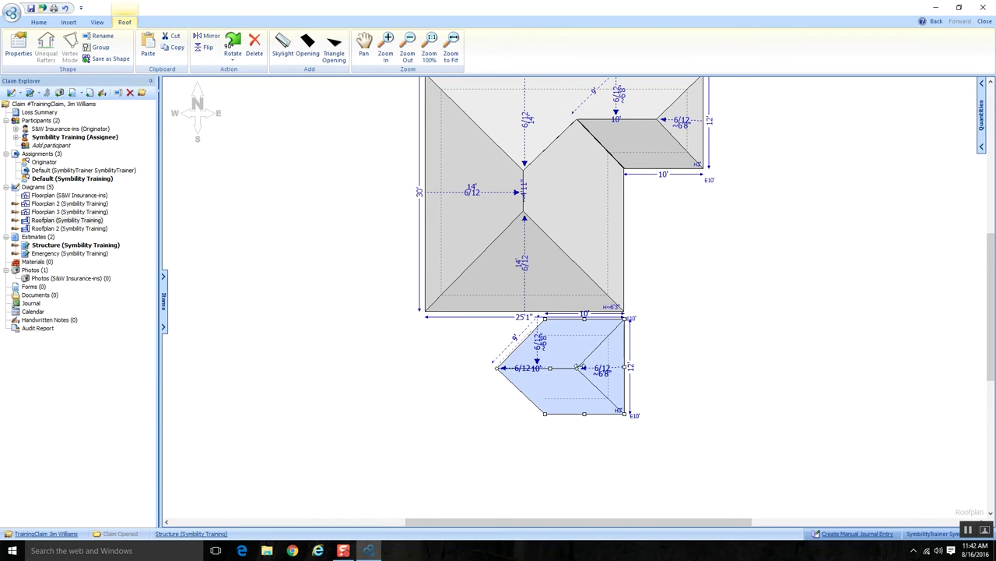
Step: Rotate the copied hip roof so its valley end points north and attach it at the main roof's southwest corner, projecting 10 feet south
left_click_drag(580, 366, 555, 391)
left_click(233, 48)
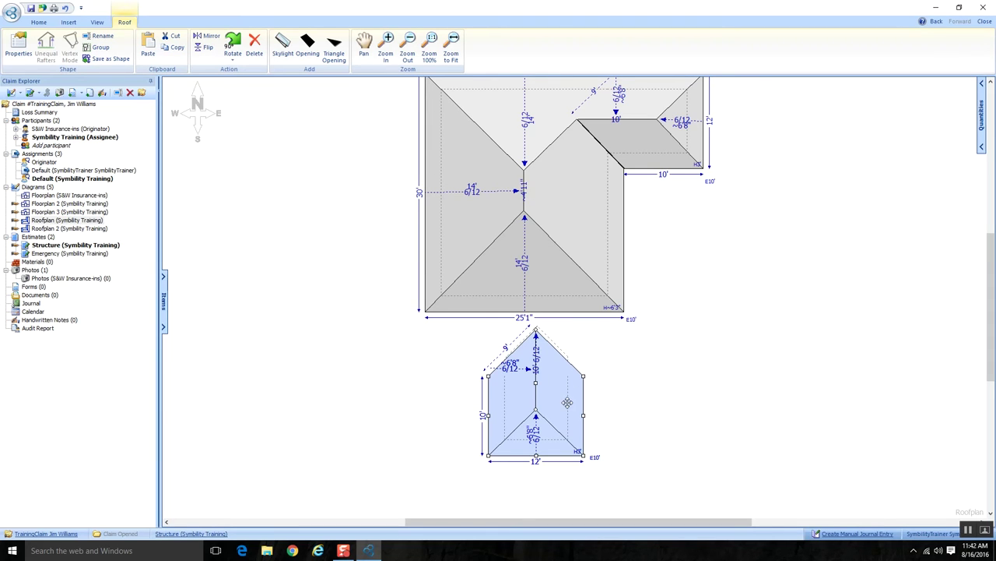
left_click_drag(567, 401, 491, 342)
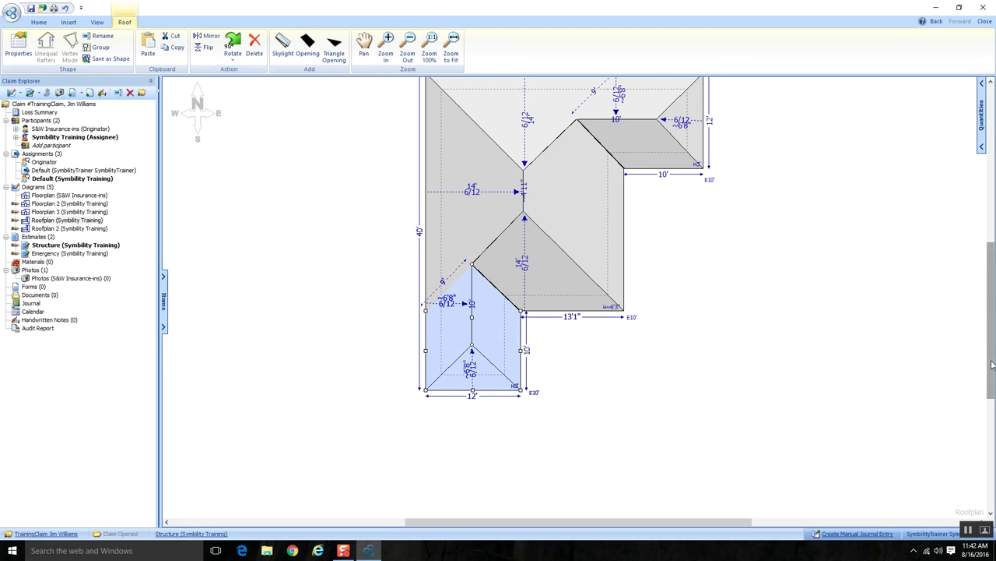
Step: Detach the copied hip roof toward the southwest and reattach it flush with the main roof's west eave
left_click_drag(989, 365, 989, 345)
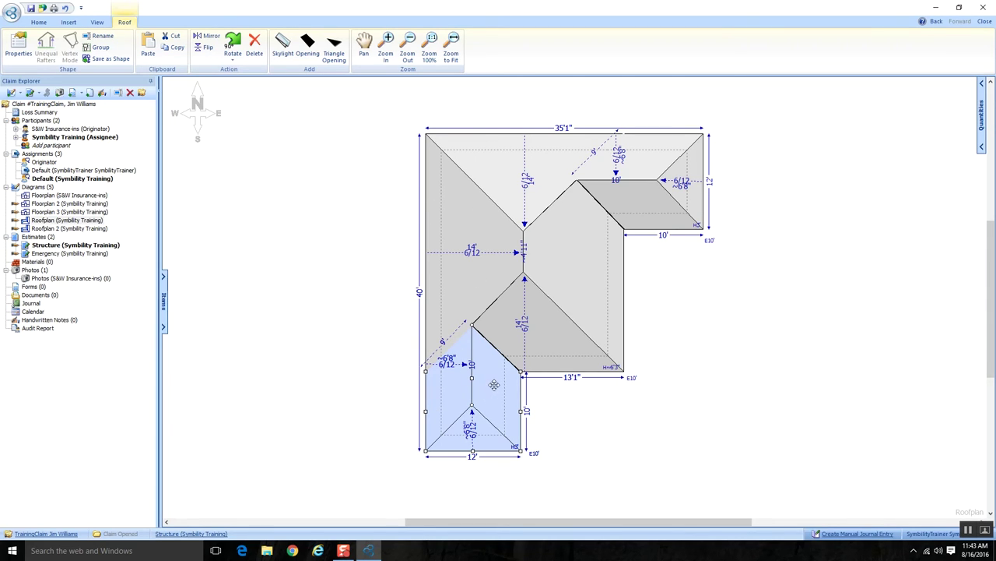
left_click_drag(490, 387, 339, 421)
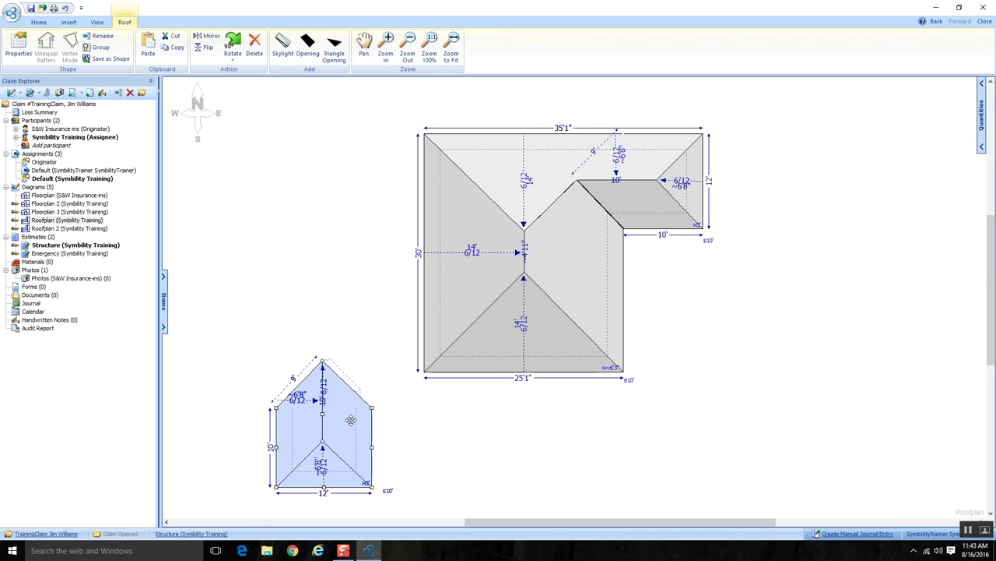
left_click(419, 259)
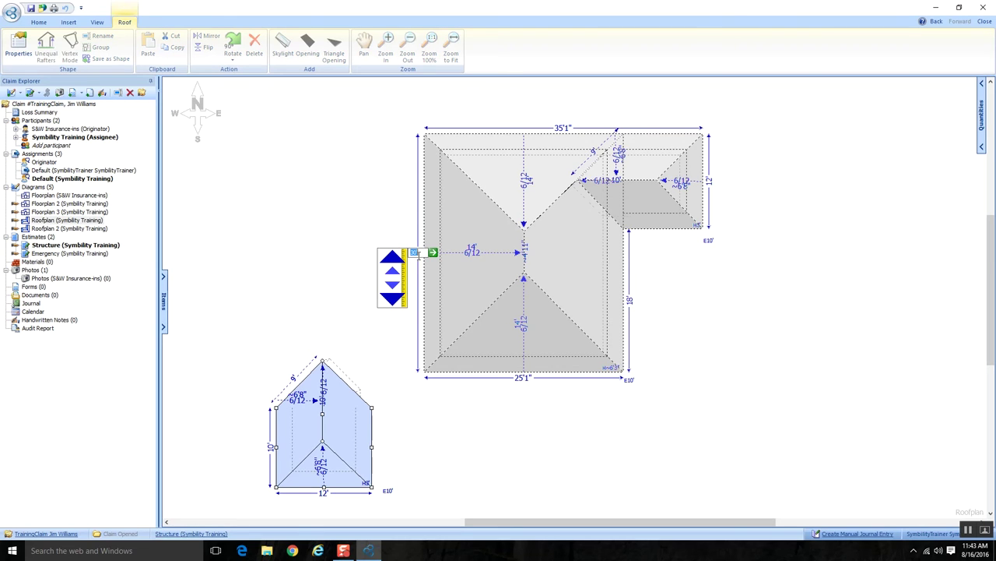
left_click(377, 381)
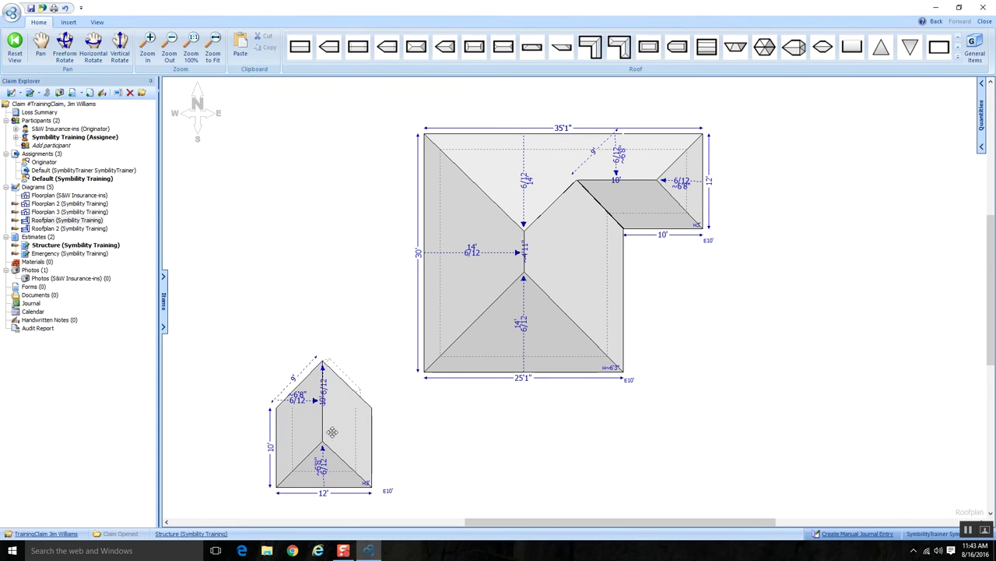
left_click_drag(333, 442, 462, 444)
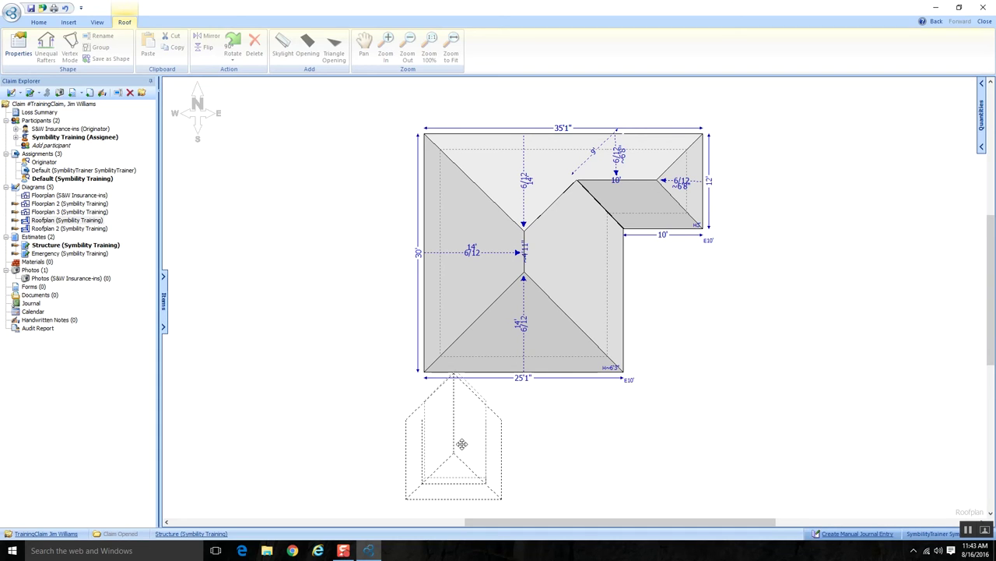
left_click_drag(462, 444, 477, 407)
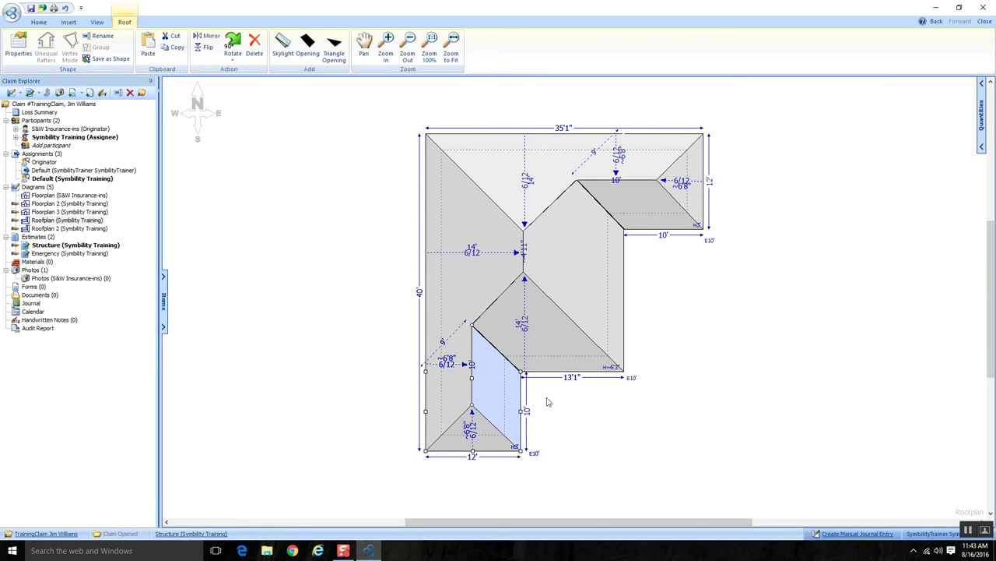
Step: Delete all the joined roofs and place a new hip roof on the empty roofplan
left_click_drag(731, 462, 367, 159)
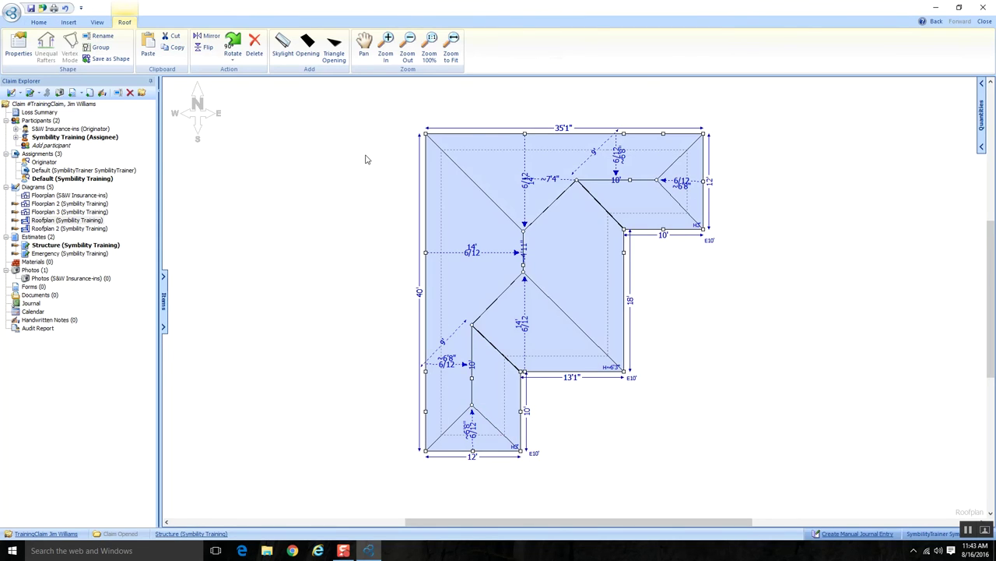
key("Delete")
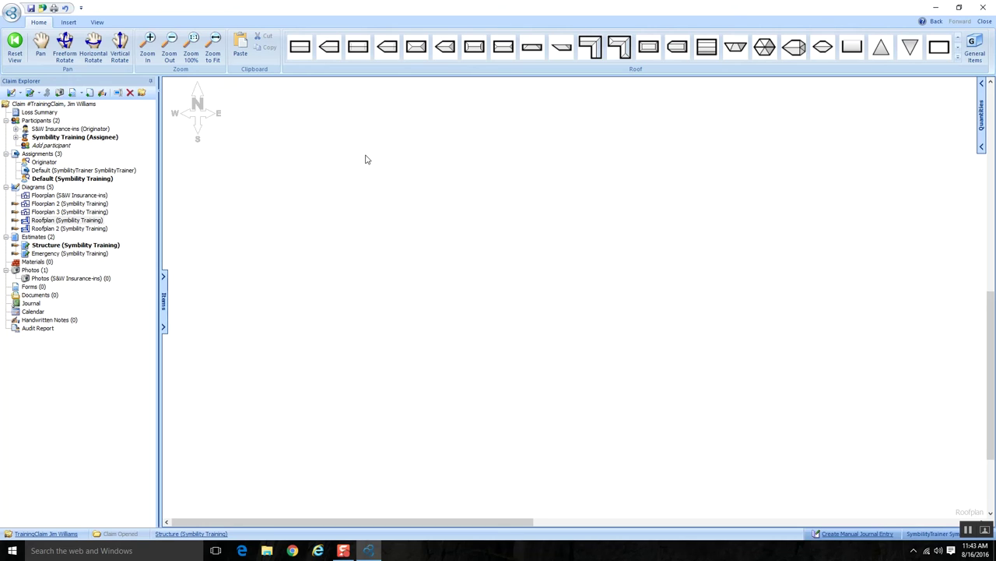
left_click(415, 48)
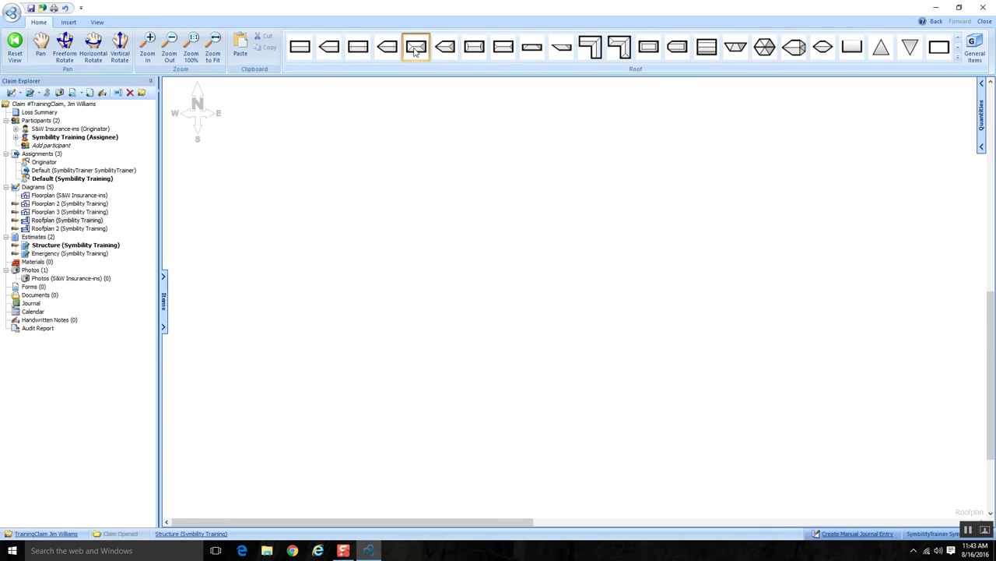
left_click(405, 184)
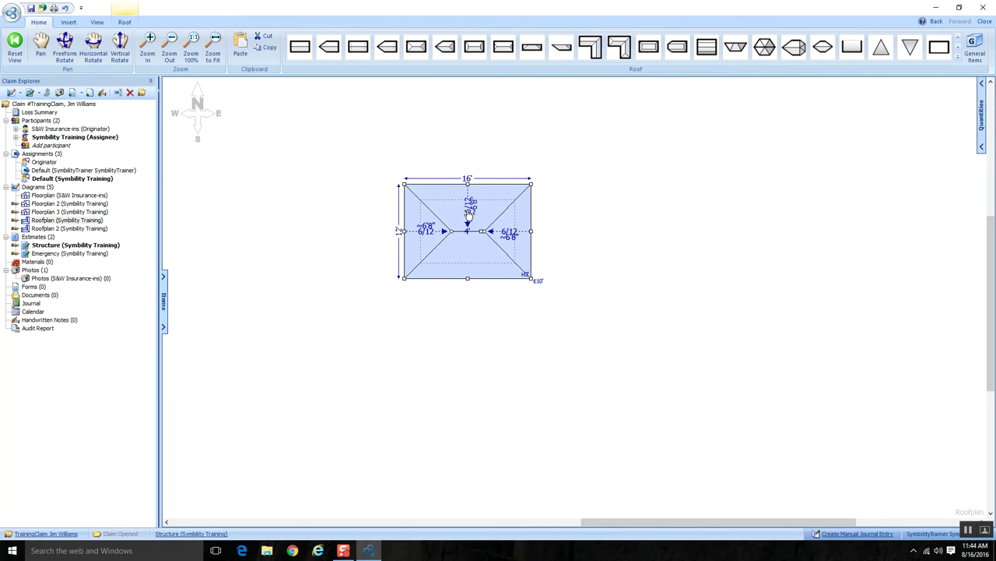
Step: Set the new hip roof's width to 30 feet and its rafter length to 14 feet
left_click(467, 178)
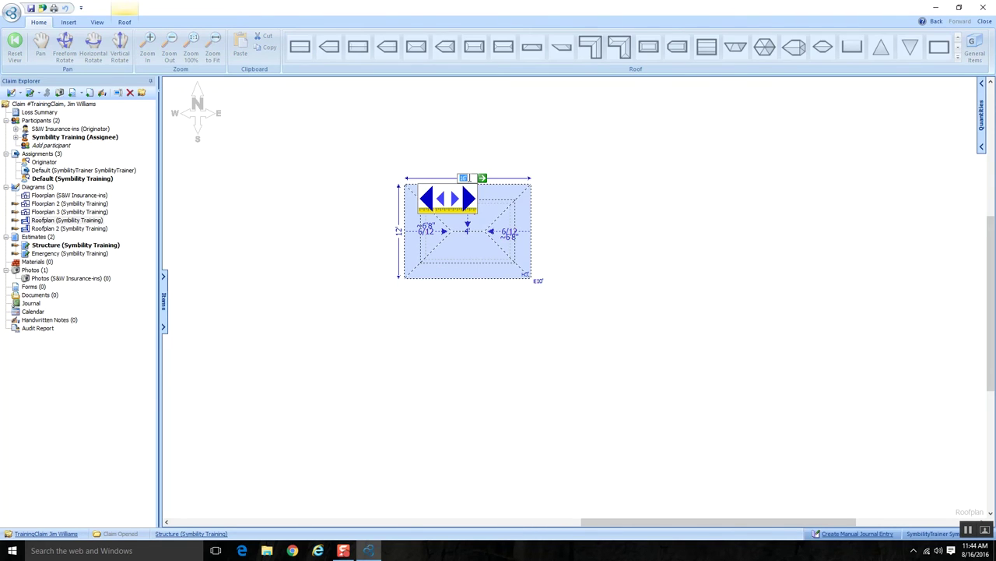
type("30")
key("Return")
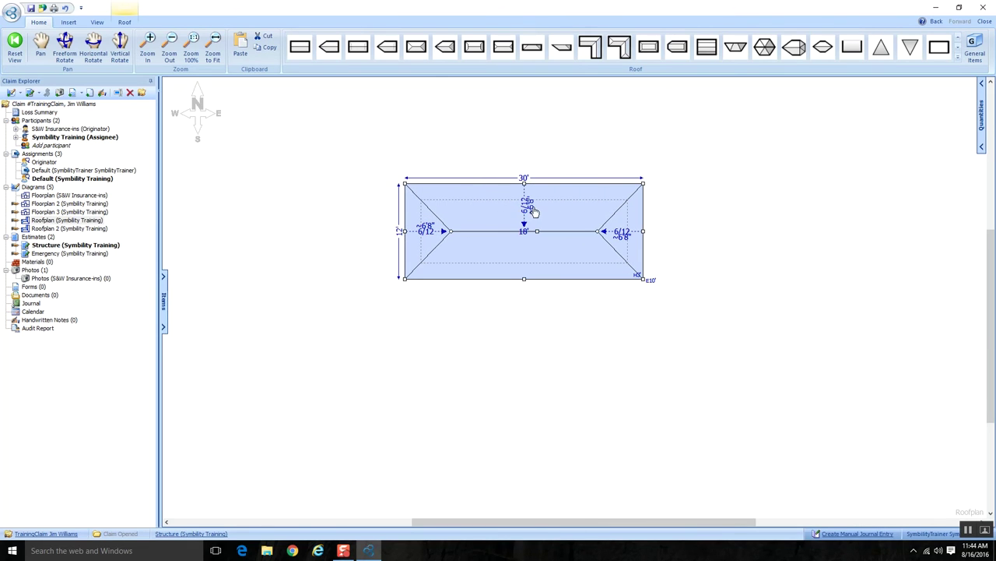
left_click(532, 208)
left_click(505, 250)
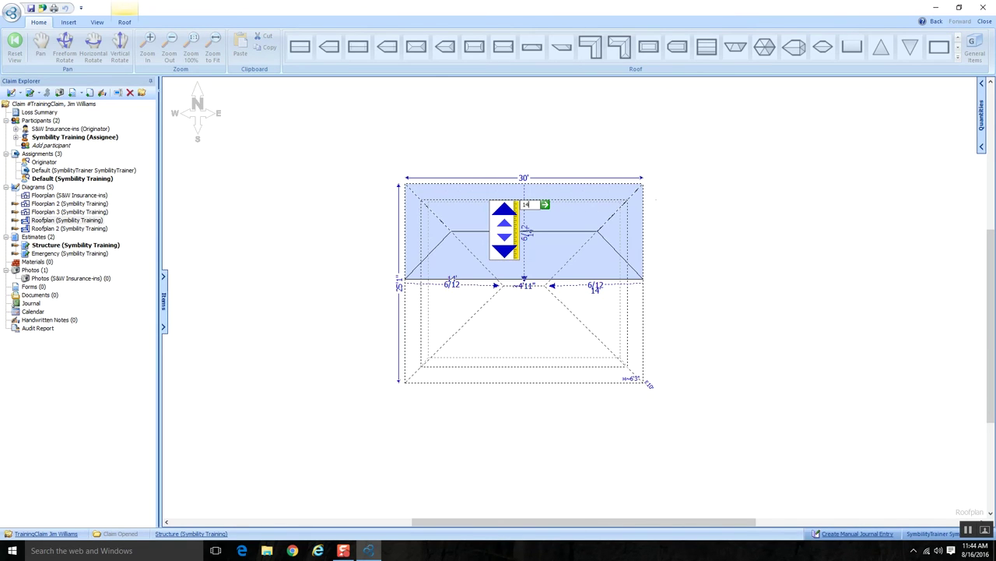
left_click(576, 248)
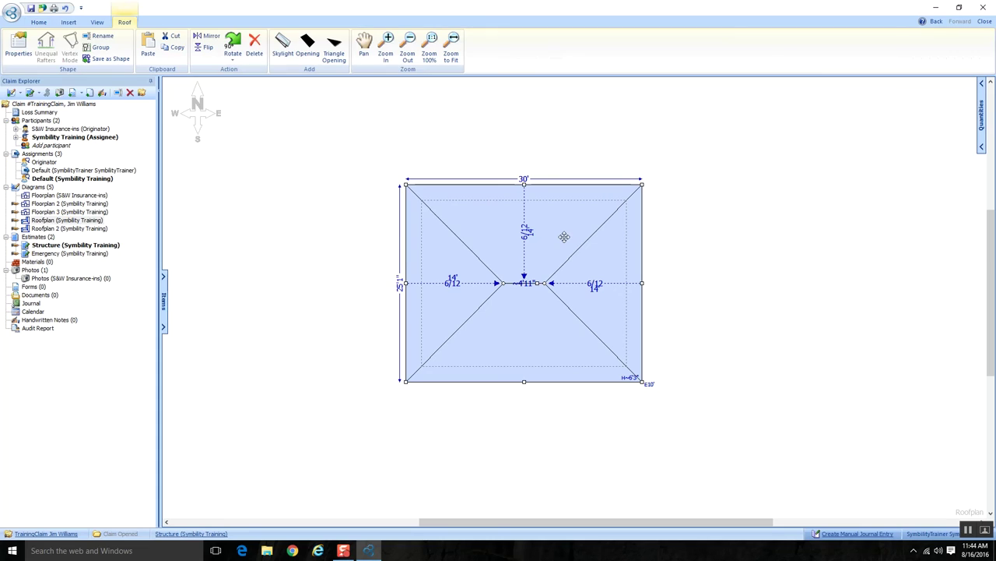
Step: Rotate the hip roof 90 degrees and return it to its east-west orientation
left_click(233, 45)
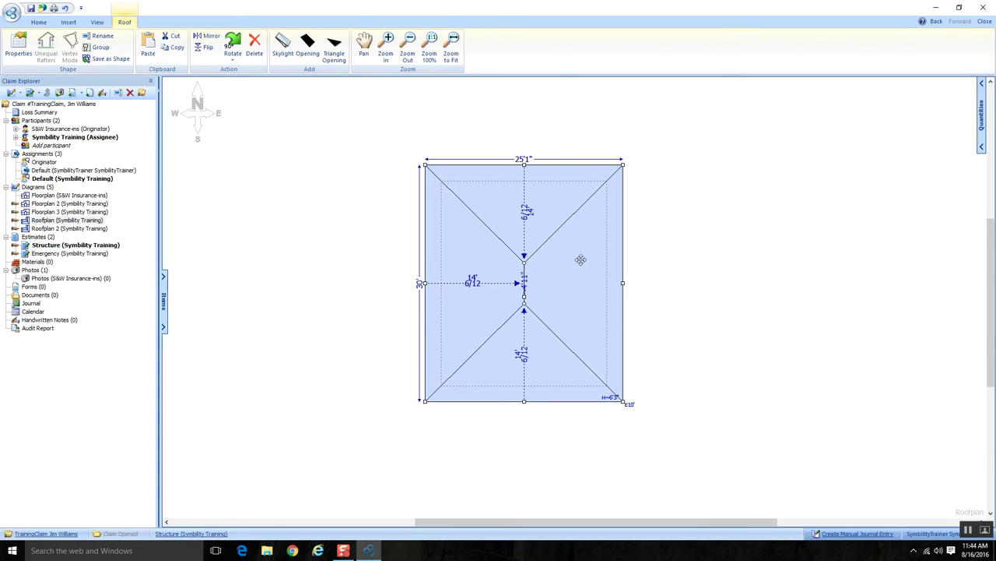
left_click(232, 45)
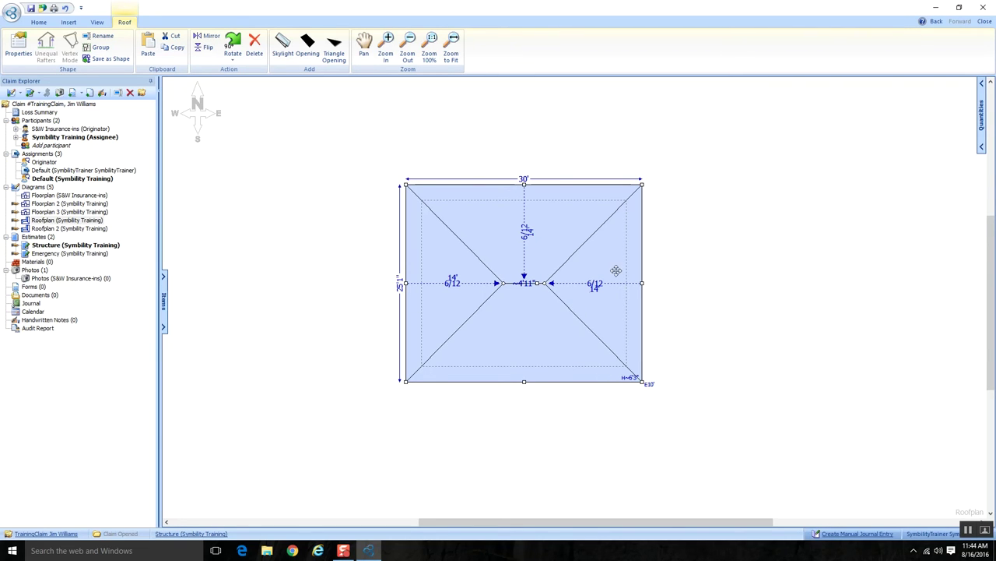
left_click(582, 154)
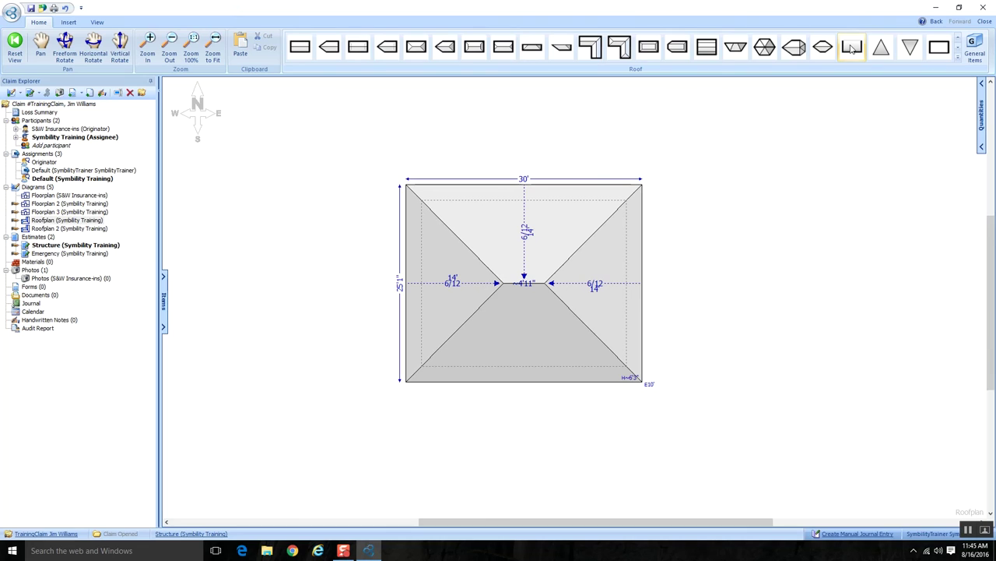
Step: Place an attachable shed roof north of the hip roof and set its slope to 3/12
left_click(851, 48)
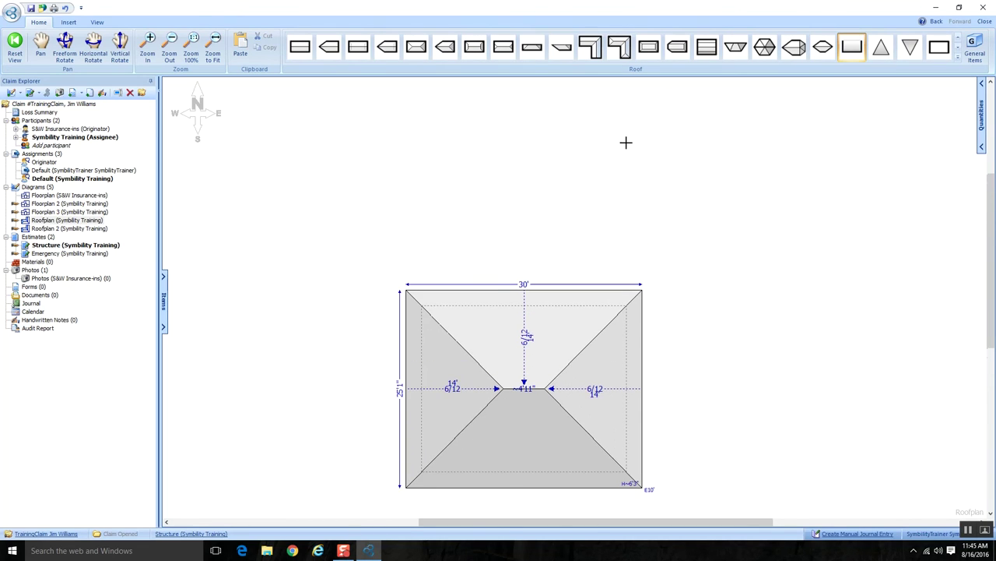
left_click(537, 137)
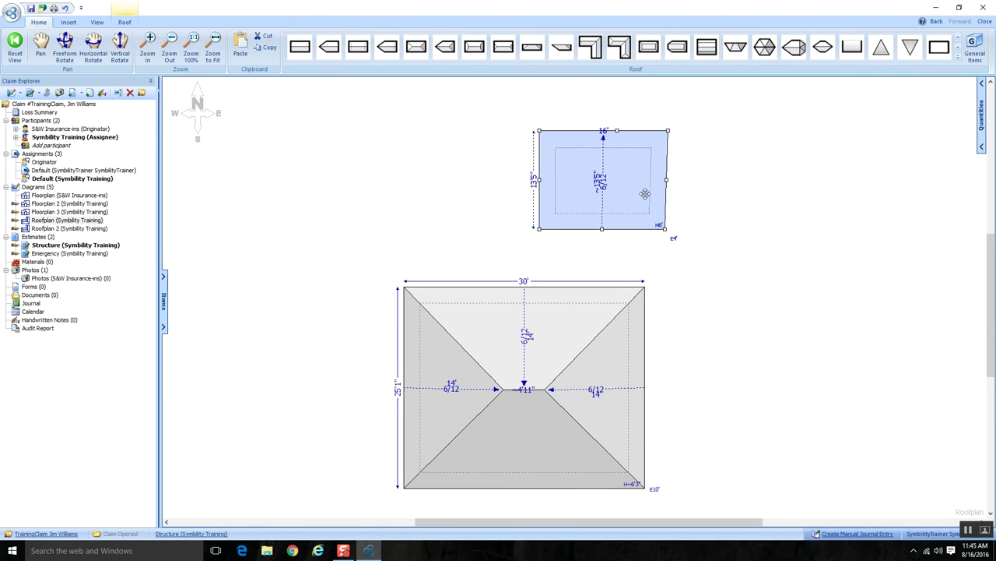
left_click(603, 185)
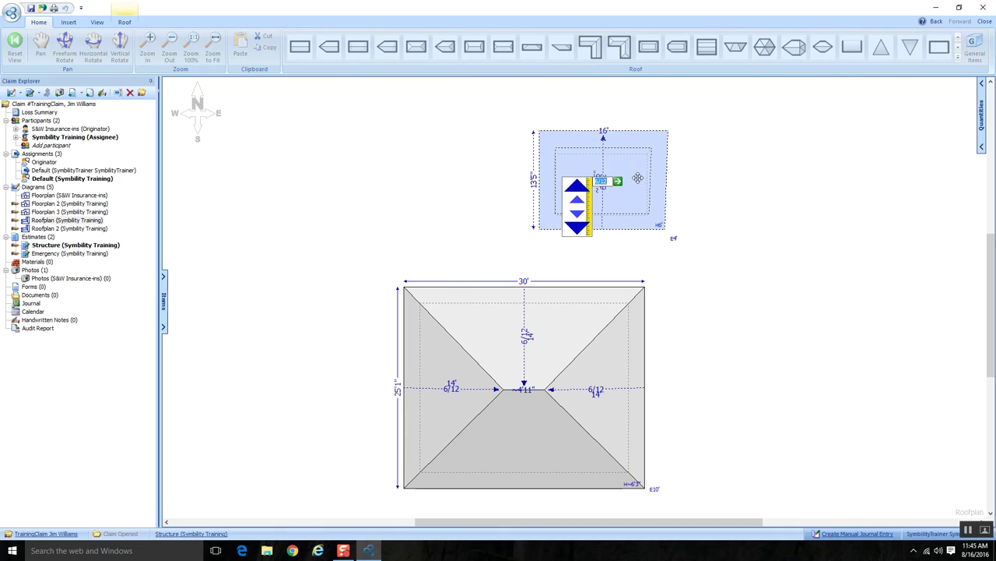
type("3")
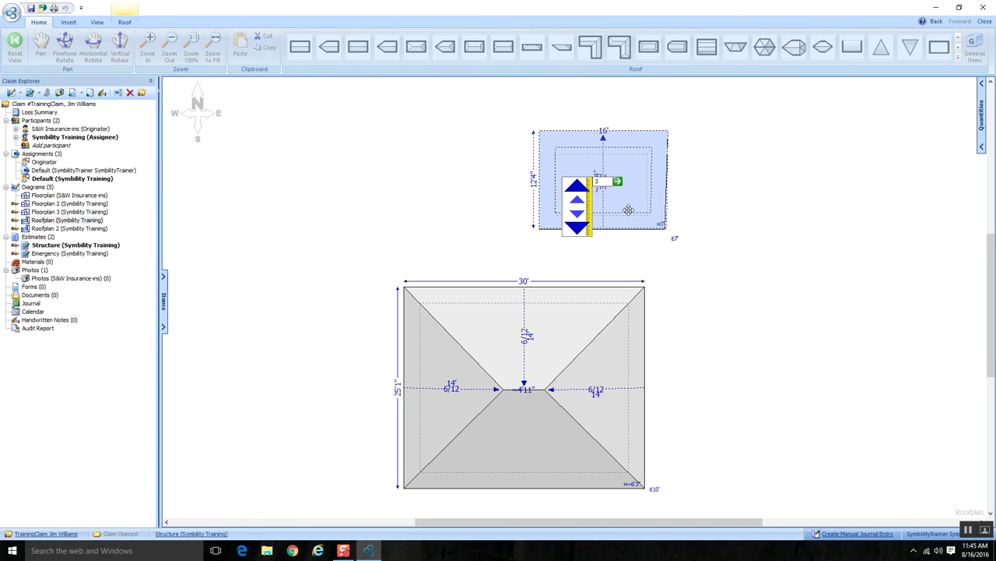
key("Return")
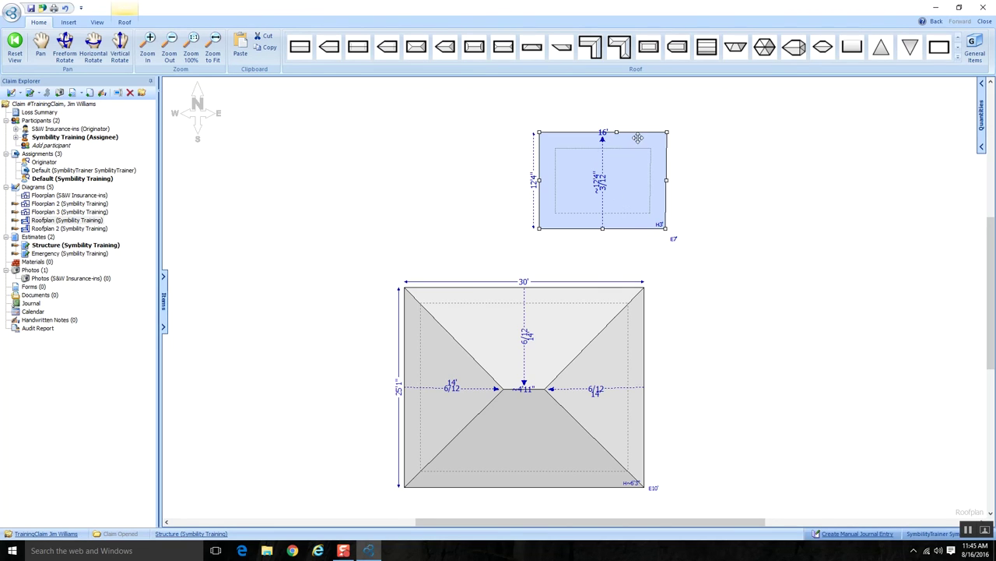
Step: Attach the 3/12 shed roof to the north side of the hip roof and inspect the joint in 3D
left_click_drag(644, 175, 599, 252)
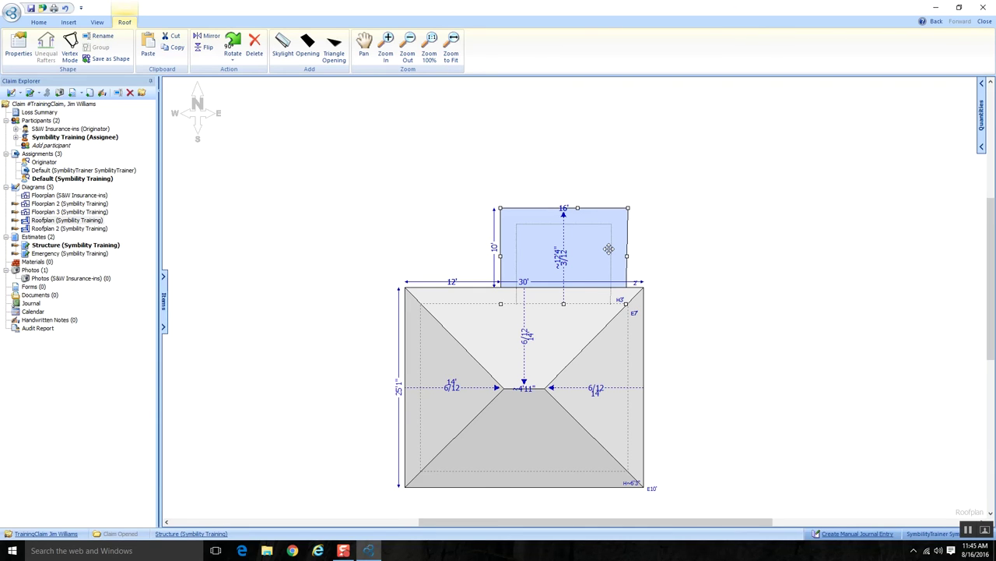
left_click(494, 160)
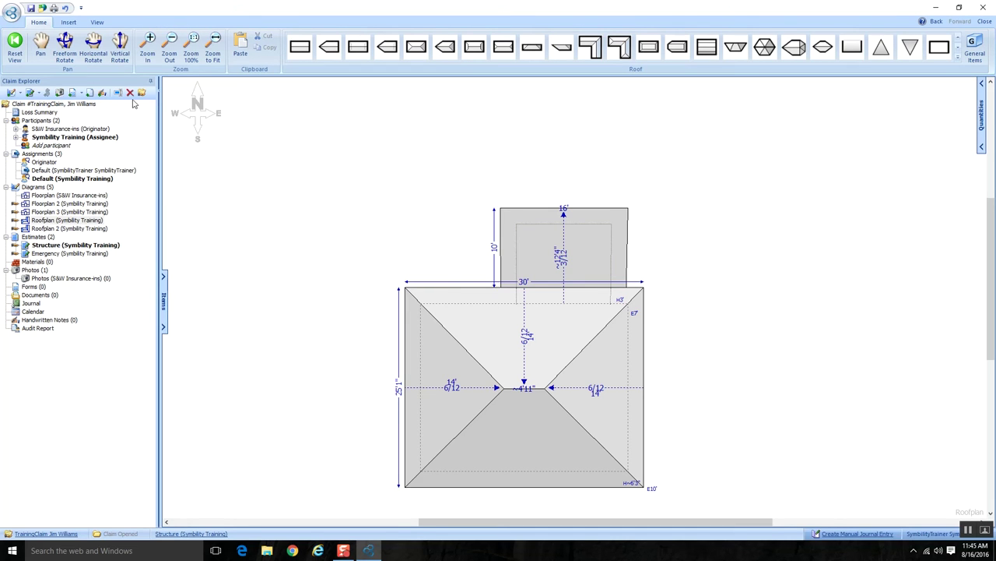
left_click(62, 47)
left_click_drag(634, 471, 547, 350)
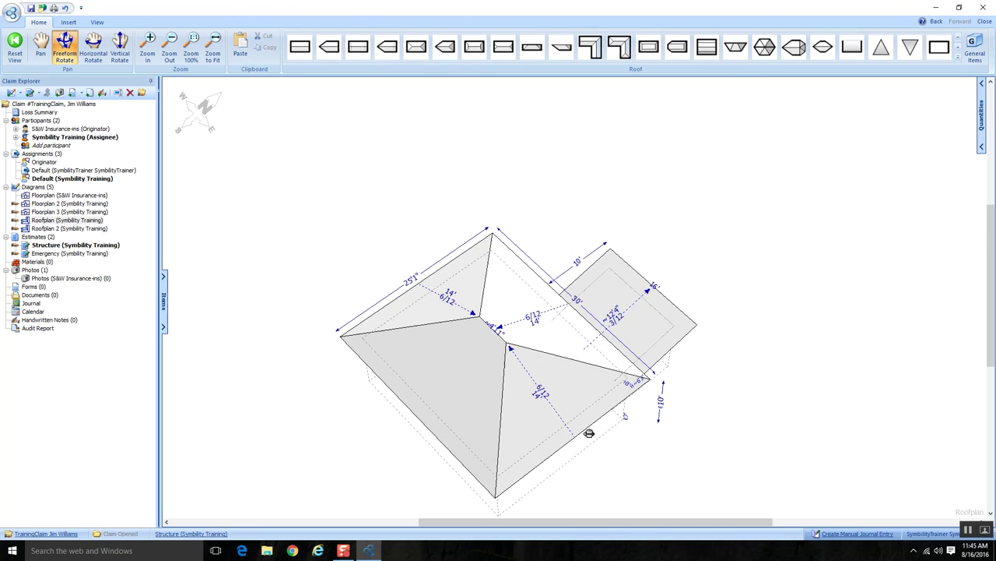
left_click_drag(594, 427, 533, 350)
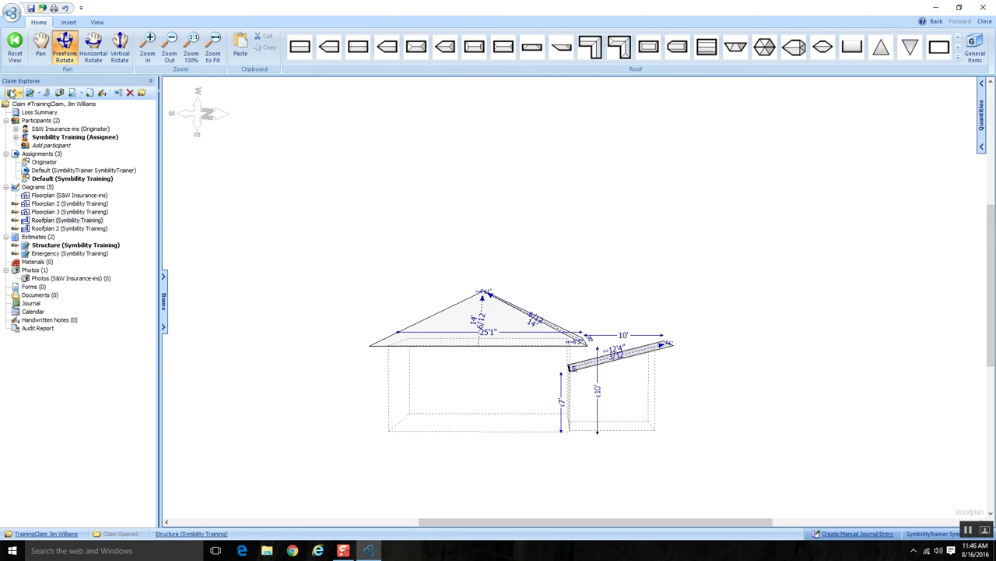
left_click(14, 50)
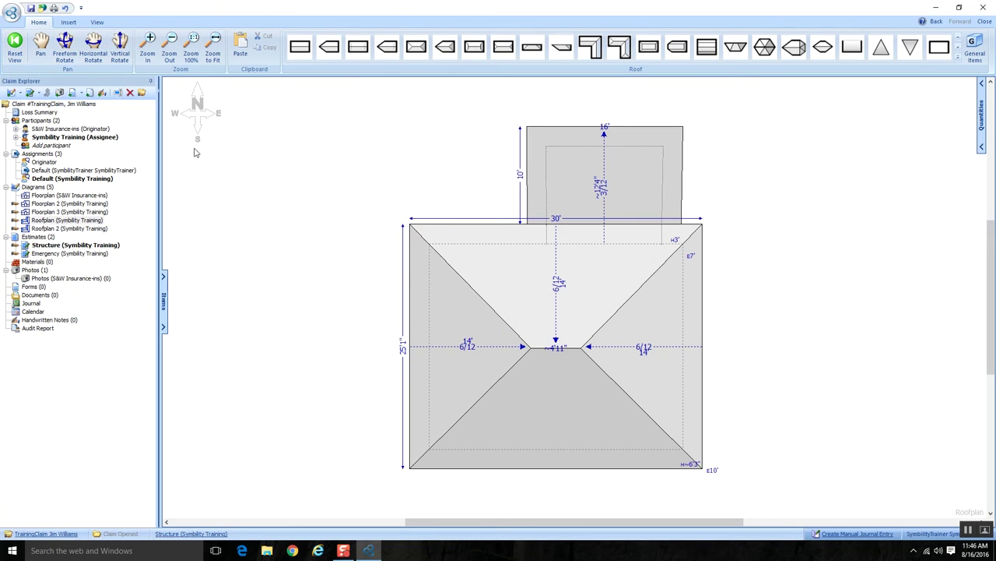
Step: Detach the shed roof from the hip roof and flip it so that it slopes up toward the hip roof
scroll(644, 215, "down", 1)
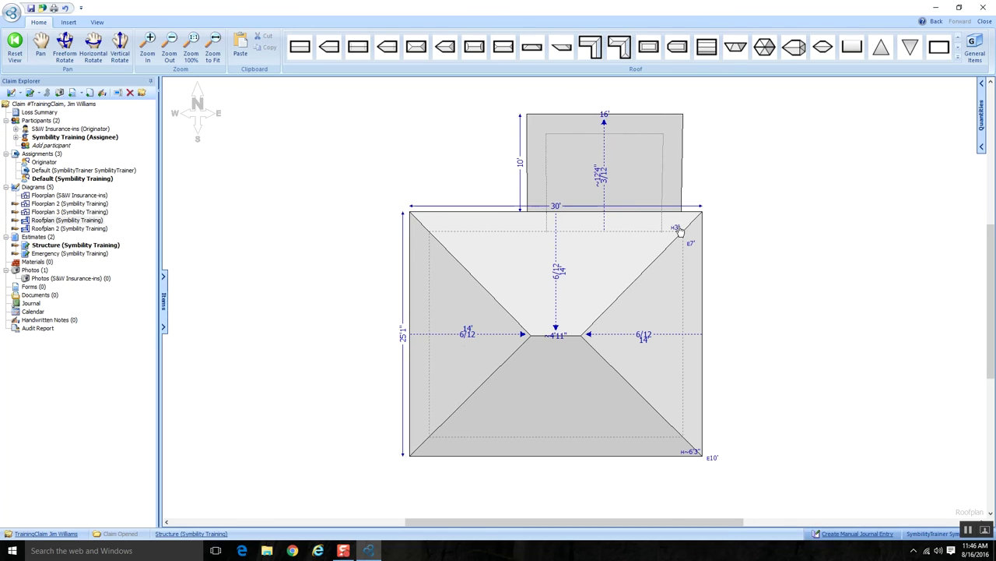
scroll(655, 226, "up", 4)
left_click_drag(655, 232, 640, 173)
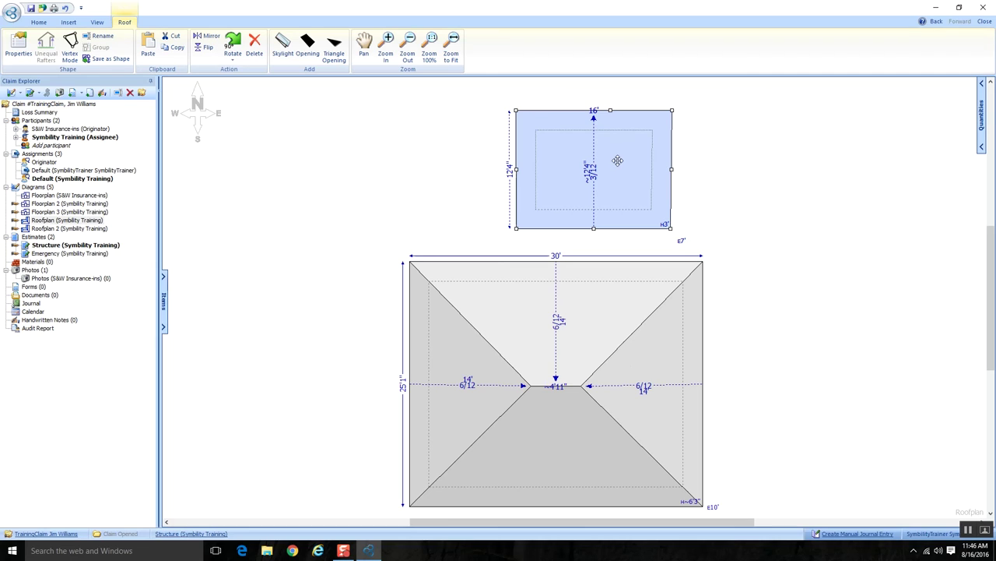
left_click(207, 48)
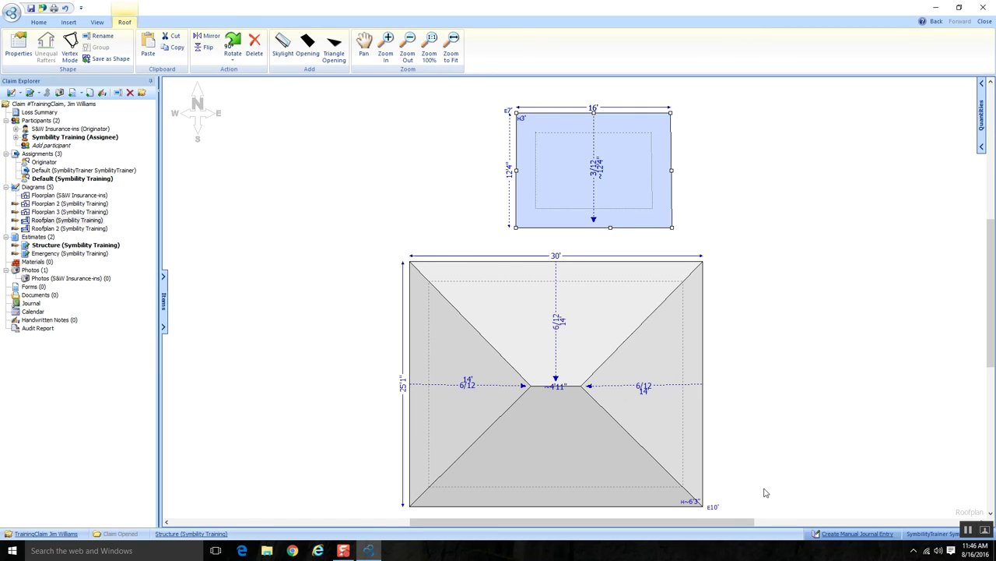
Step: Set the eave height of the hip roof to 18 feet and that of the shed roof to 9 feet
left_click(717, 505)
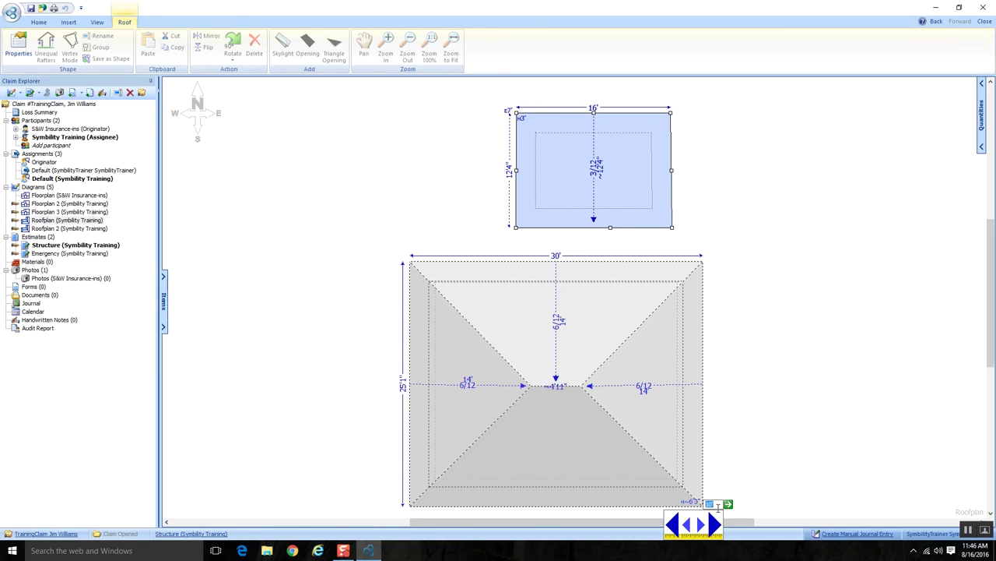
left_click(717, 507)
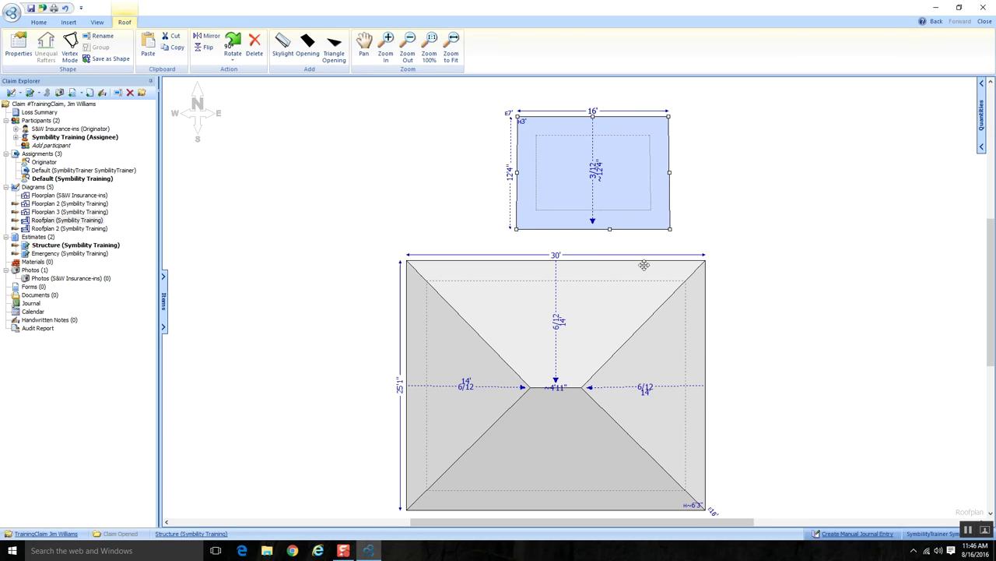
left_click(507, 115)
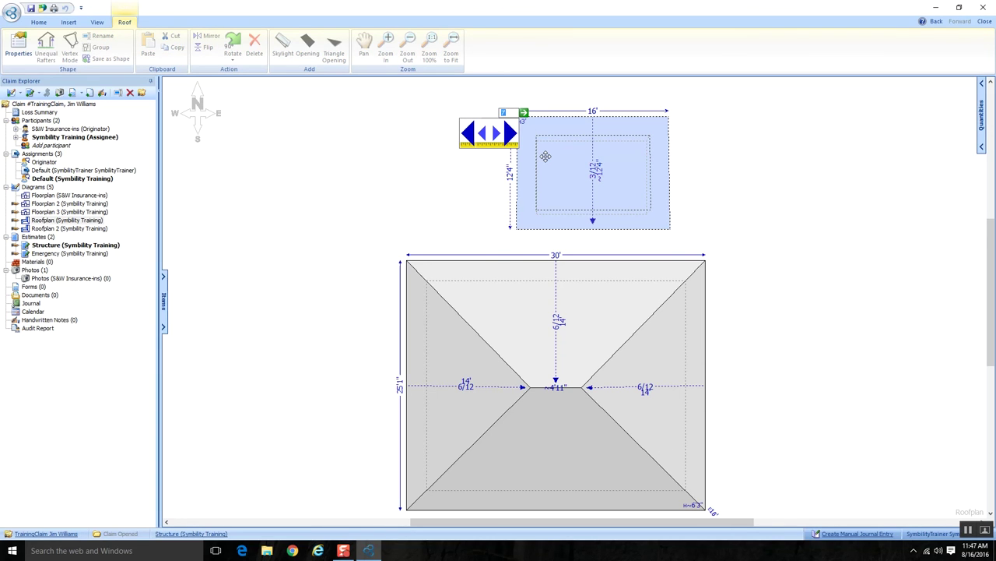
type("9")
key("Return")
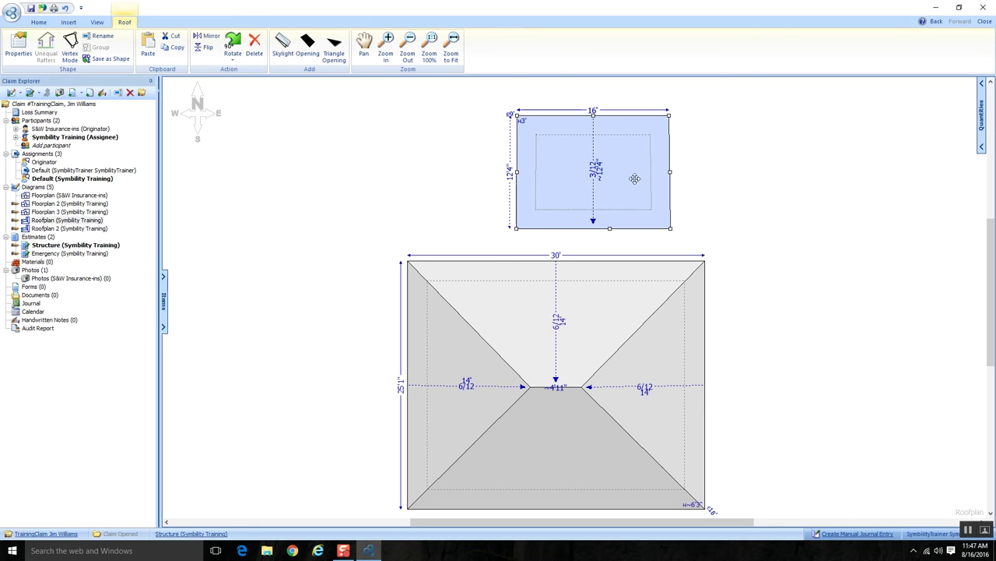
Step: Attach the flipped shed roof to the hip roof's north side, inspect both roofs in 3D and restore the plan view
left_click_drag(628, 167, 640, 226)
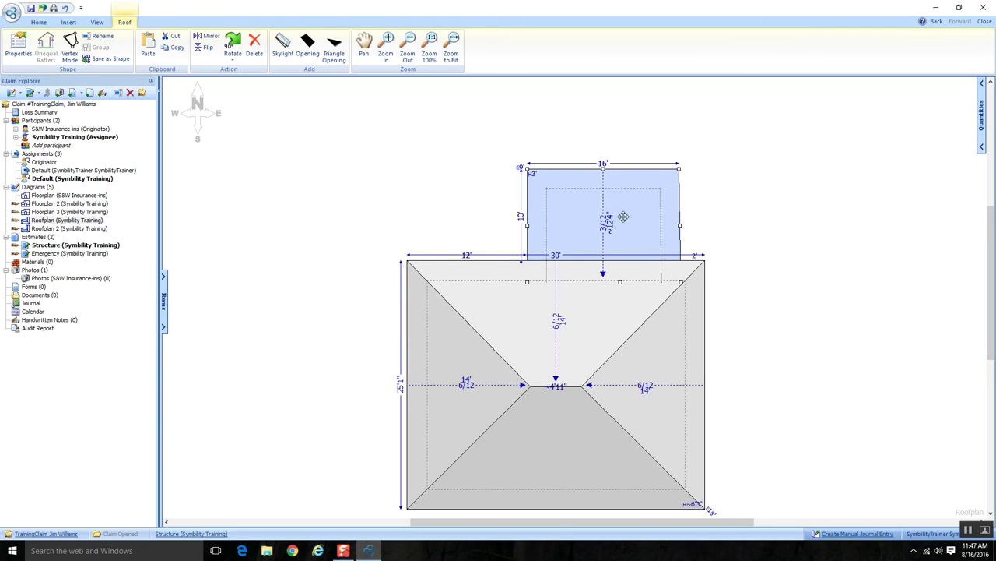
mouse_move(639, 231)
left_mouse_down()
mouse_move(632, 165)
mouse_move(642, 217)
left_mouse_up()
left_click(242, 174)
left_click(65, 48)
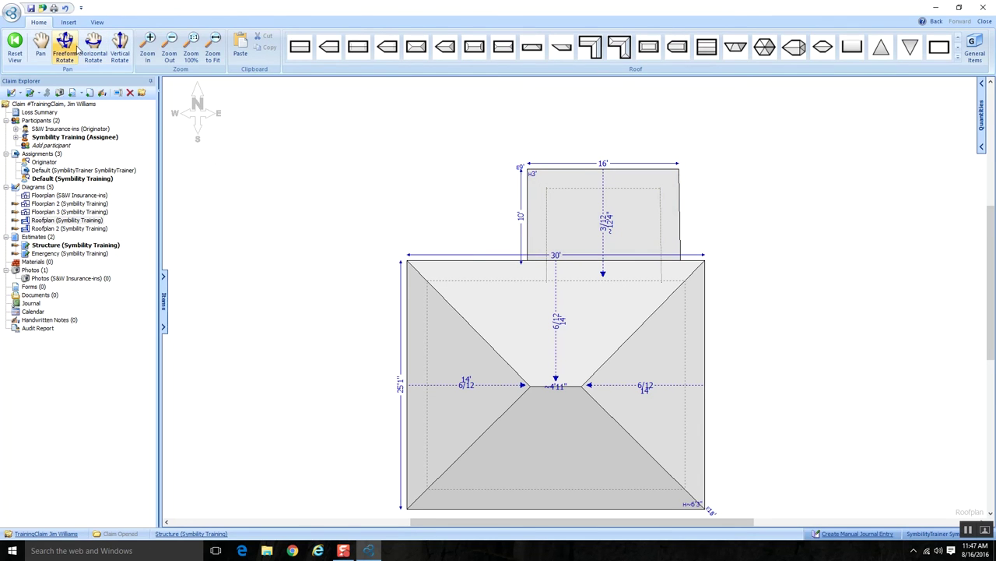
left_click_drag(334, 431, 692, 379)
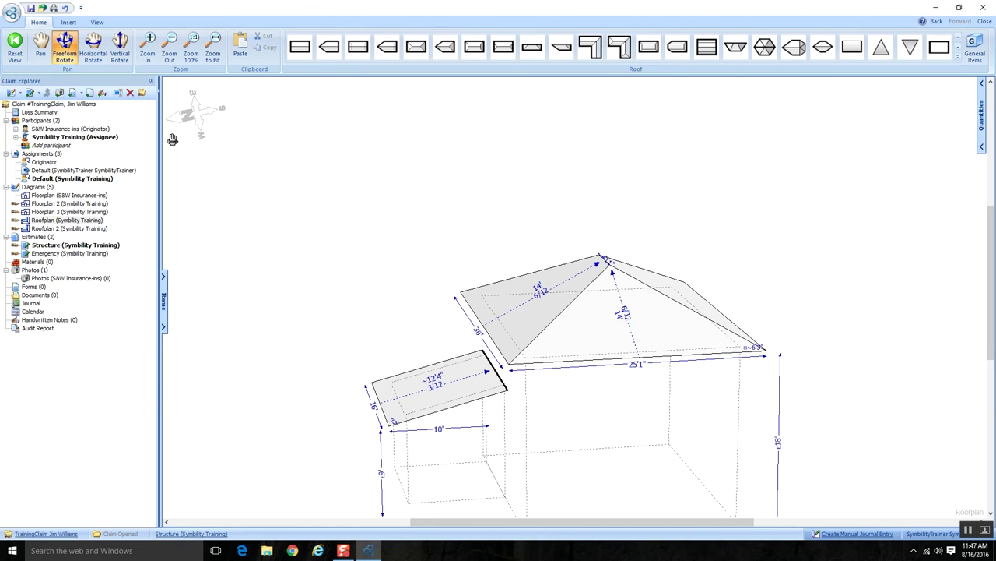
left_click(15, 53)
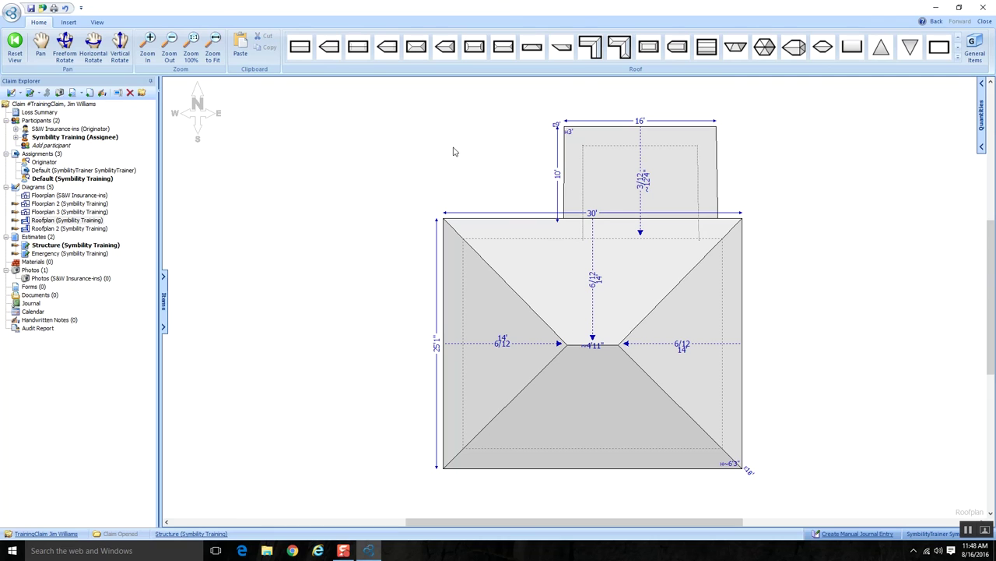
left_click_drag(448, 527, 563, 527)
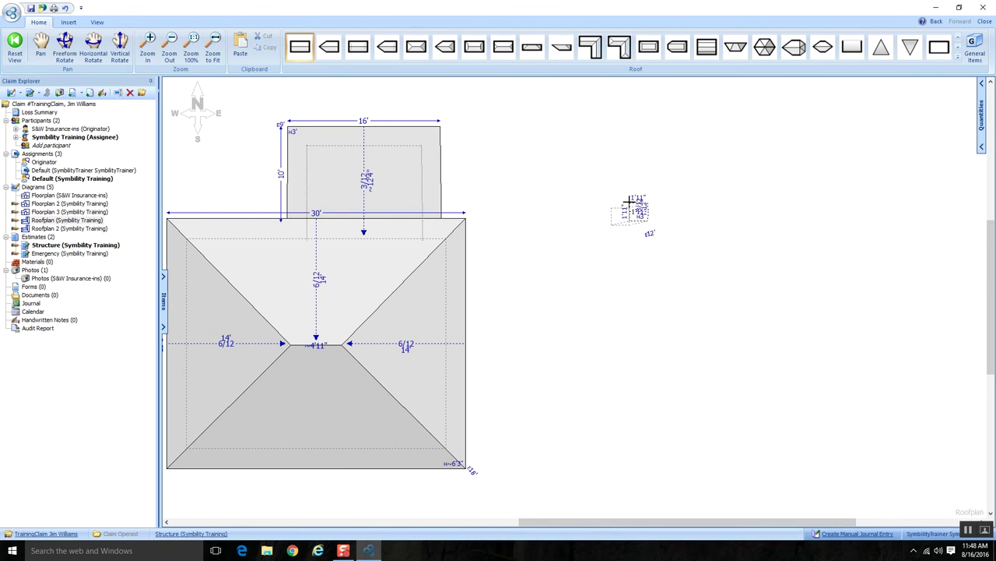
left_click(632, 204)
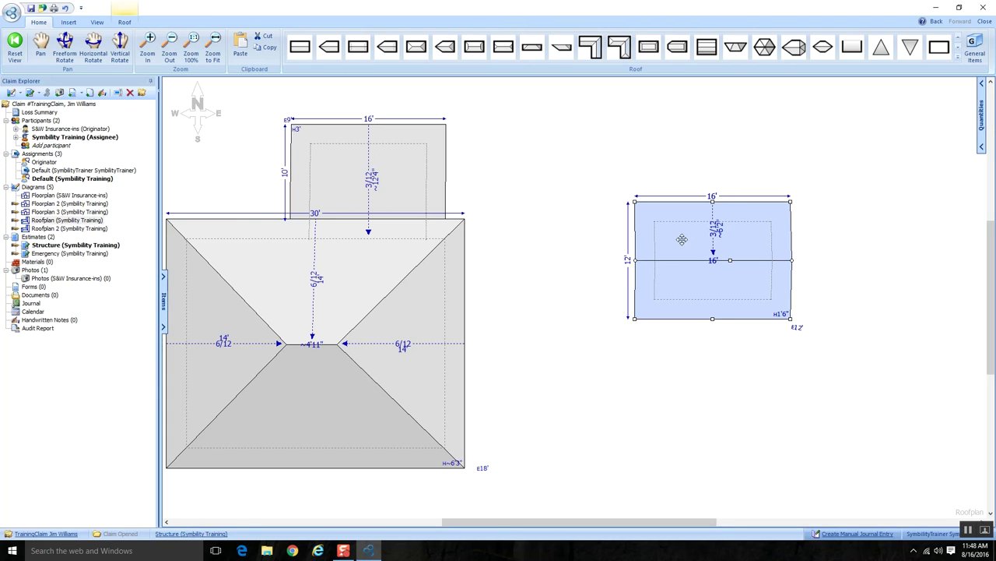
left_click(682, 239)
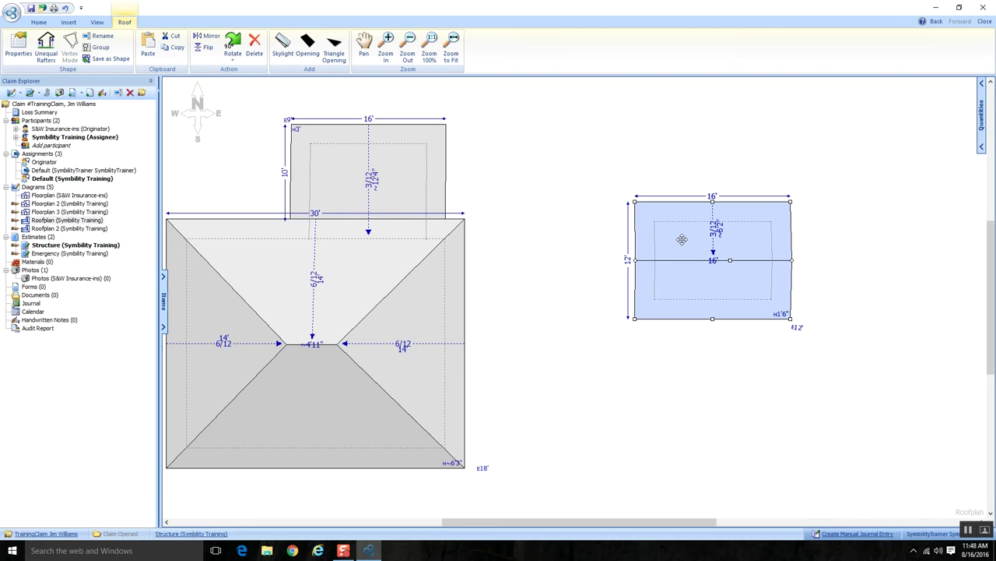
key("Delete")
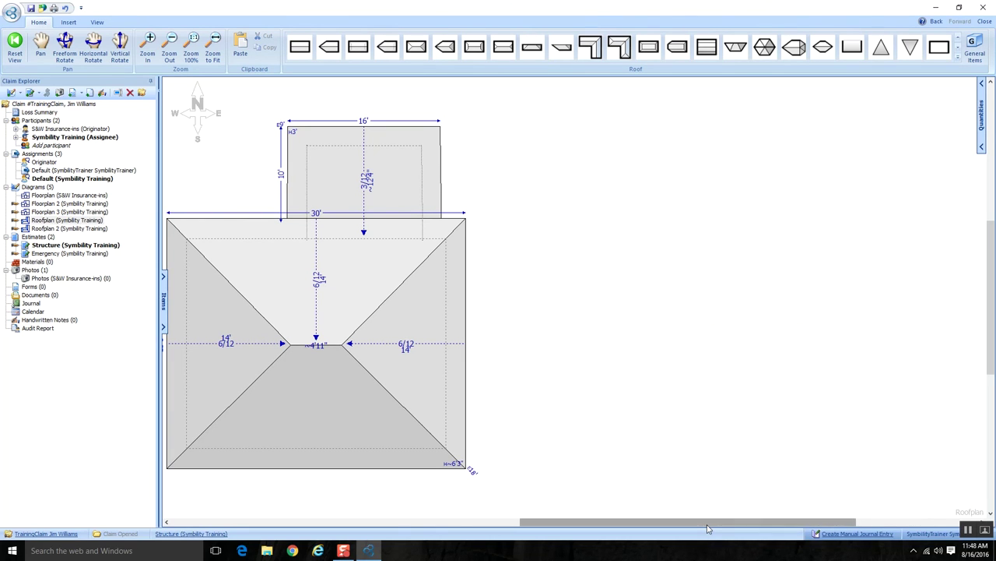
Step: Delete the hip roof and its attached shed roof from the roofplan
left_click_drag(708, 521, 650, 537)
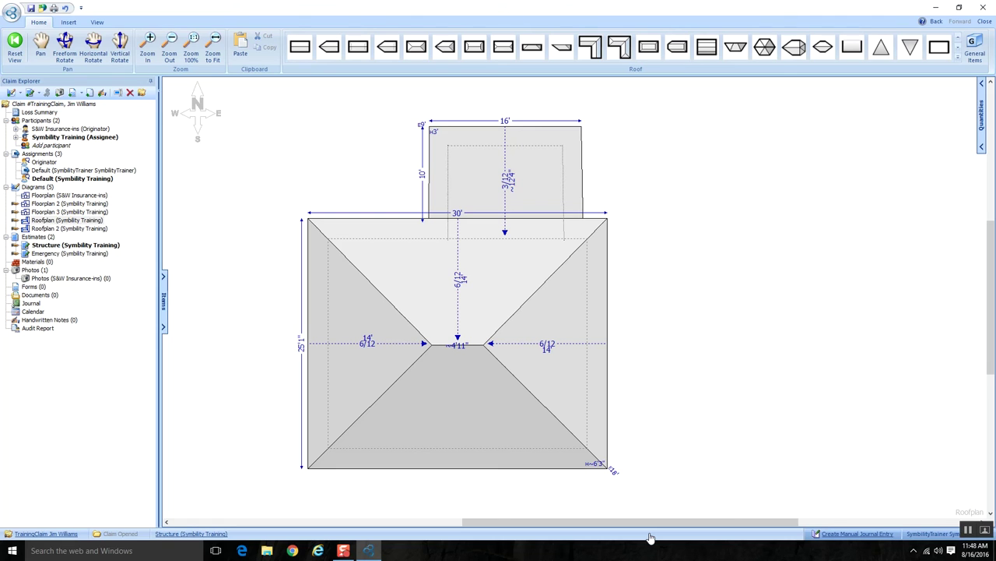
left_click_drag(803, 394, 418, 187)
key("Delete")
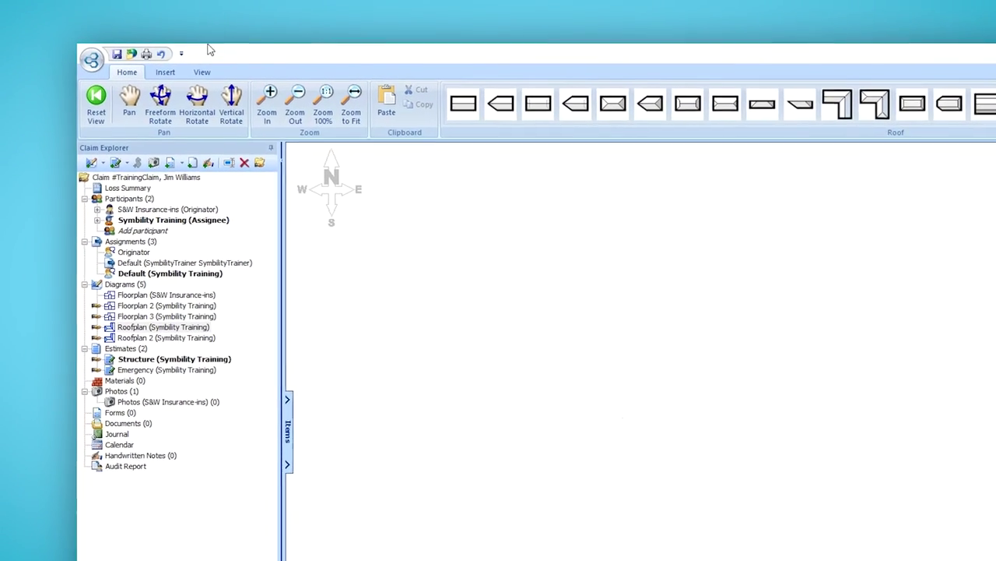
Step: Superimpose the Floorplan 2 diagram on the empty roofplan
left_click(207, 74)
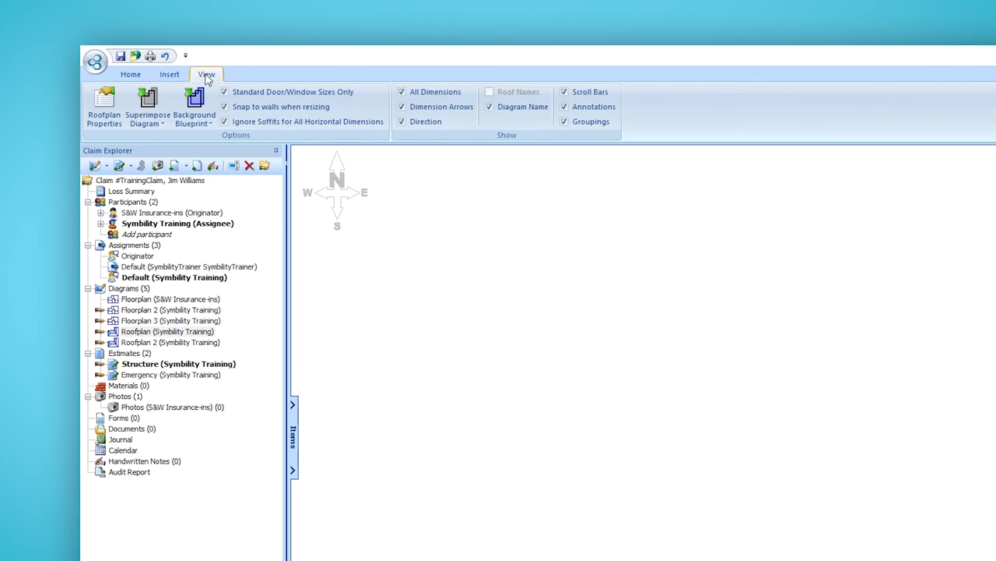
left_click(158, 111)
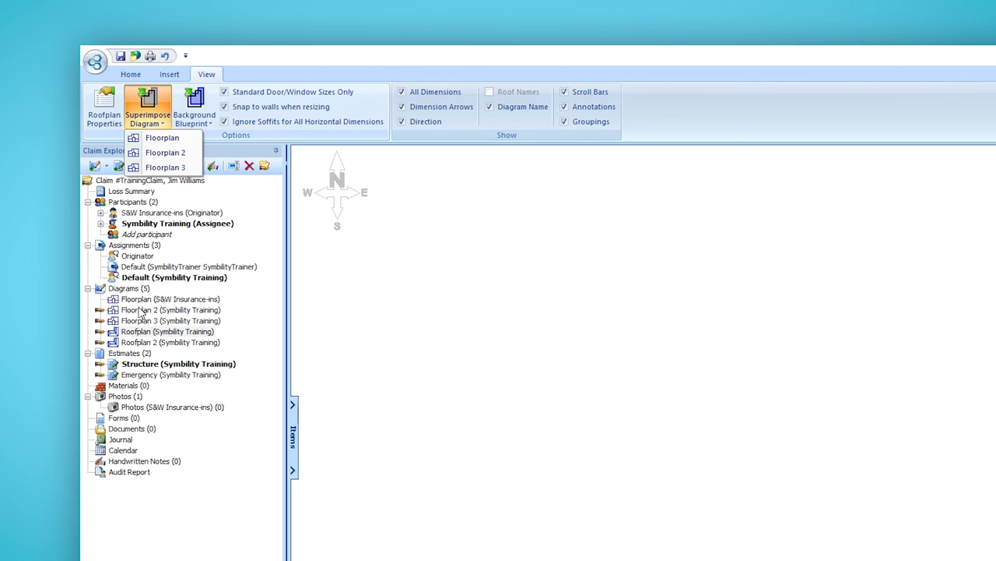
left_click(170, 152)
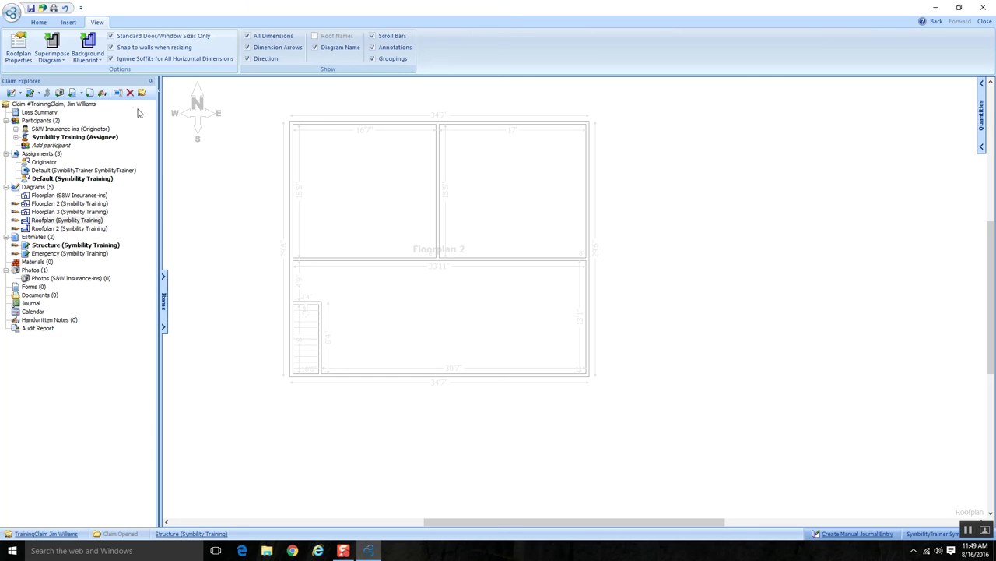
Step: Place a gable roof and align its northeast wall corner with the northeast corner of the superimposed Floorplan 2
left_click(39, 23)
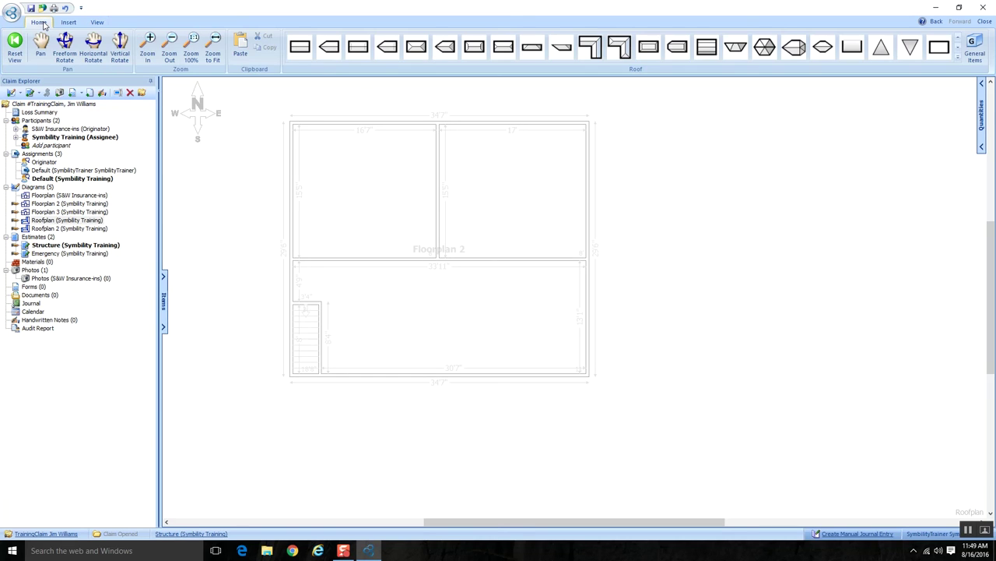
left_click(299, 48)
left_click(636, 143)
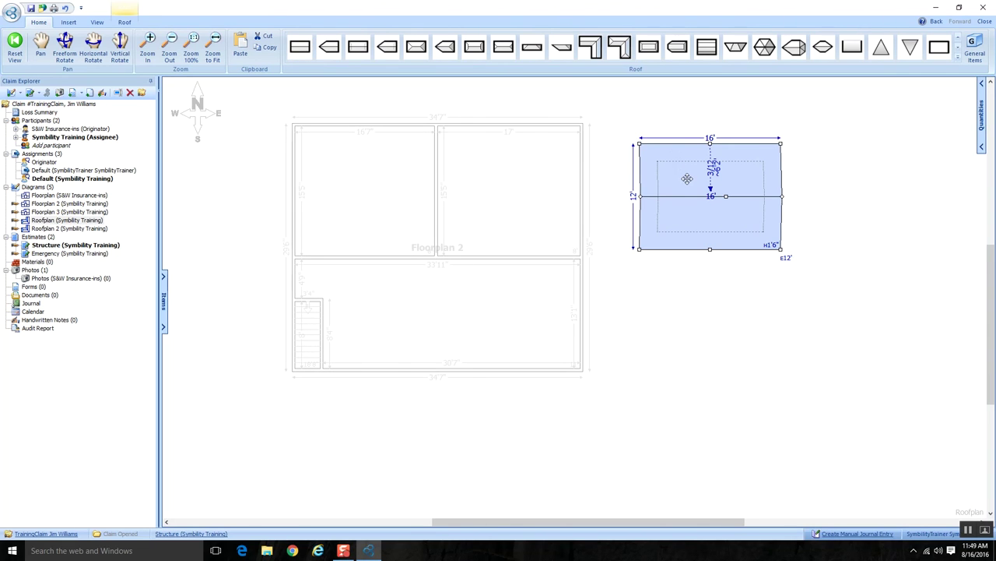
left_click_drag(687, 179, 513, 140)
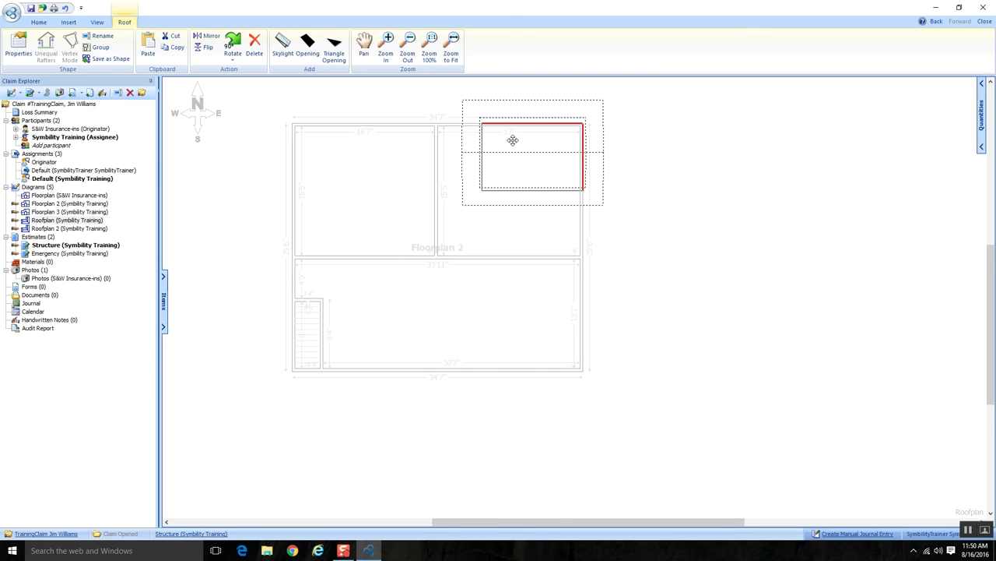
left_click(512, 139)
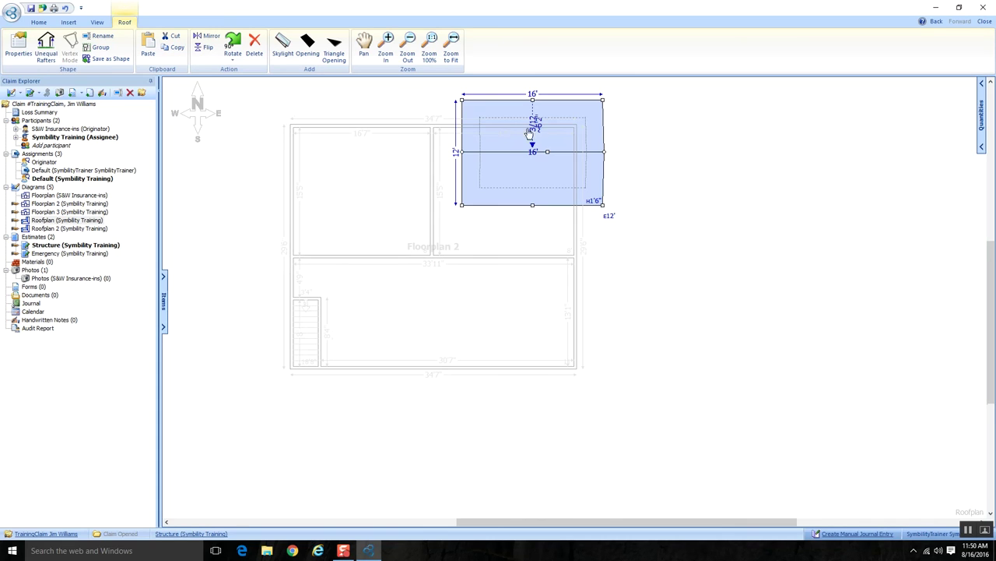
left_click_drag(567, 173, 565, 169)
mouse_move(462, 151)
left_mouse_down()
mouse_move(404, 155)
mouse_move(462, 155)
left_mouse_up()
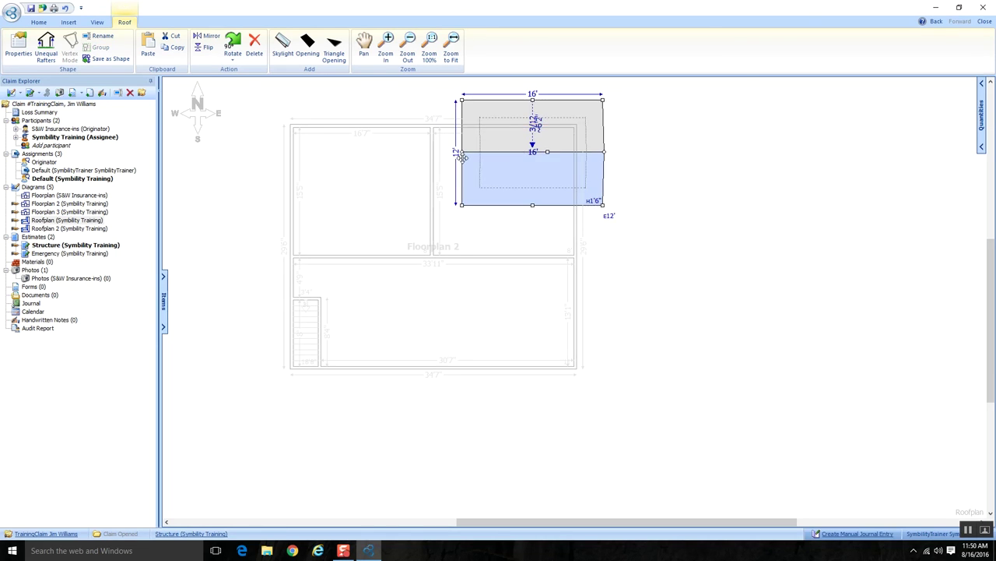
Step: Stretch the gable roof west and south over the whole superimposed floorplan, to about 38'7" wide and 33'6" deep
left_click_drag(460, 99, 460, 99)
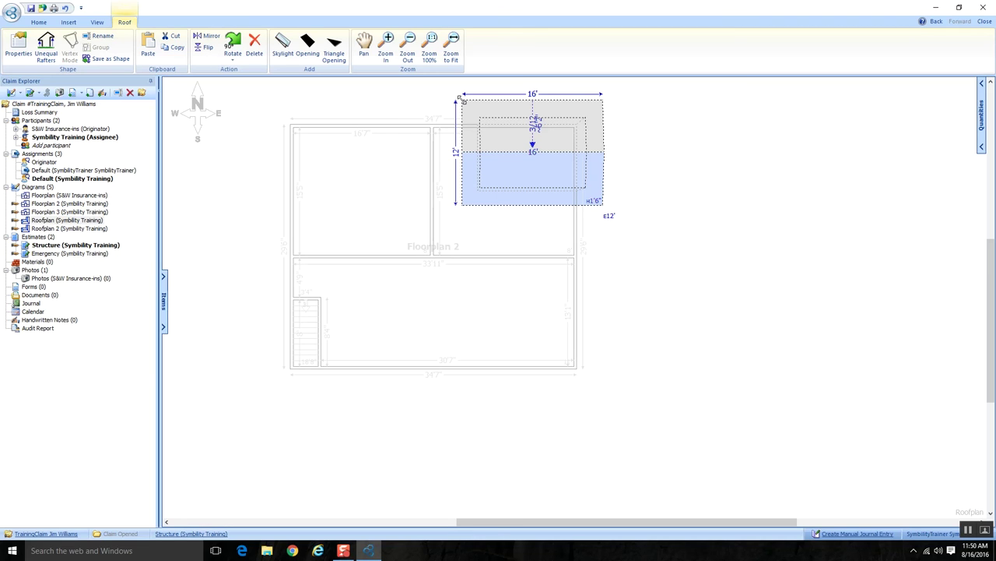
left_click_drag(462, 100, 265, 96)
left_click(438, 245)
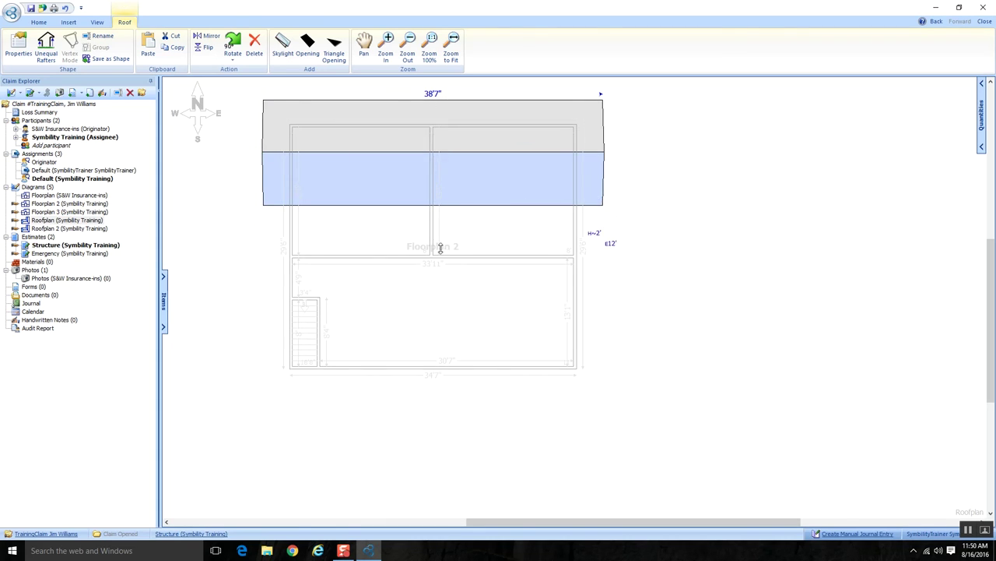
left_click_drag(452, 371, 453, 393)
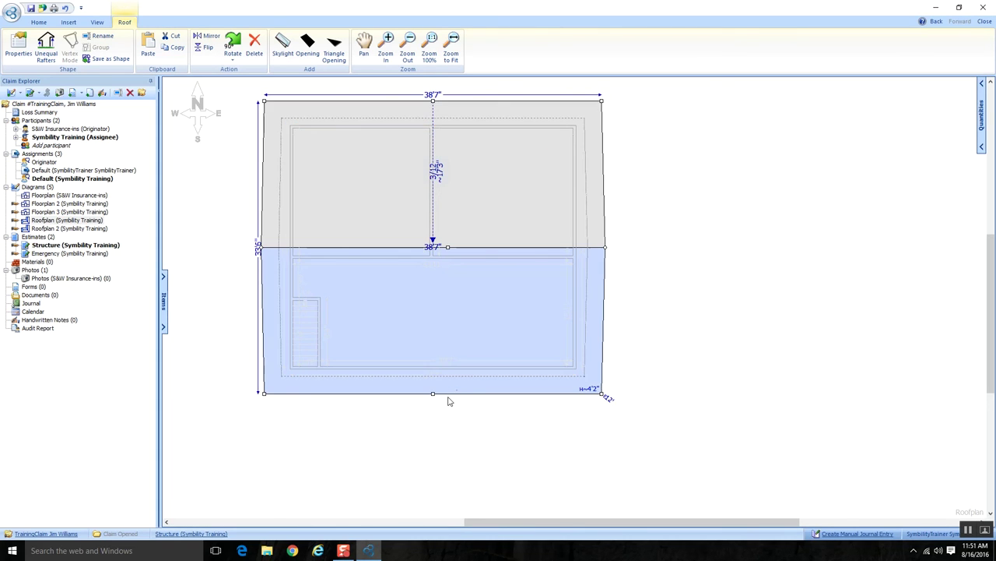